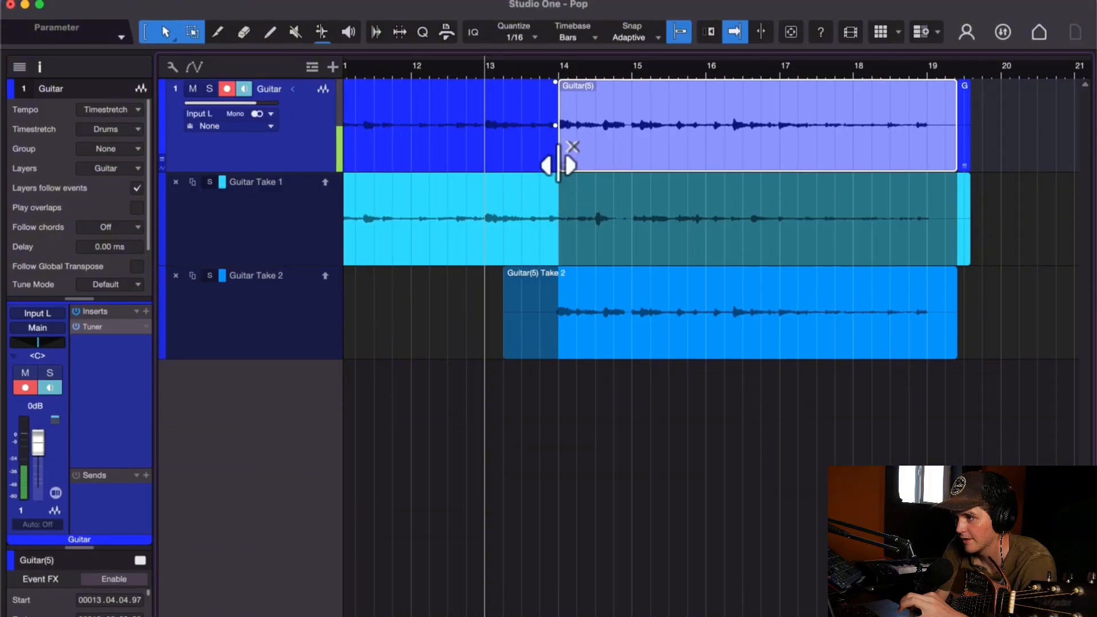
# Step: Move the splice between the first and second Guitar takes to bar 15 and clear the leftover slice after the second take
pyautogui.scroll(3, 559, 122)
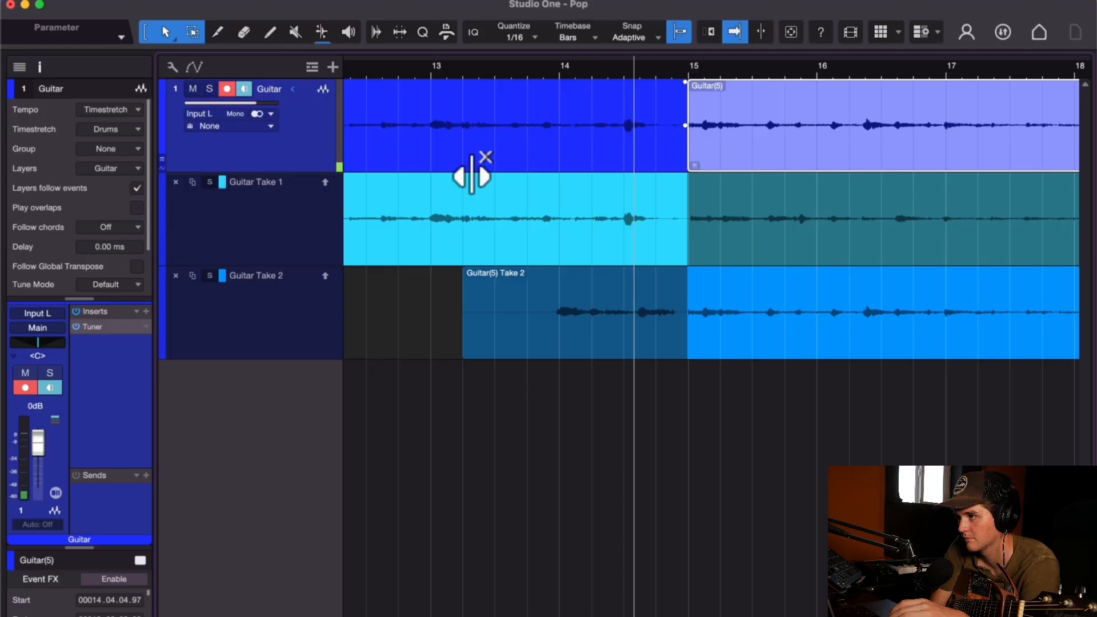
pyautogui.scroll(-3, 497, 211)
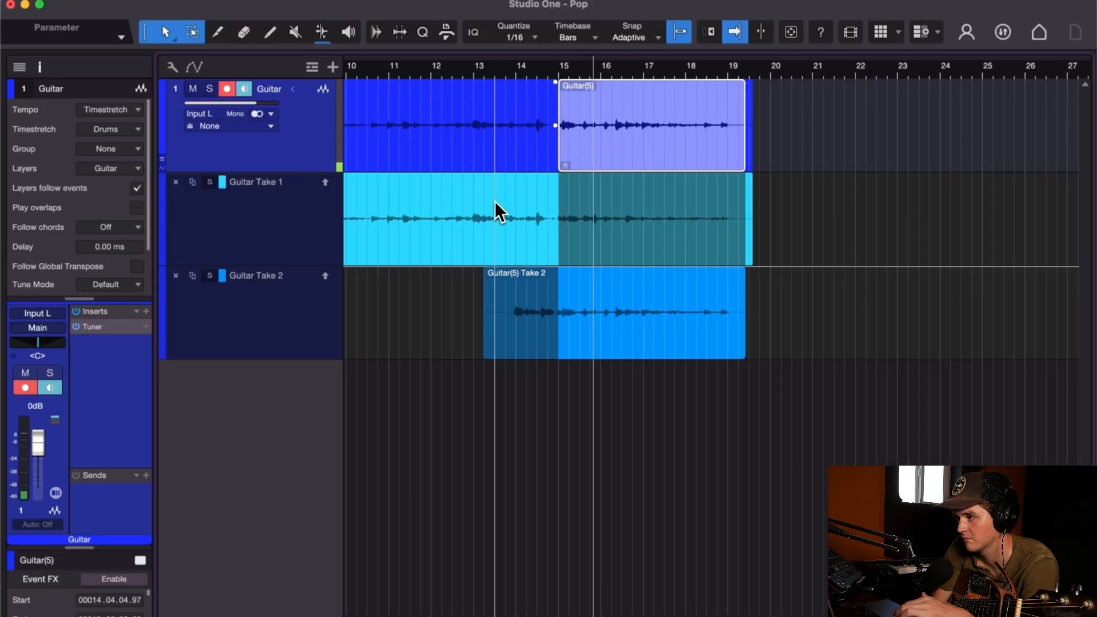
pyautogui.scroll(-3, 473, 282)
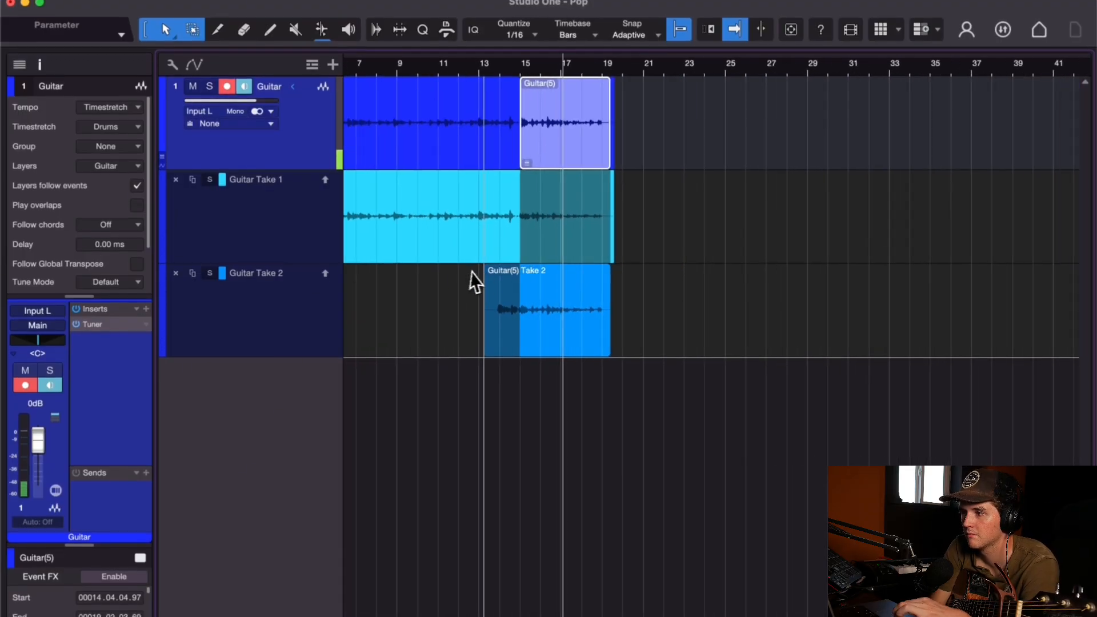
pyautogui.hscroll(-2, 445, 280)
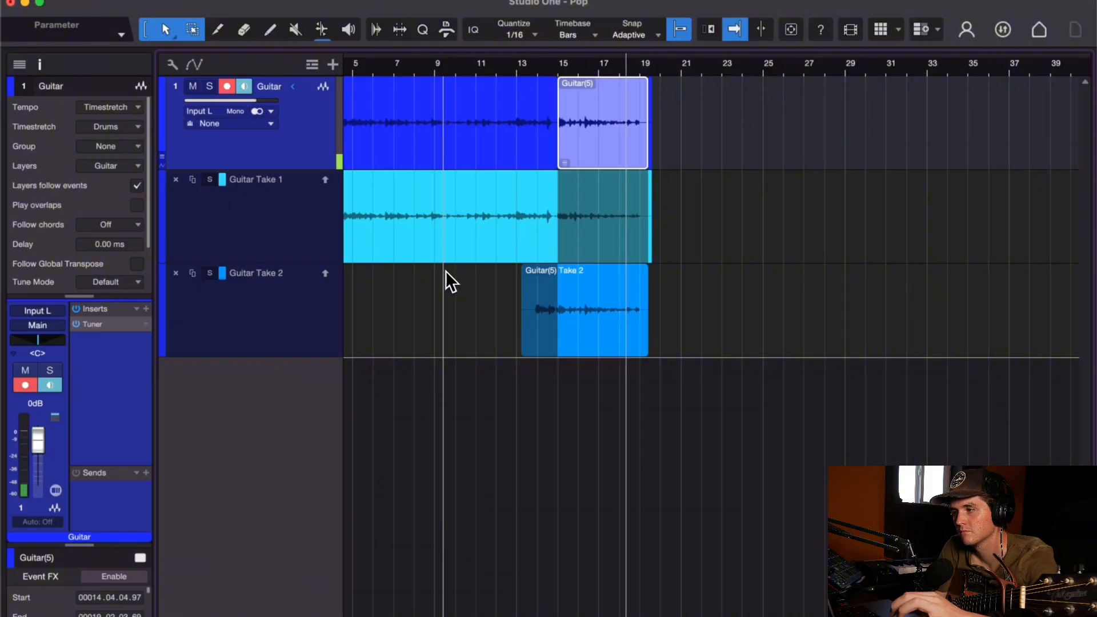
pyautogui.scroll(-2, 447, 281)
pyautogui.scroll(3, 553, 274)
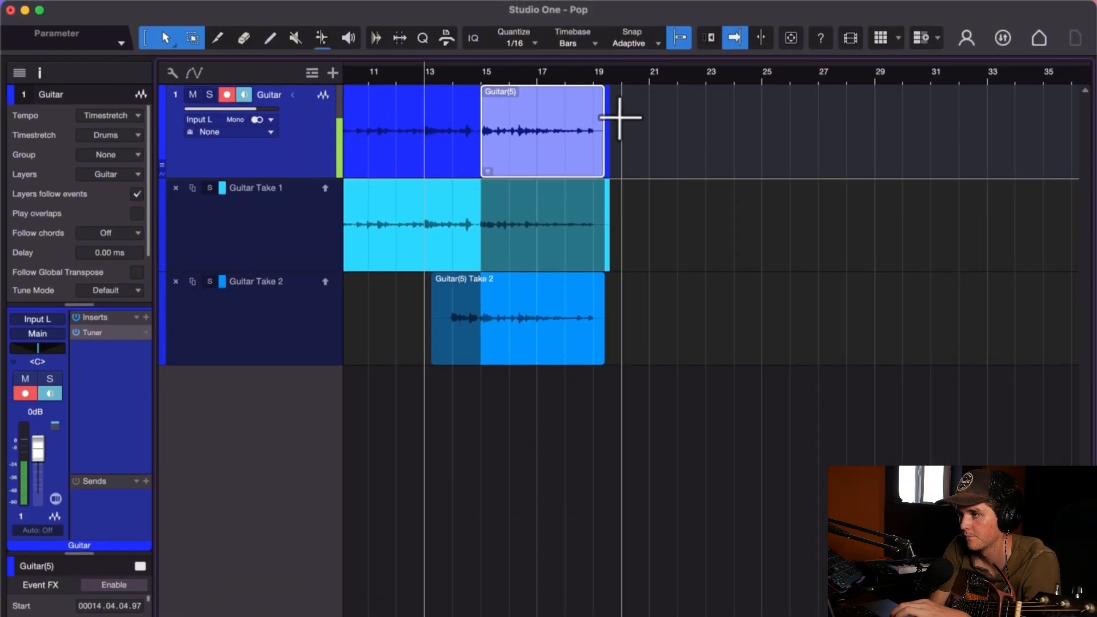
pyautogui.moveTo(624, 110); pyautogui.dragTo(612, 108)
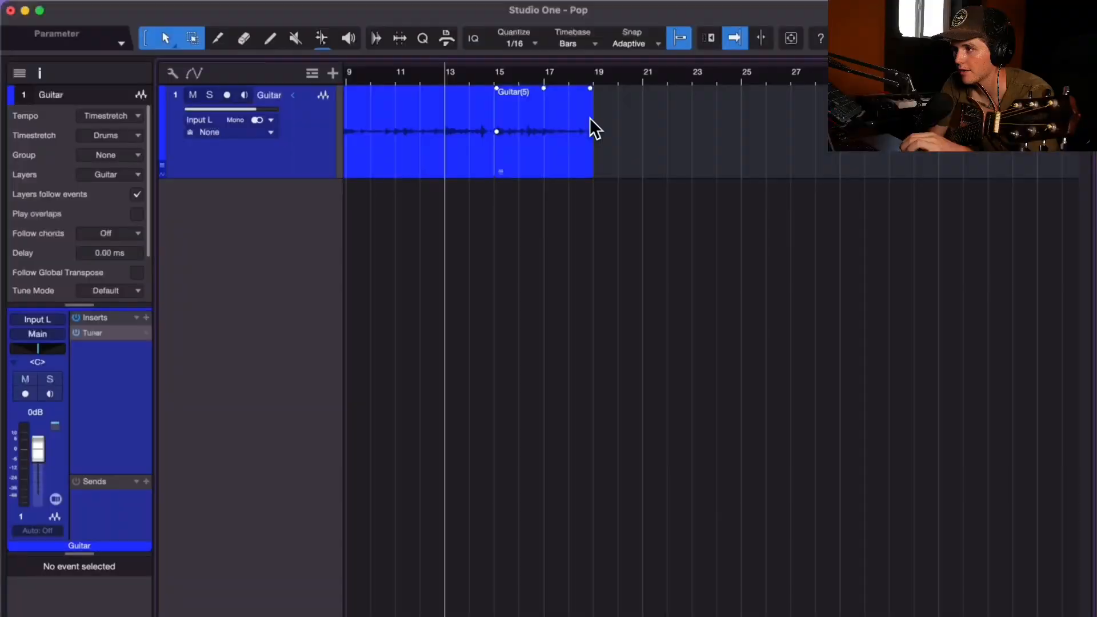
# Step: Move the start of the third take on the Guitar track to bar 19
pyautogui.scroll(2, 593, 126)
pyautogui.scroll(-2, 625, 135)
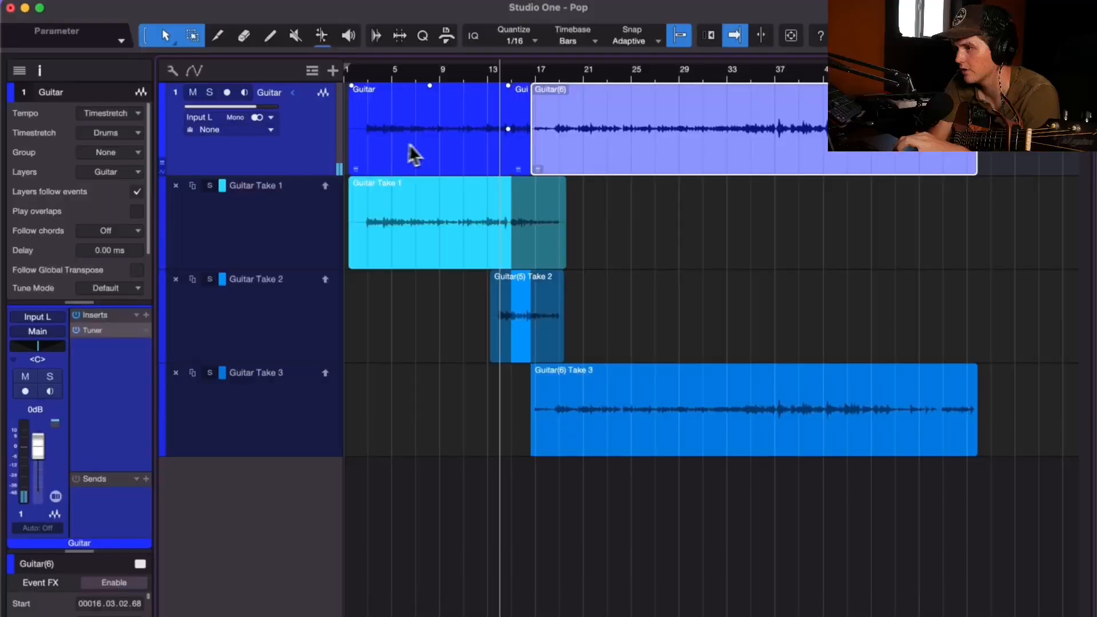
pyautogui.scroll(3, 534, 137)
pyautogui.moveTo(523, 161); pyautogui.dragTo(581, 163)
pyautogui.scroll(3, 581, 164)
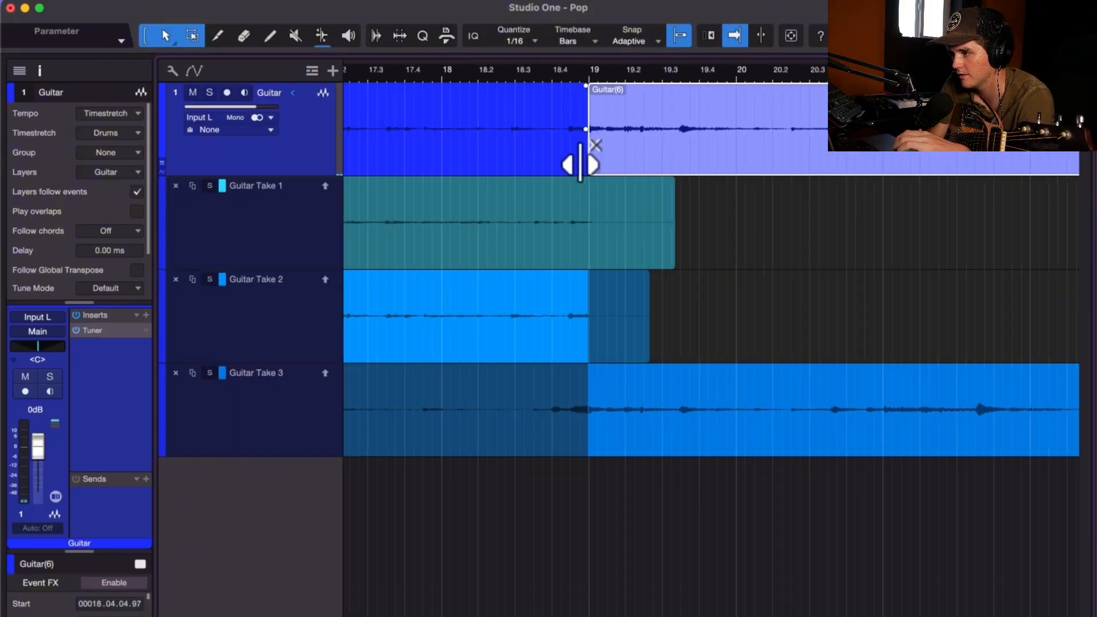
# Step: Audition the transition into the third Guitar take and move that take's start to about bar 18, beat 4
pyautogui.scroll(-2, 582, 156)
pyautogui.click(547, 79)
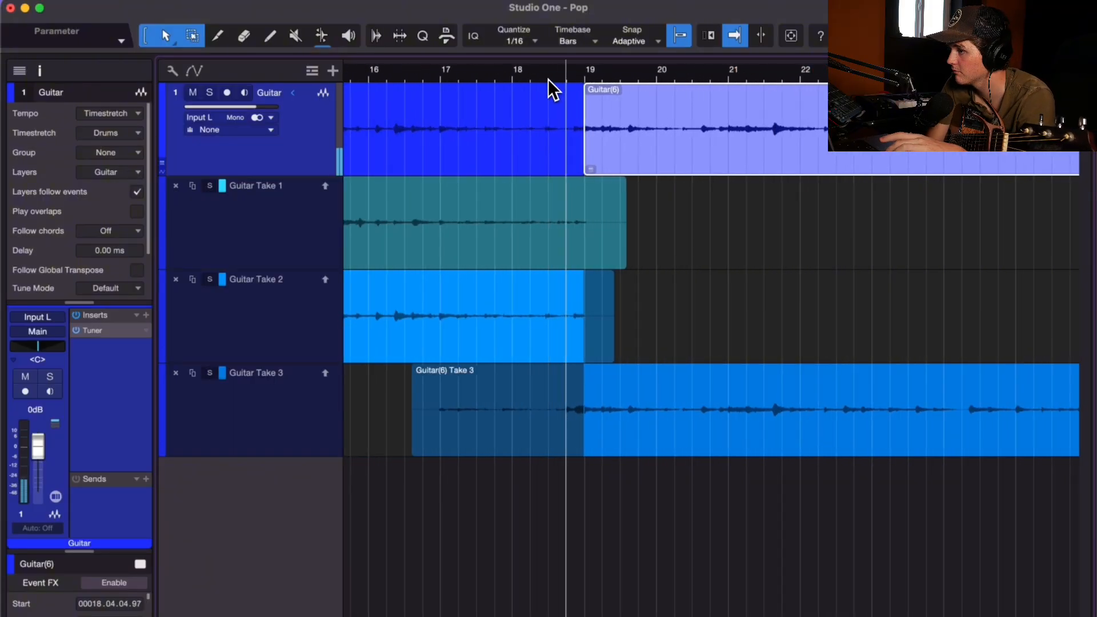
pyautogui.press('space')
pyautogui.scroll(3, 547, 79)
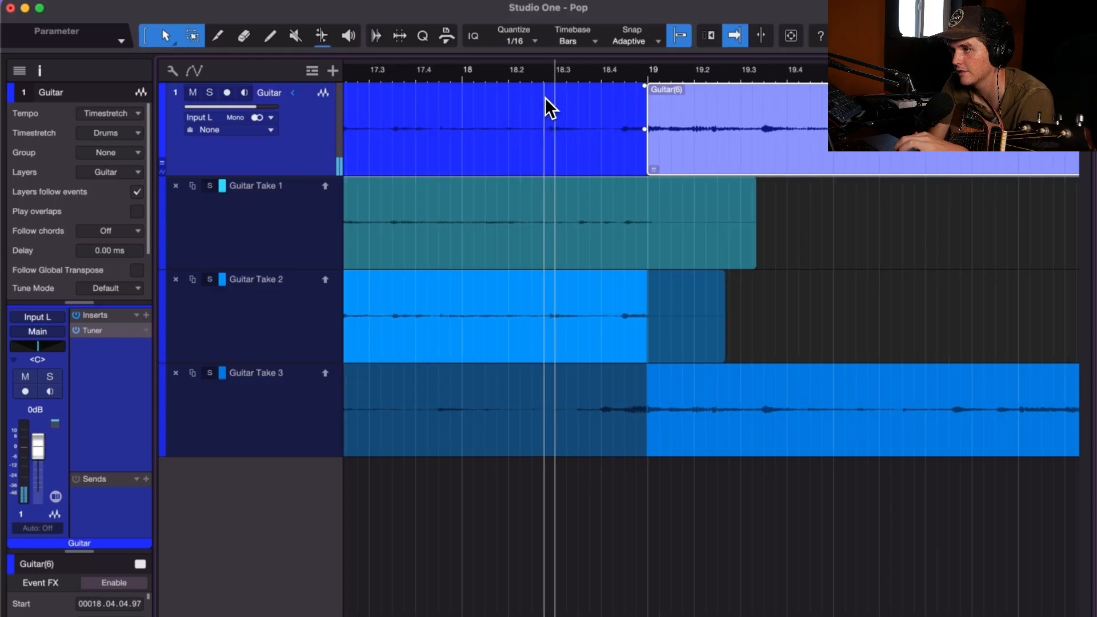
pyautogui.moveTo(645, 162); pyautogui.dragTo(601, 162)
pyautogui.click(449, 69)
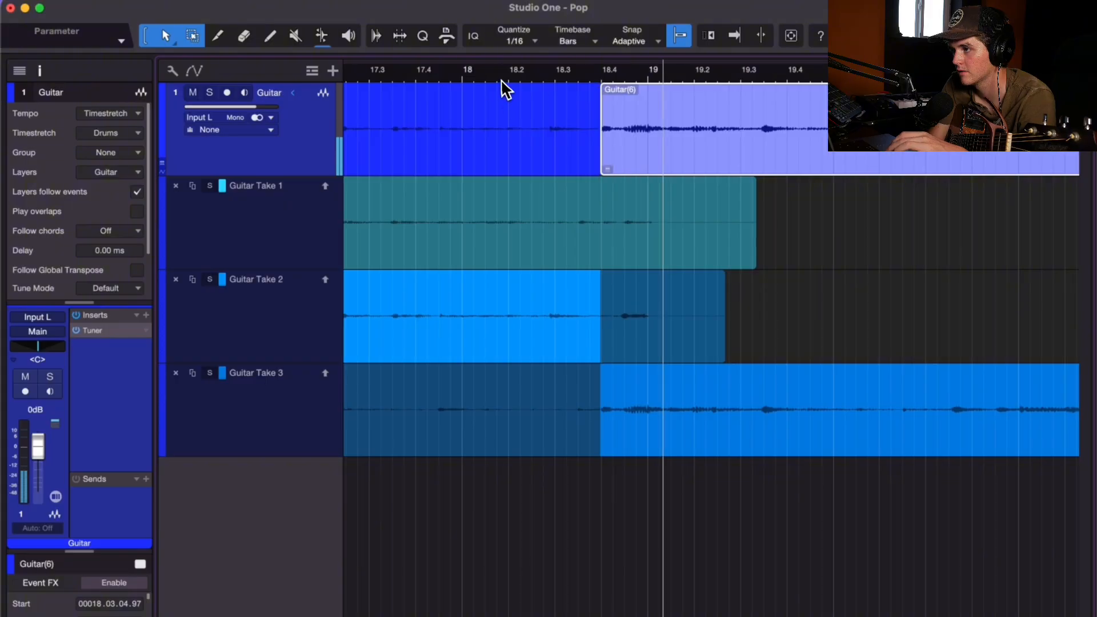
pyautogui.scroll(-2, 648, 246)
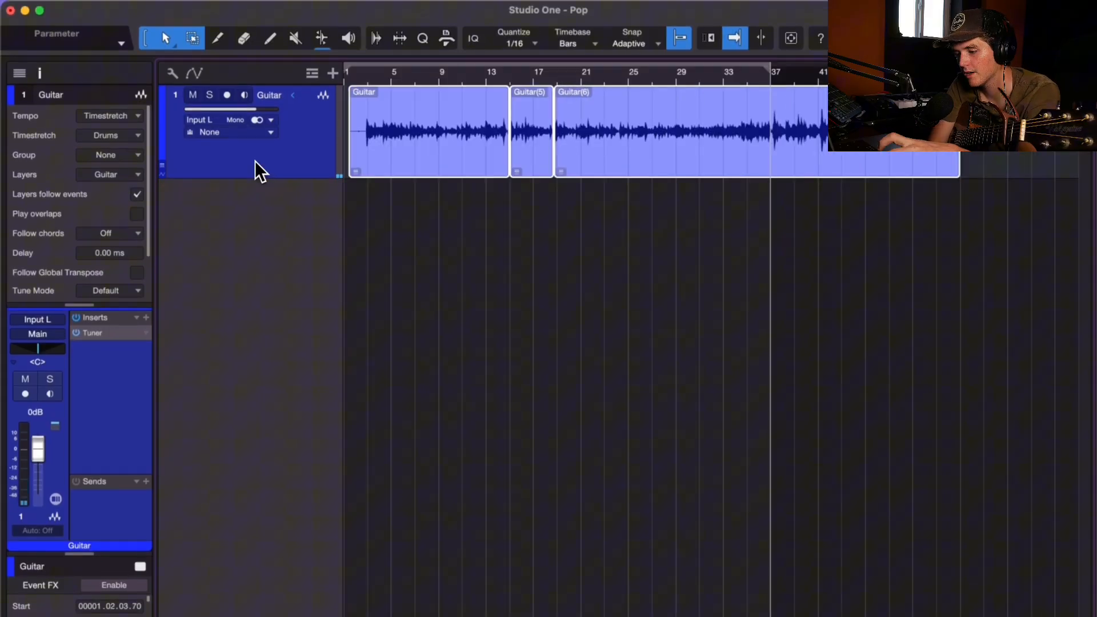
# Step: Duplicate the Guitar track as a second, empty guitar track
pyautogui.press('super+d')
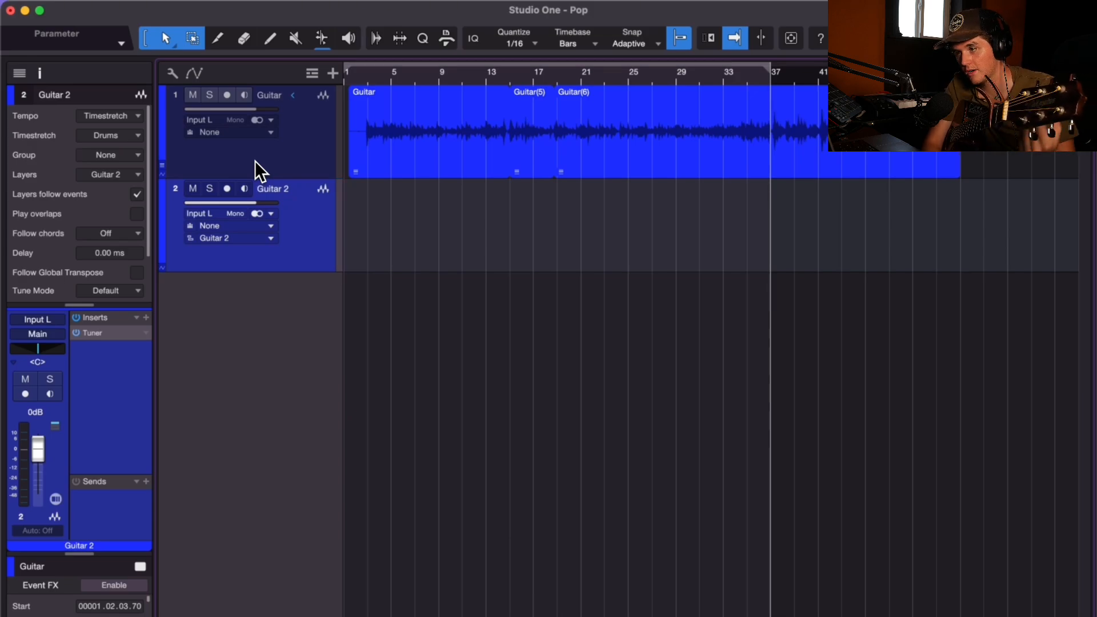
pyautogui.click(245, 112)
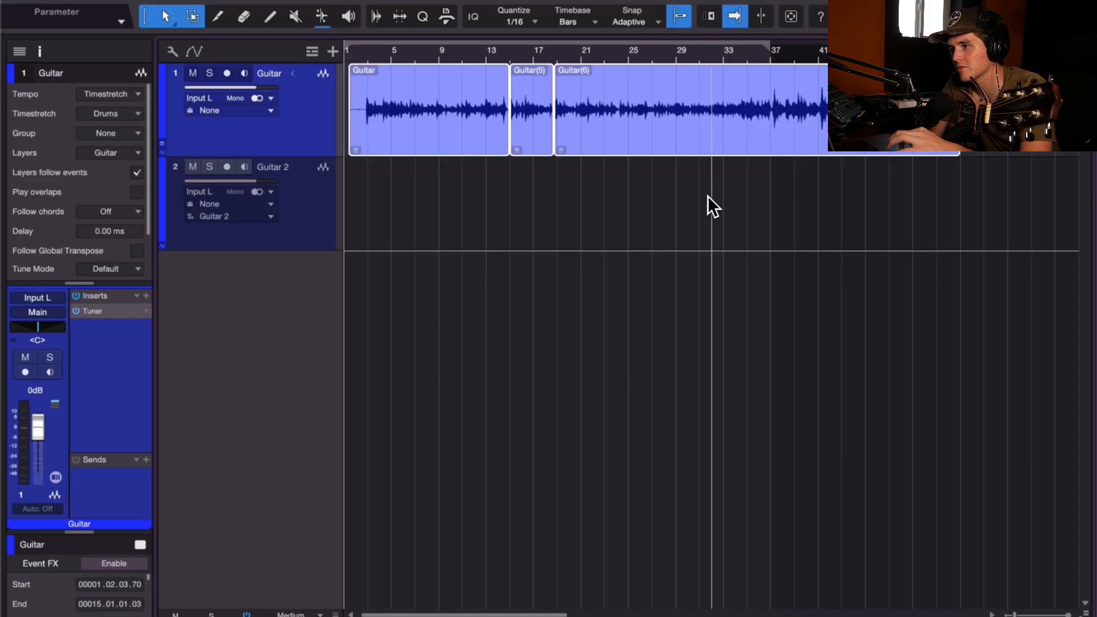
pyautogui.press('e')
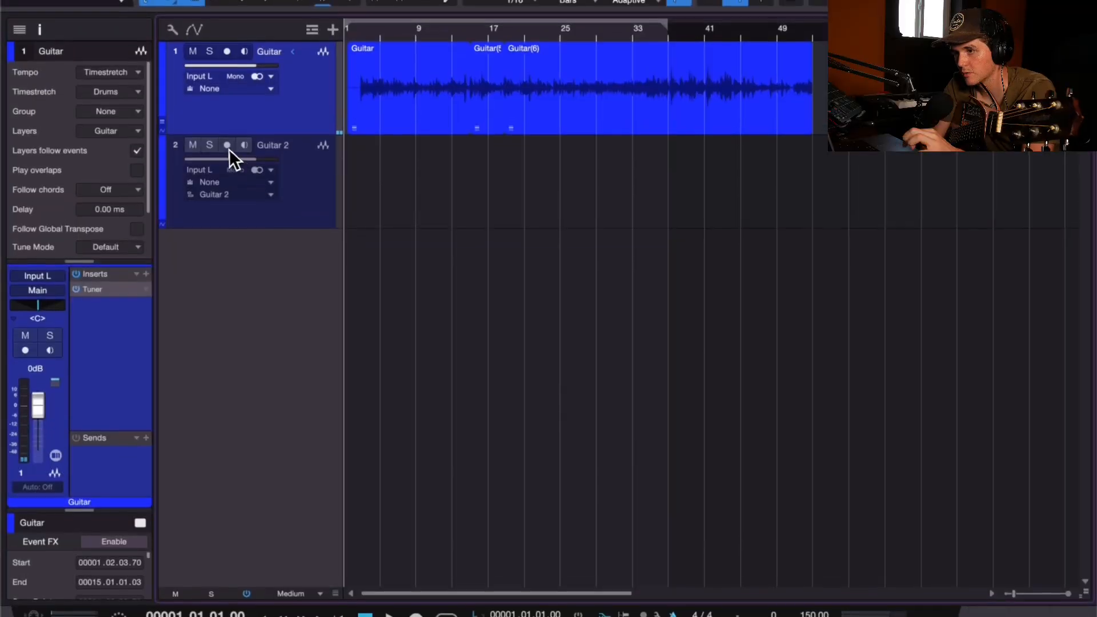
# Step: Arm the Guitar 2 track, record the doubled guitar part, and disarm the track after stopping the recording
pyautogui.click(227, 145)
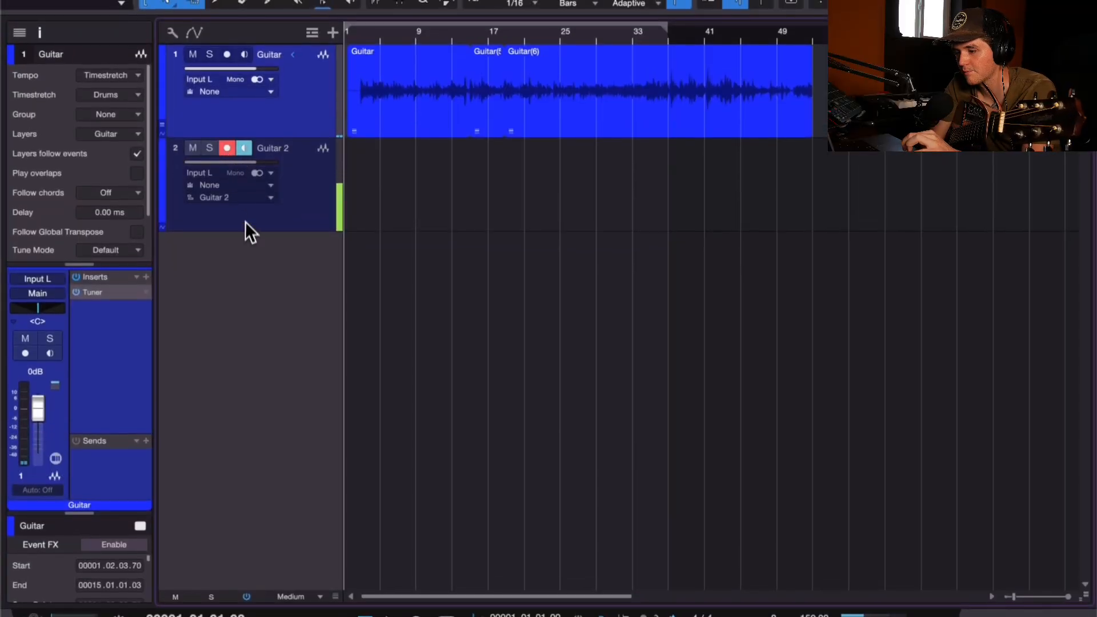
pyautogui.click(415, 609)
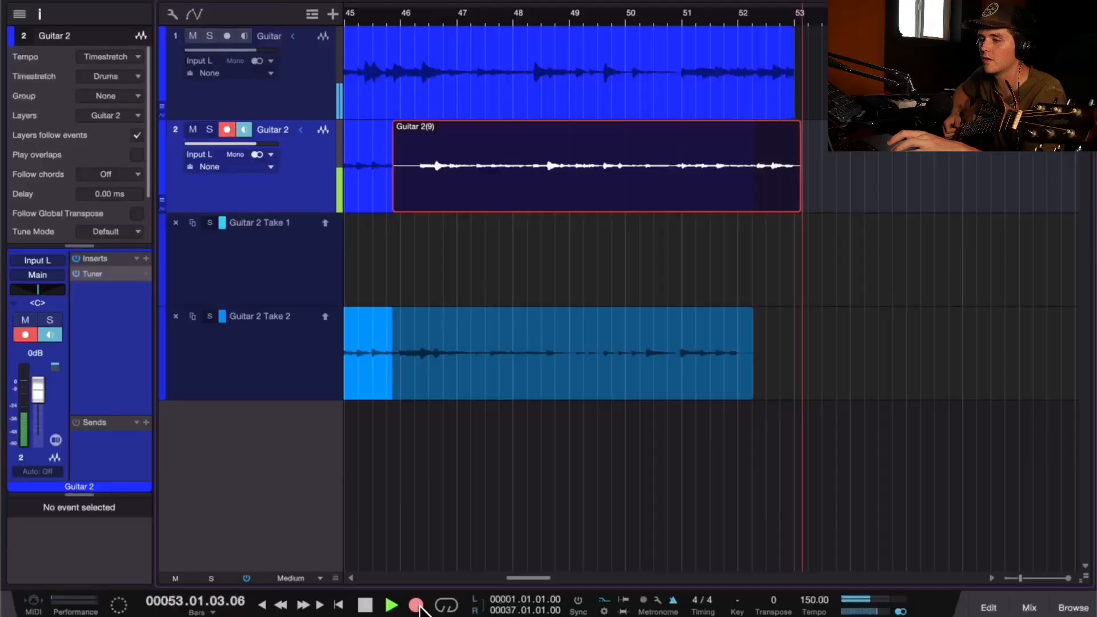
pyautogui.click(419, 607)
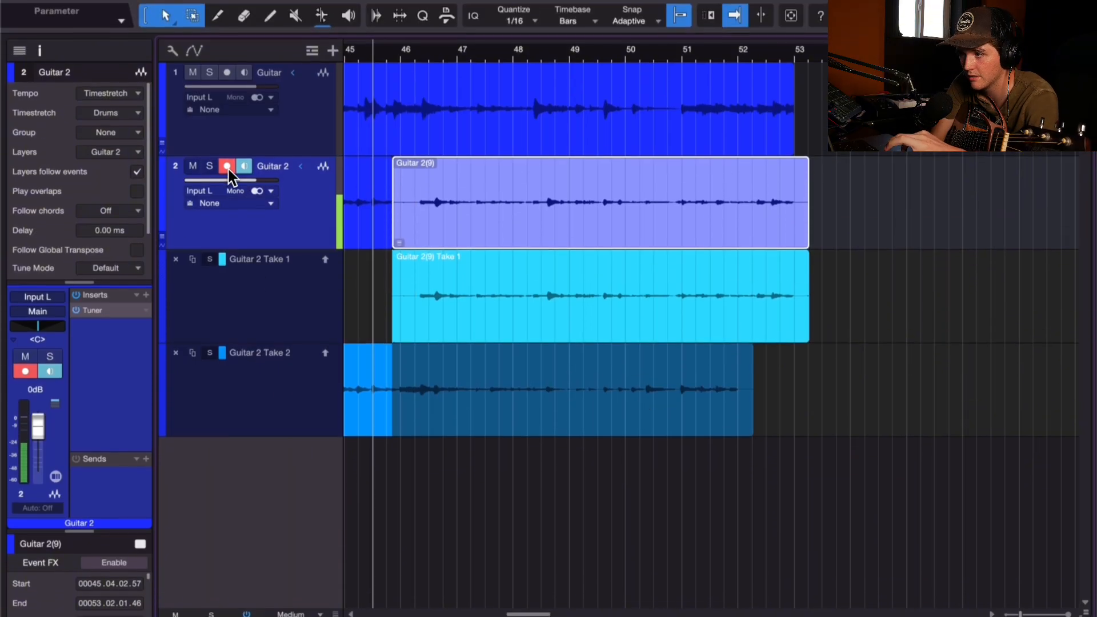
pyautogui.click(227, 129)
# Step: Move the start of the last Guitar 2 take to about bar 46, beat 3, and collapse the track's take layers
pyautogui.moveTo(392, 254); pyautogui.dragTo(431, 256)
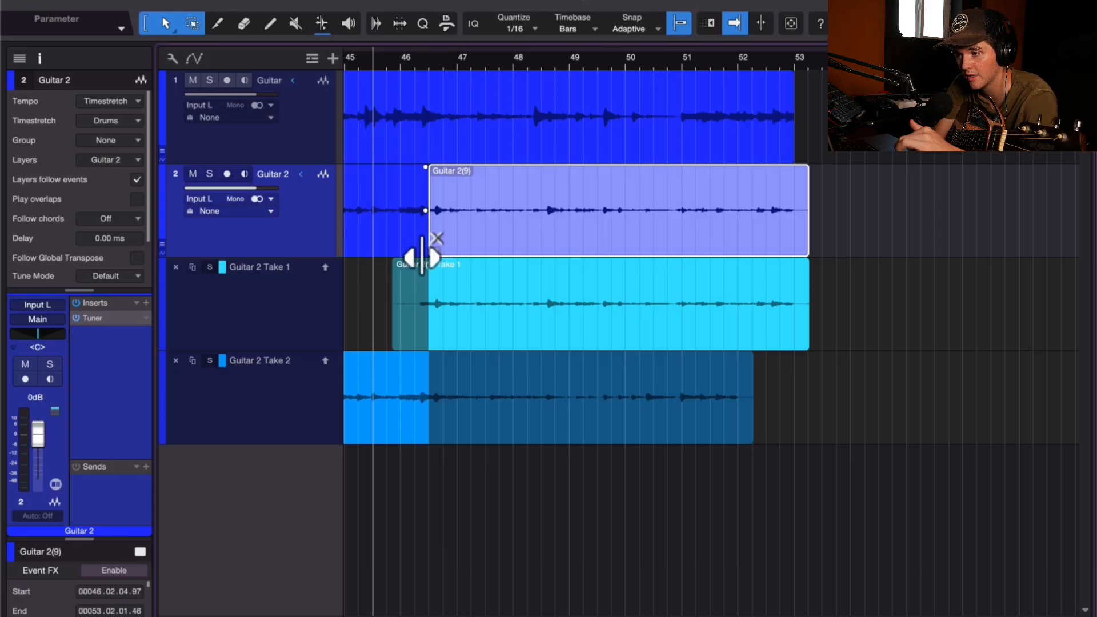
pyautogui.scroll(-6, 422, 257)
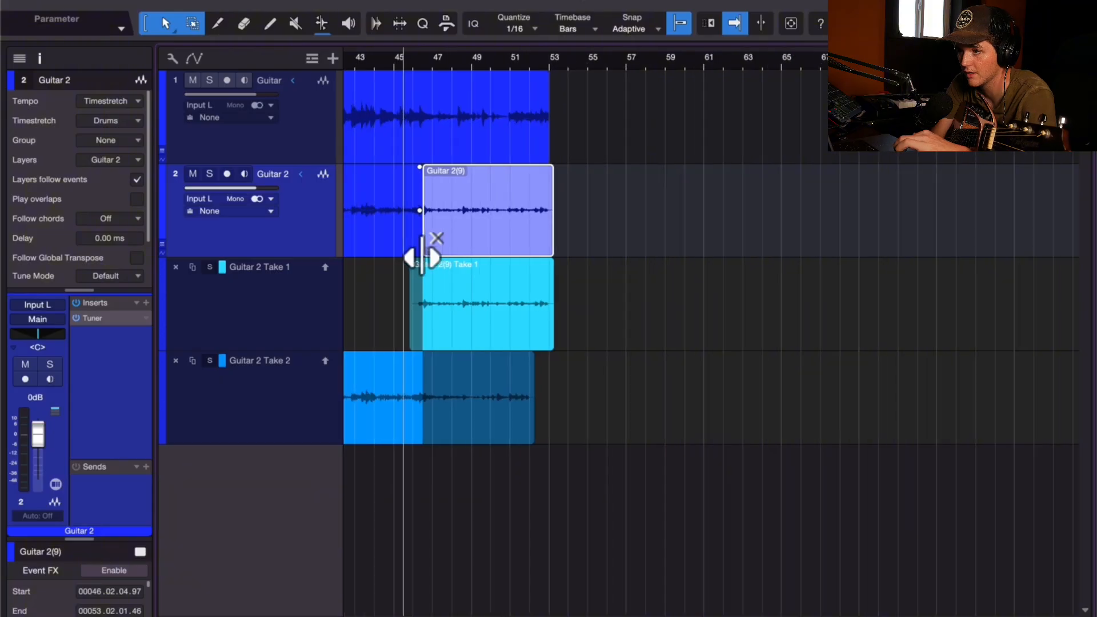
pyautogui.click(161, 245)
pyautogui.hotkey('shift', 'f')
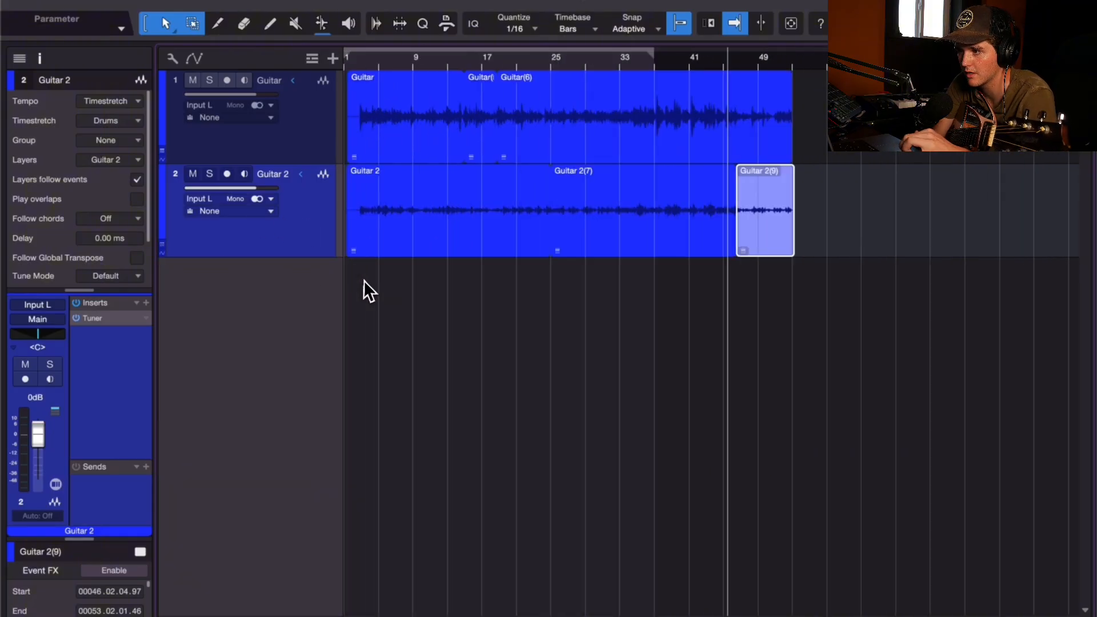
# Step: Raise the gain of all Guitar 2 events together and play both guitars back from the beginning
pyautogui.click(289, 233)
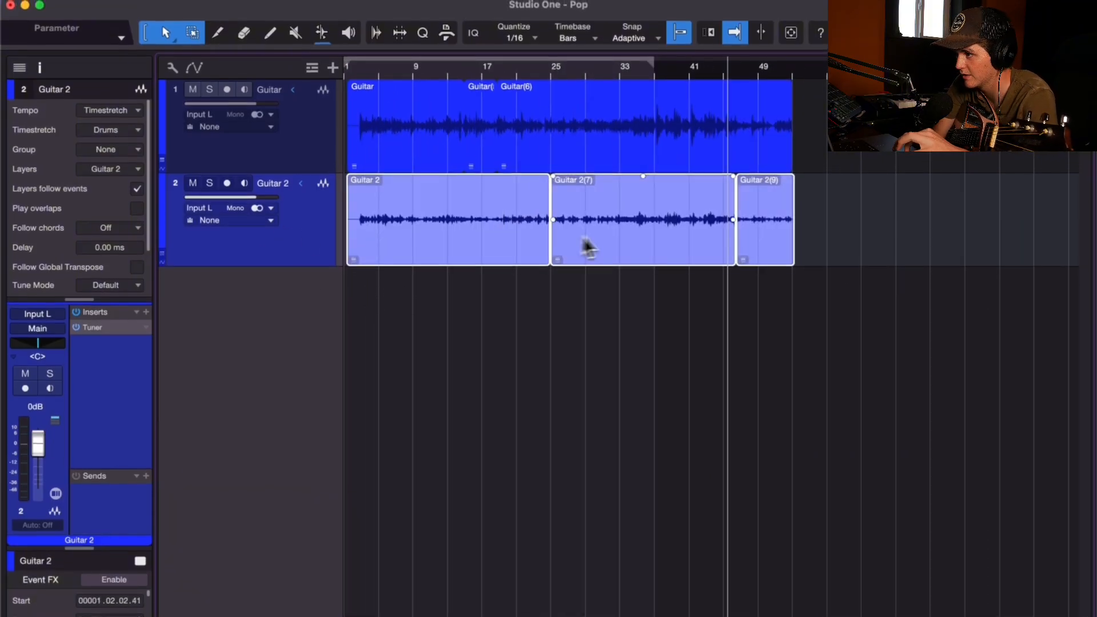
pyautogui.moveTo(647, 176); pyautogui.dragTo(650, 162)
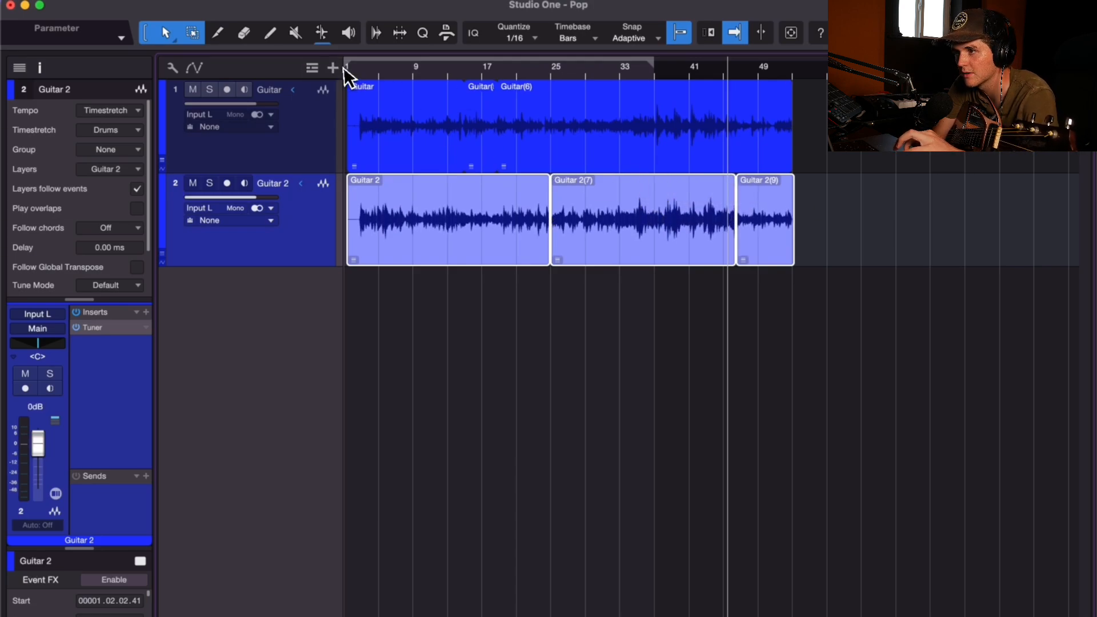
pyautogui.press('space')
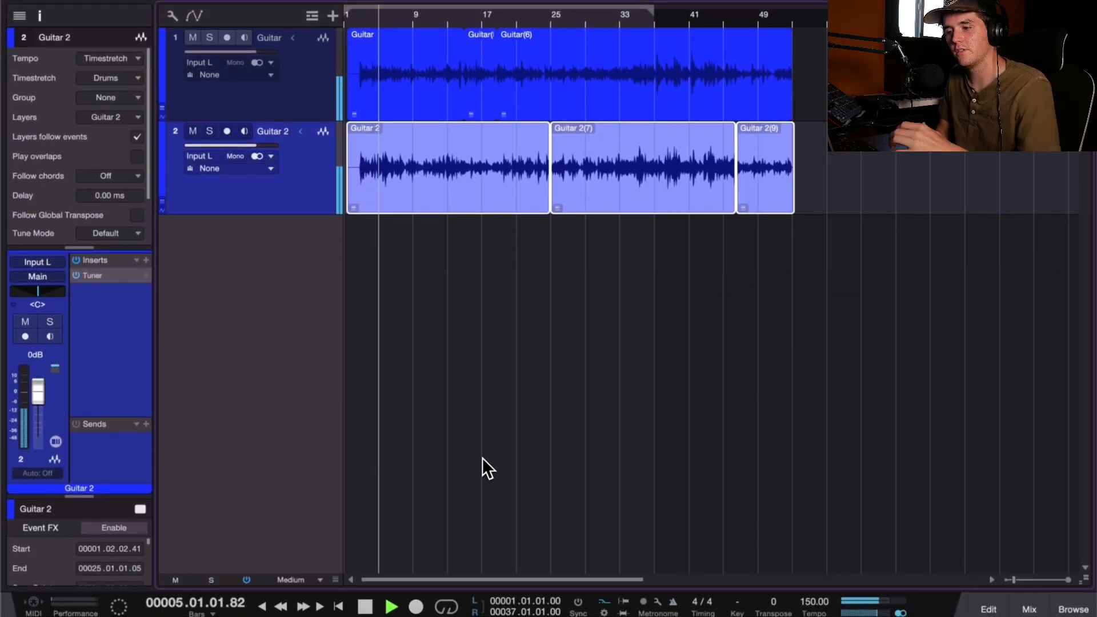
pyautogui.press('space')
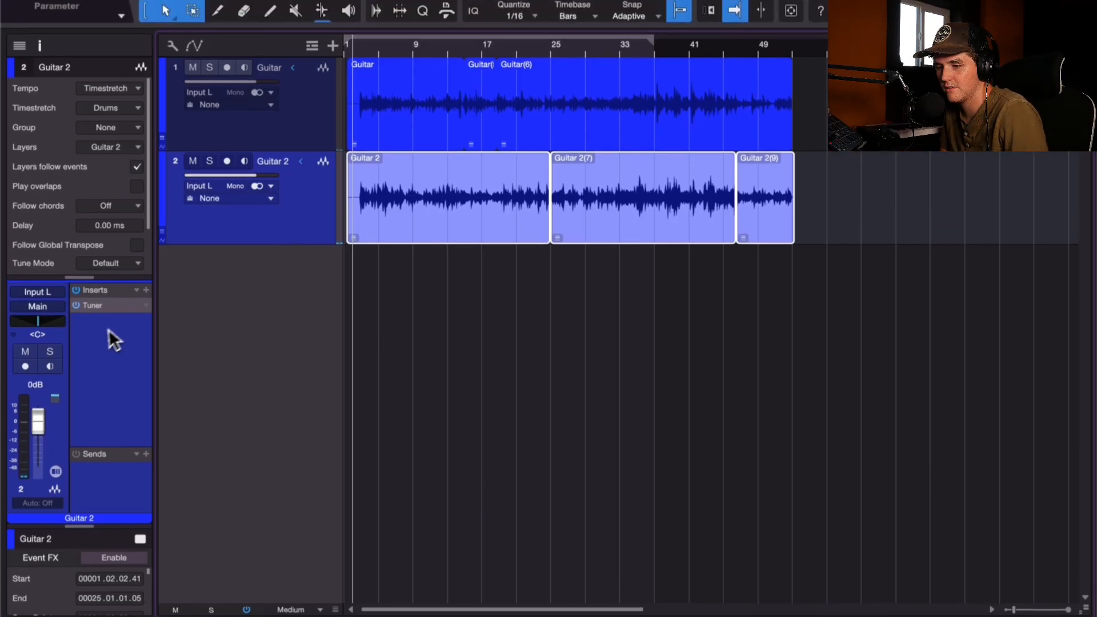
# Step: Pan Guitar 2 hard left and Guitar hard right, and play back the double-tracked guitars
pyautogui.moveTo(44, 337); pyautogui.dragTo(12, 338)
pyautogui.click(298, 129)
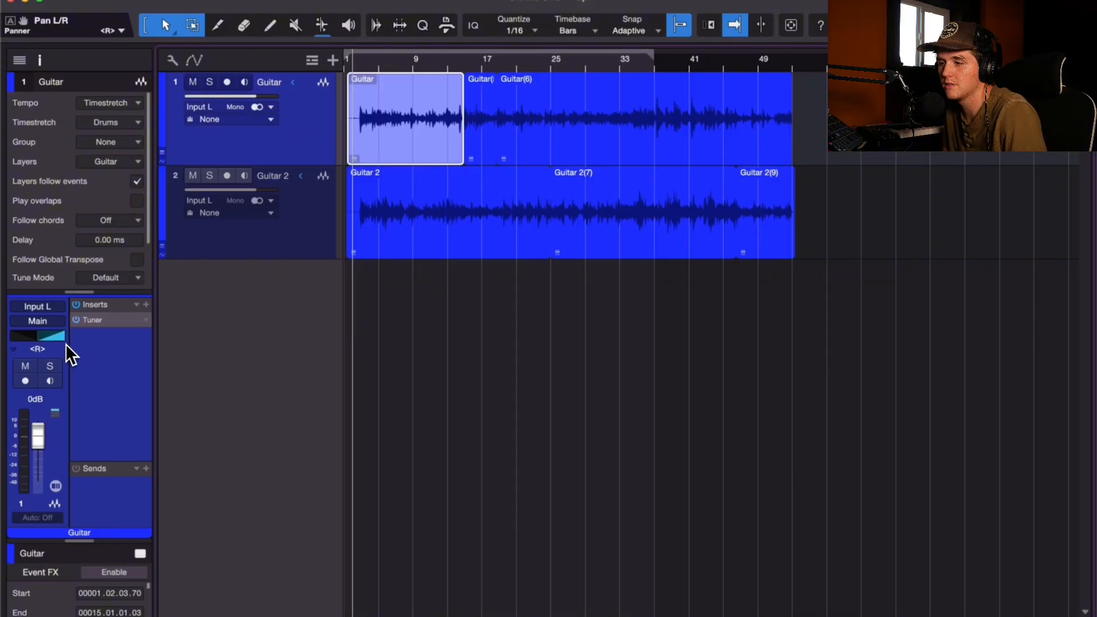
pyautogui.scroll(1, 346, 204)
pyautogui.scroll(3, 370, 206)
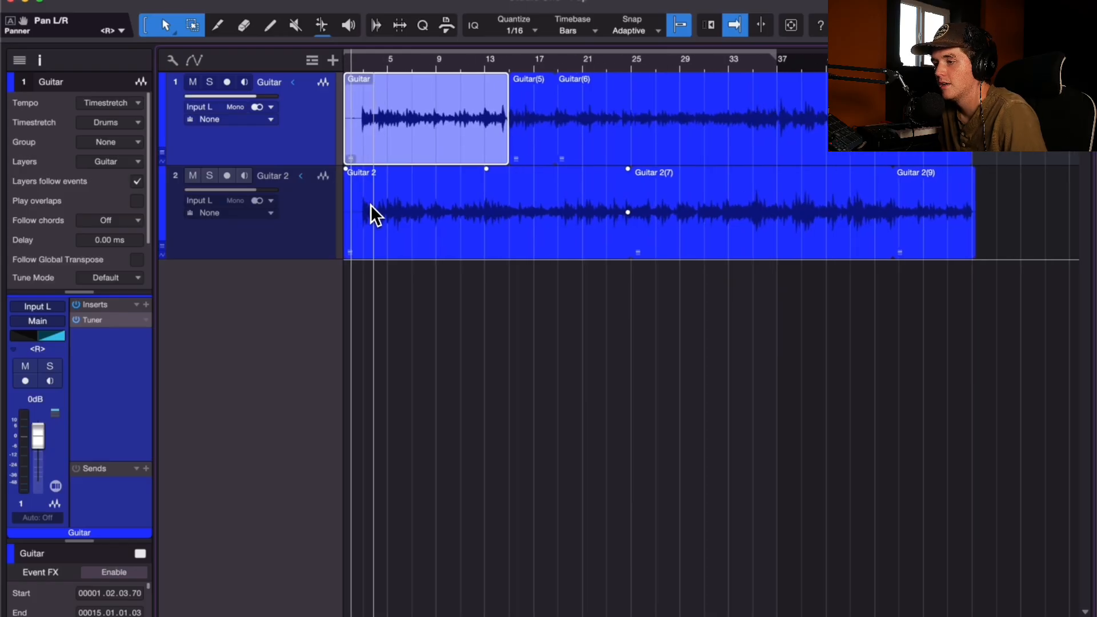
pyautogui.scroll(1, 371, 204)
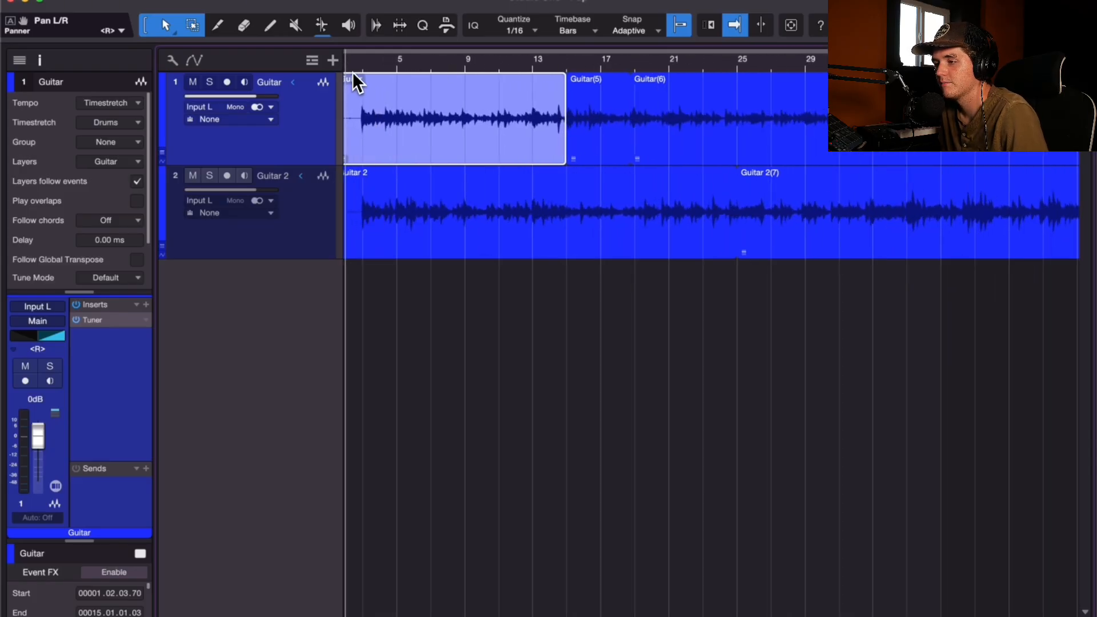
pyautogui.press('space')
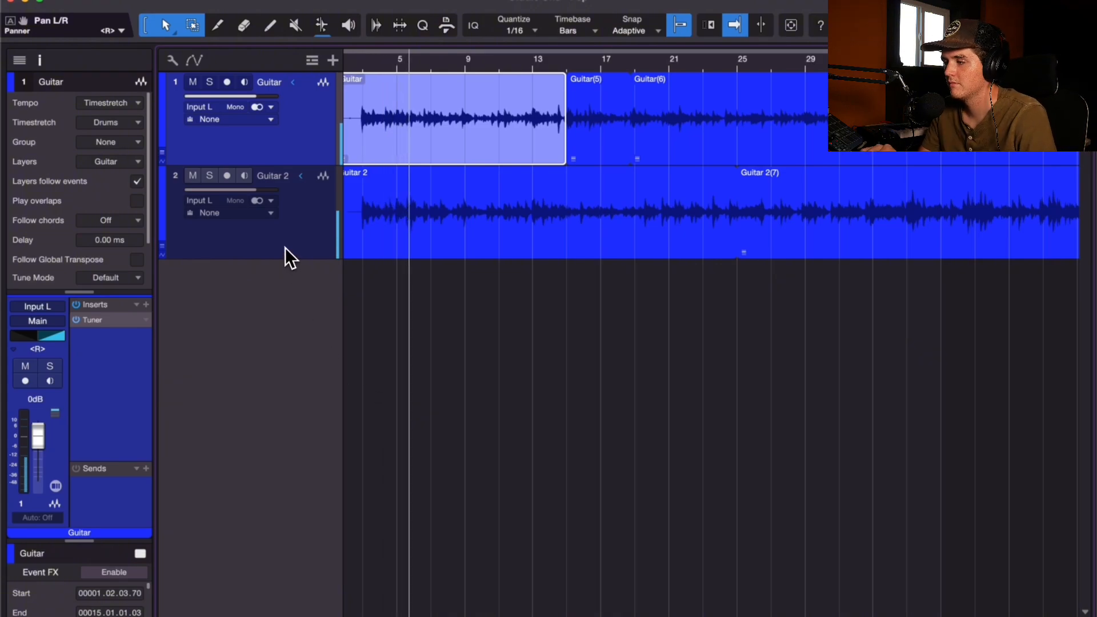
# Step: Pack the Guitar and Guitar 2 tracks together into a folder with its own bus channel
pyautogui.press('w')
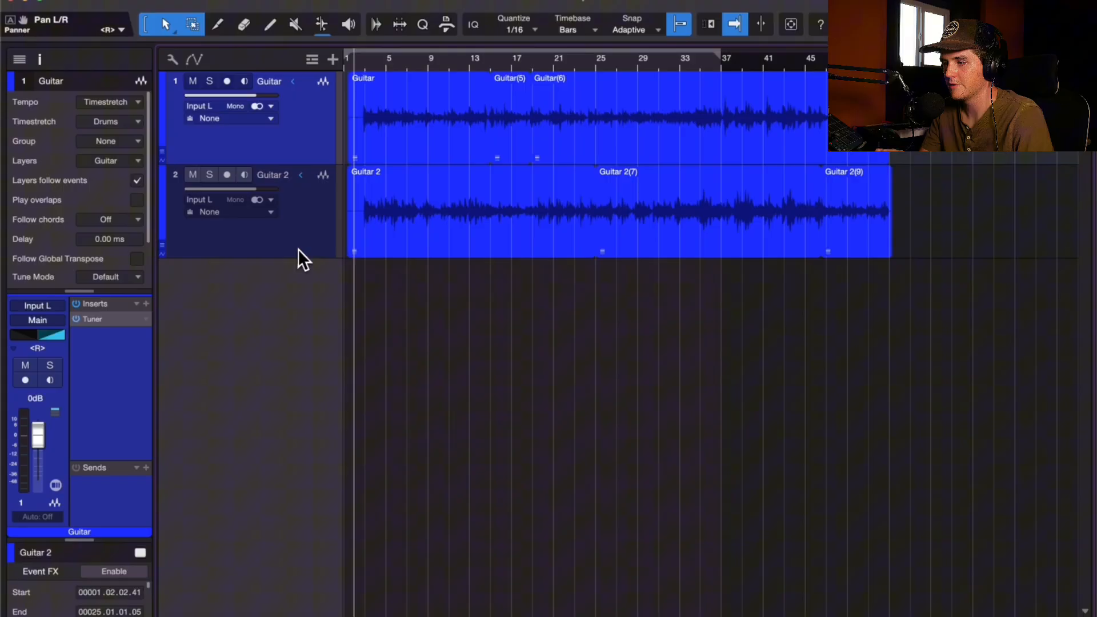
pyautogui.keyDown('shift'); pyautogui.click(299, 246); pyautogui.keyUp('shift')
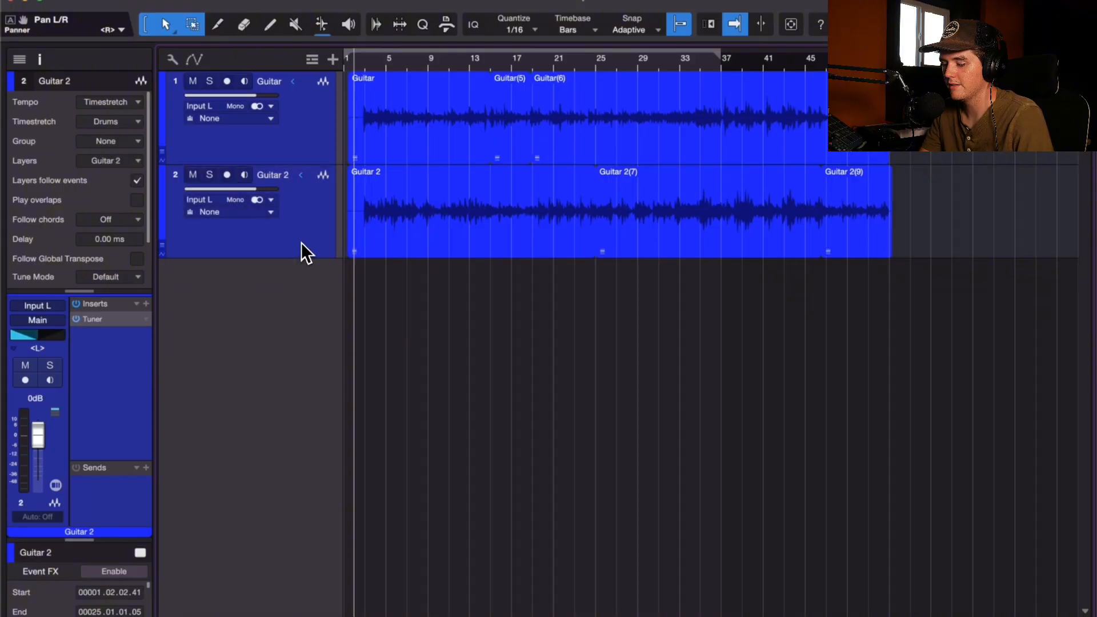
pyautogui.press('ctrl+alt+super+n')
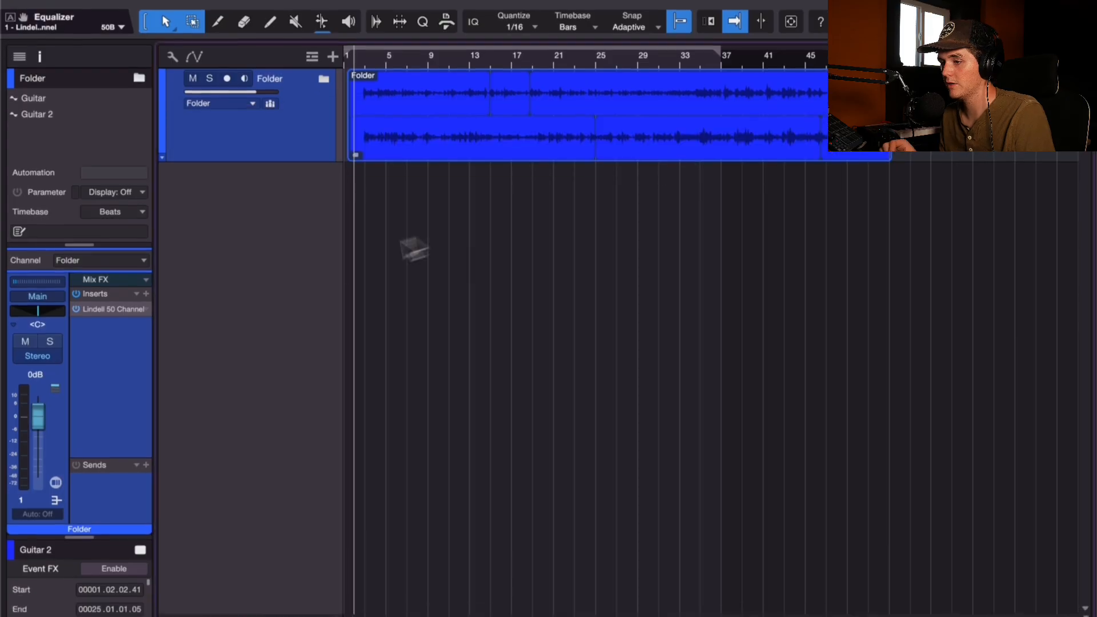
# Step: Replace the Lindell 50 Channel insert on the folder bus with the Channel Strip plug-in
pyautogui.click(146, 310)
pyautogui.click(164, 476)
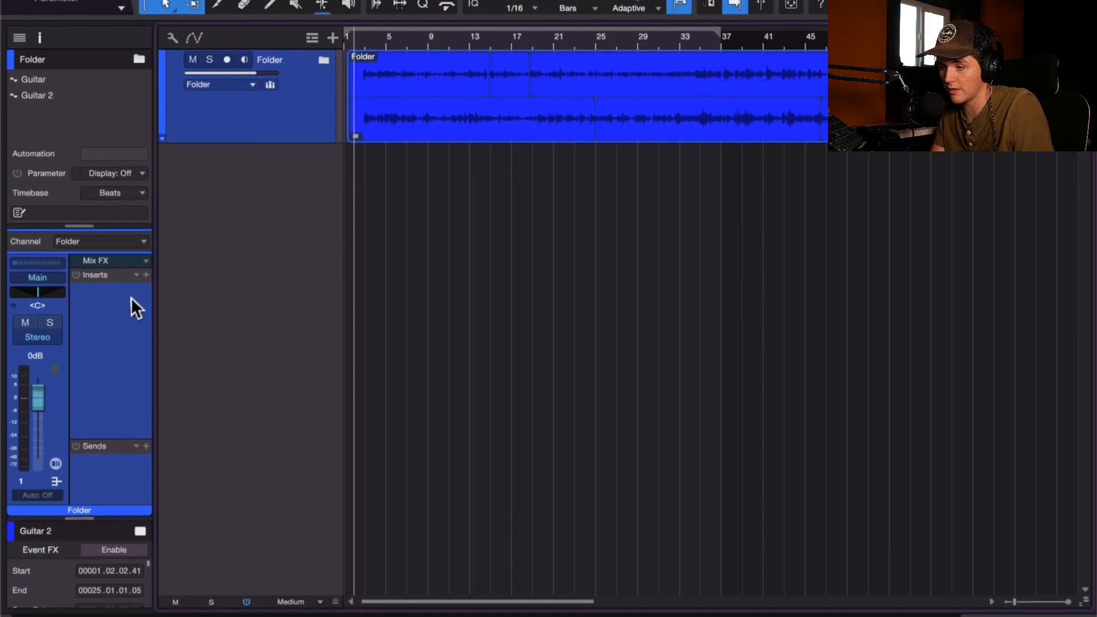
pyautogui.click(146, 275)
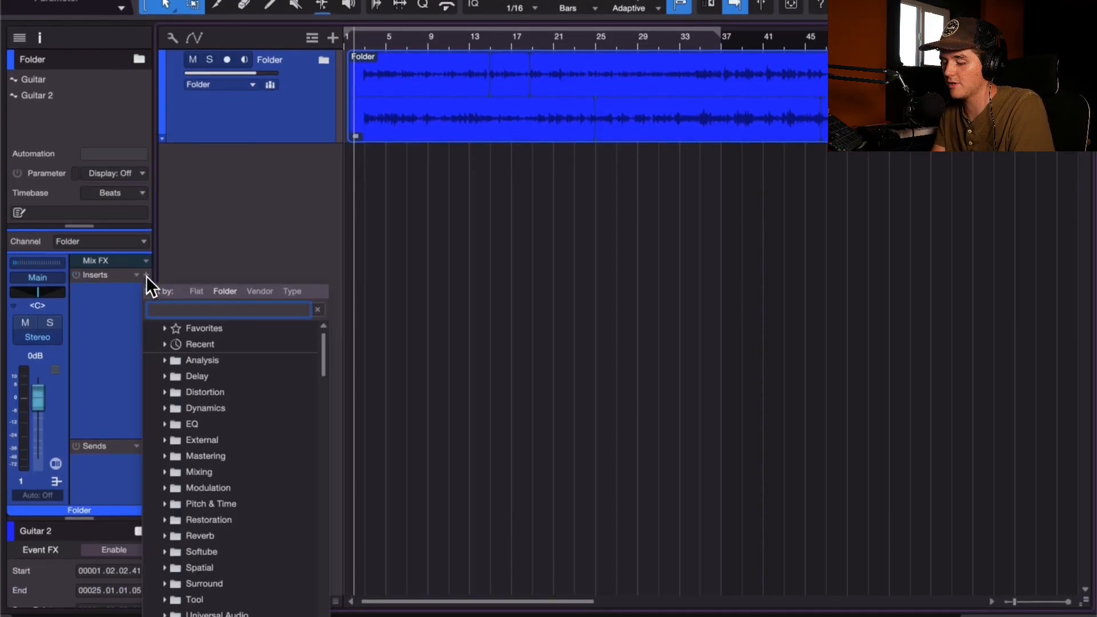
pyautogui.write('channe')
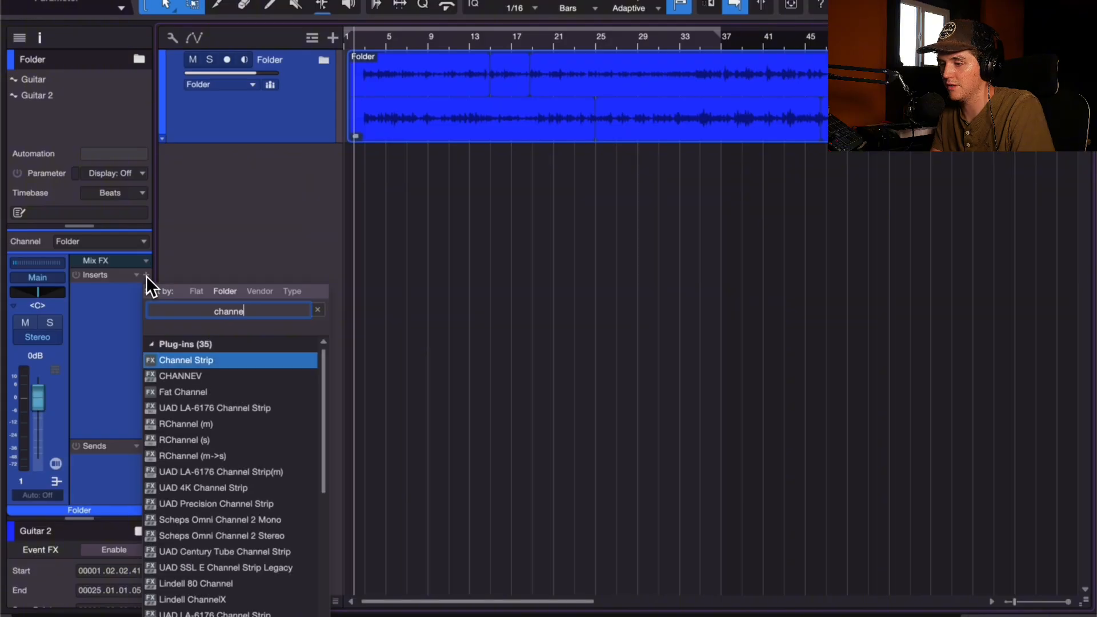
pyautogui.press('Return')
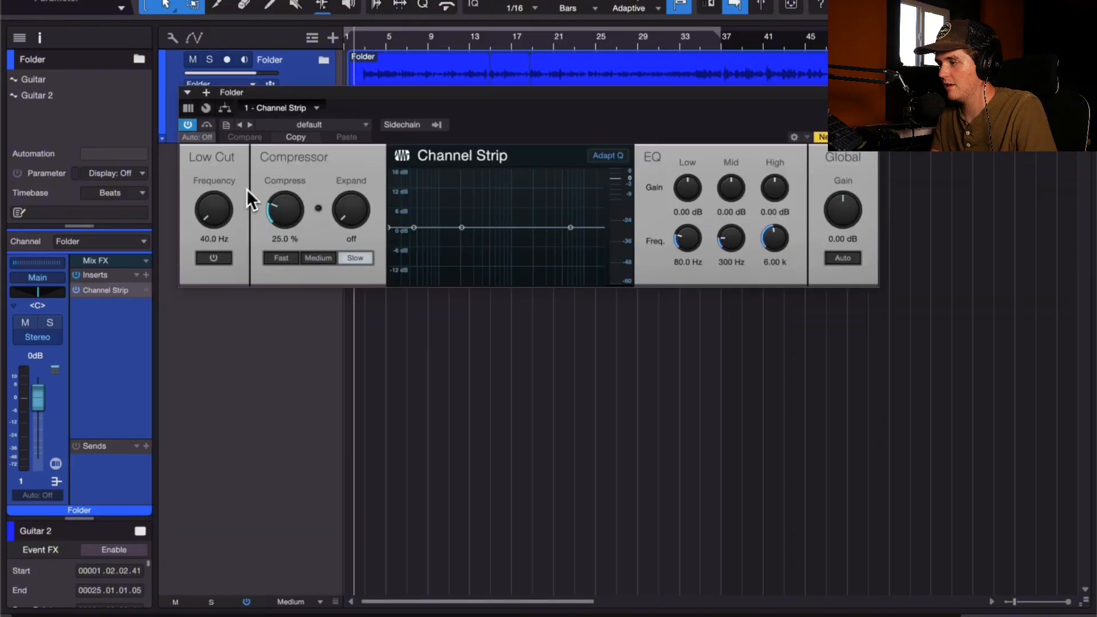
# Step: Rename the folder track as Guitars and expand it, keeping the Channel Strip editor clear of the tracks
pyautogui.write('Gu')
pyautogui.write('itars')
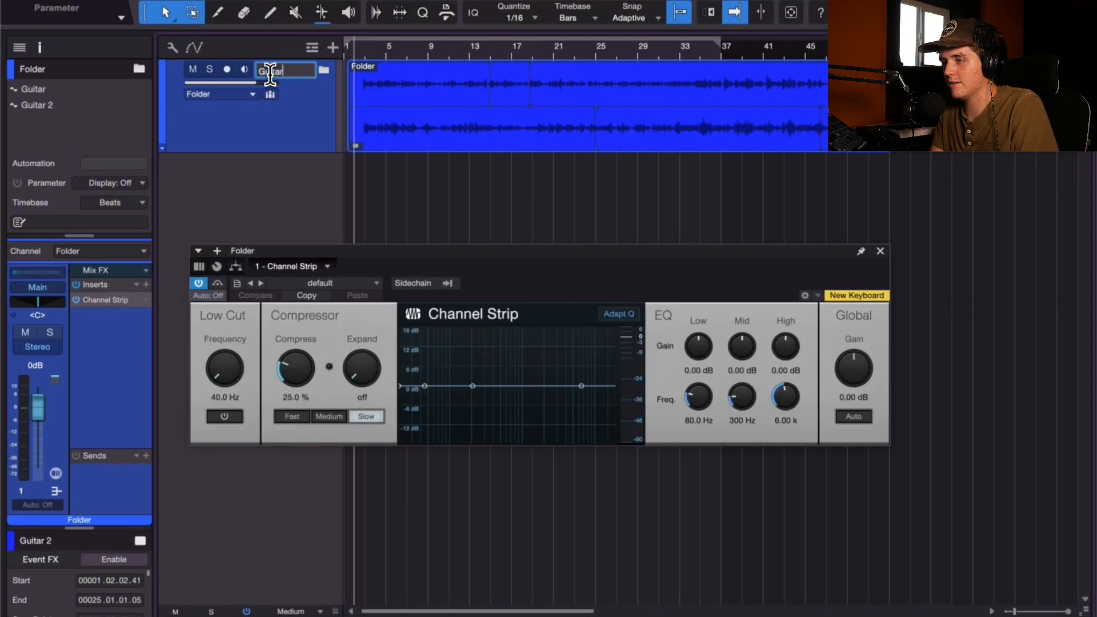
pyautogui.press('Return')
pyautogui.click(324, 71)
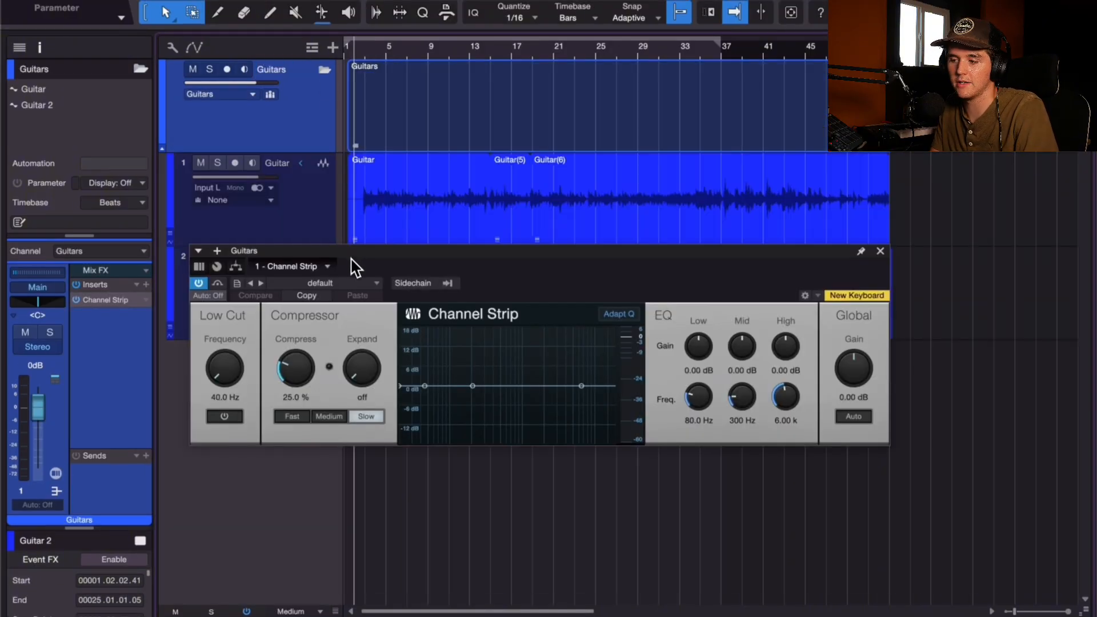
pyautogui.moveTo(351, 258); pyautogui.dragTo(386, 330)
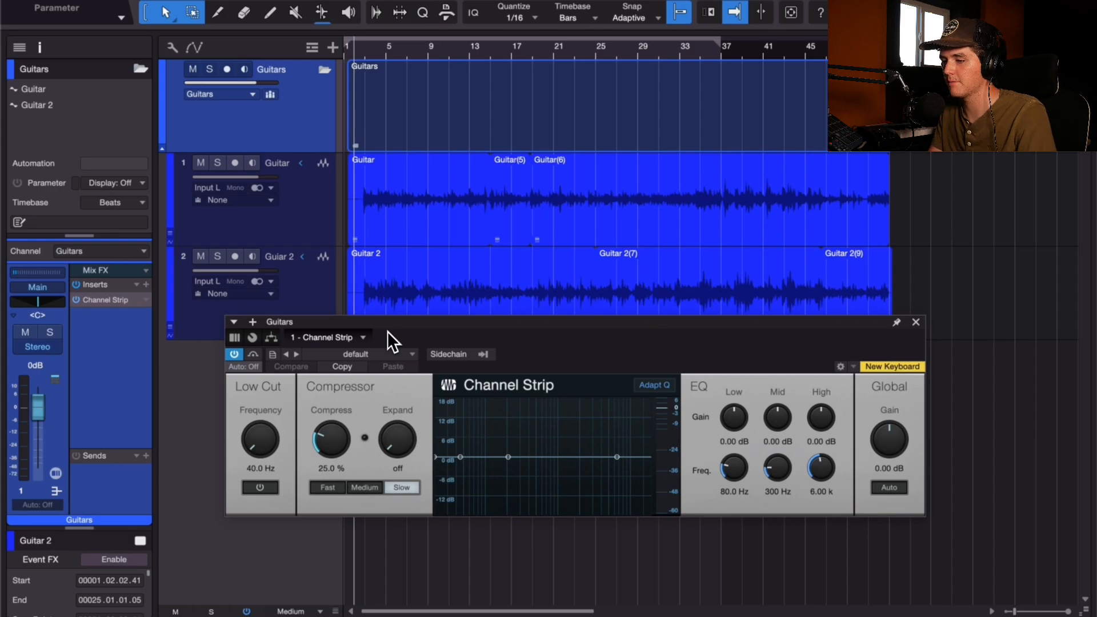
# Step: During playback, set the Channel Strip compressor to Fast with a Compress amount of 68.5 %
pyautogui.press('space')
pyautogui.moveTo(330, 429); pyautogui.dragTo(350, 384)
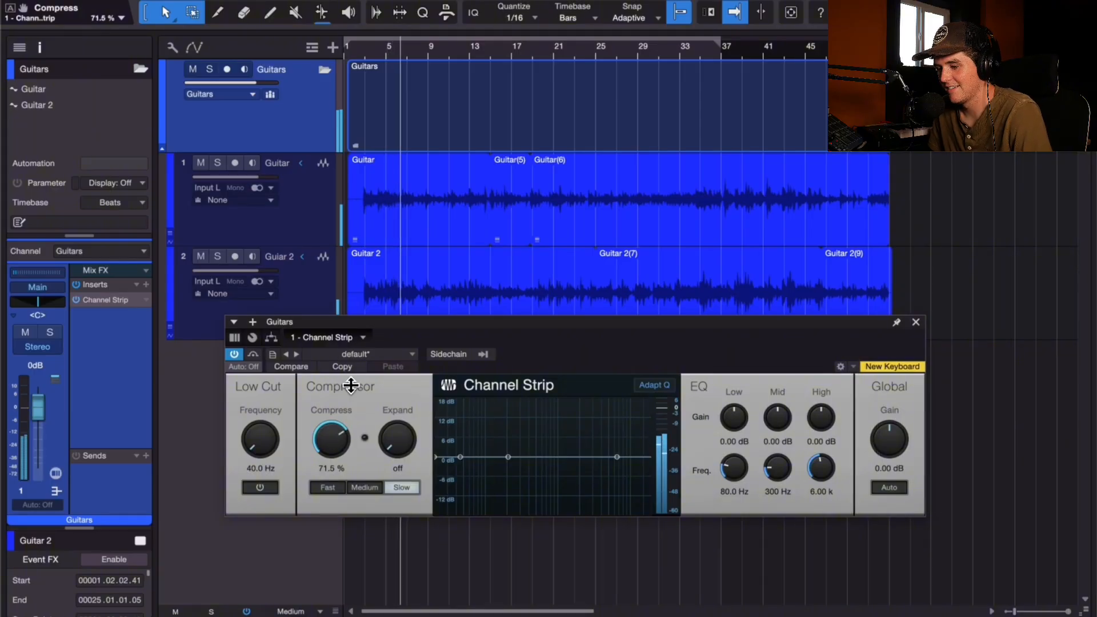
pyautogui.click(338, 487)
pyautogui.moveTo(332, 453); pyautogui.dragTo(332, 458)
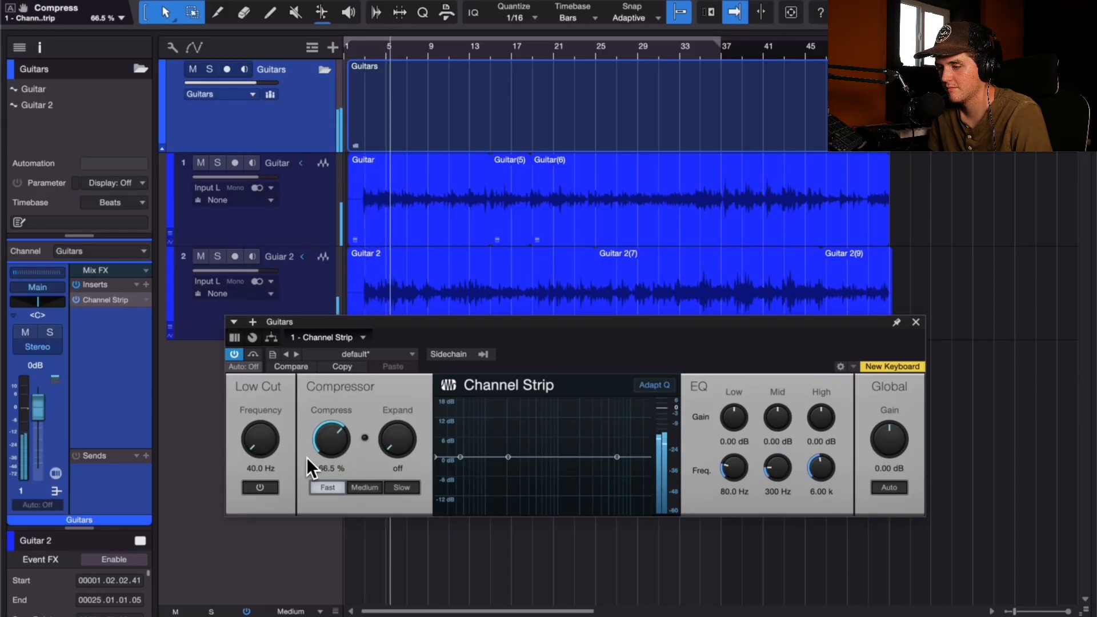
pyautogui.moveTo(327, 441); pyautogui.dragTo(326, 440)
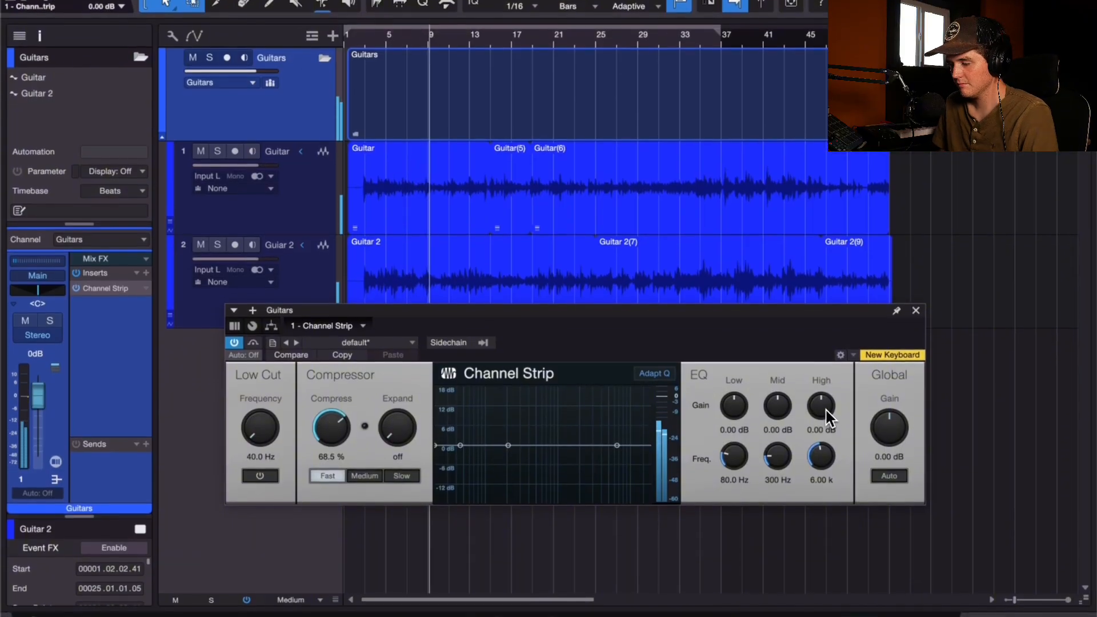
# Step: Replay the guitars and boost the Channel Strip's high EQ band by 3.24 dB at 8.22 kHz
pyautogui.press('space')
pyautogui.moveTo(825, 410); pyautogui.dragTo(824, 403)
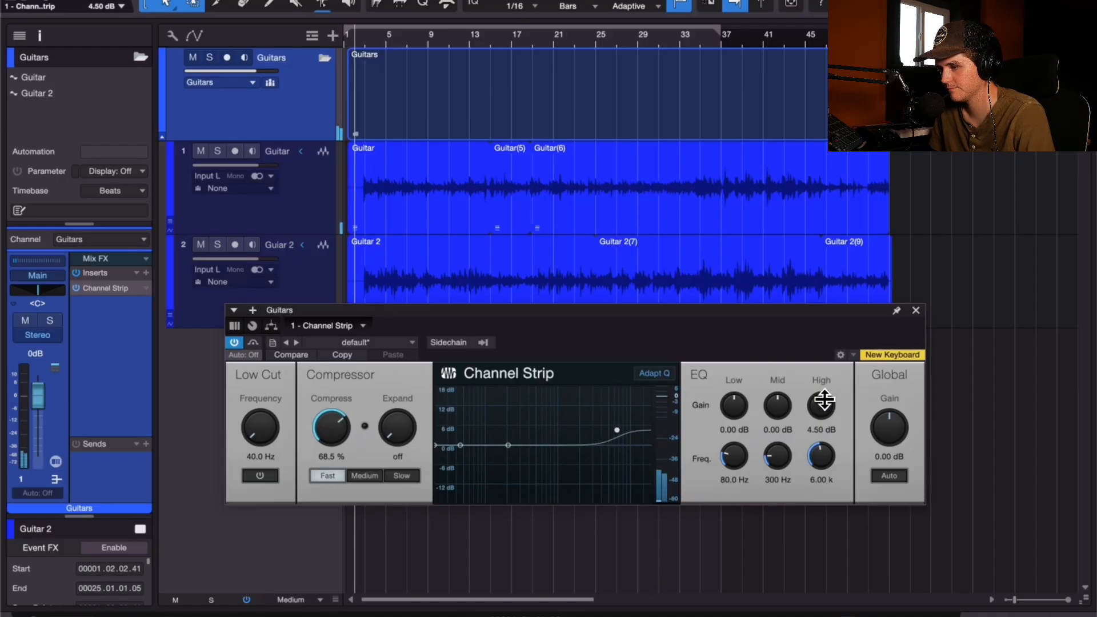
pyautogui.press('space')
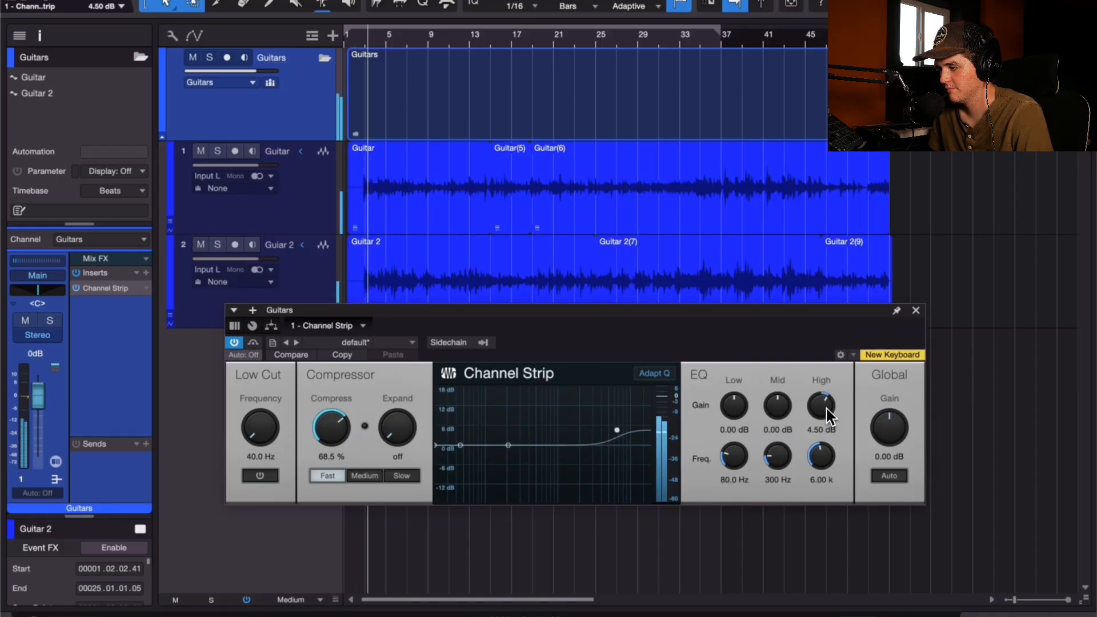
pyautogui.moveTo(828, 406); pyautogui.dragTo(826, 412)
pyautogui.moveTo(825, 452); pyautogui.dragTo(820, 417)
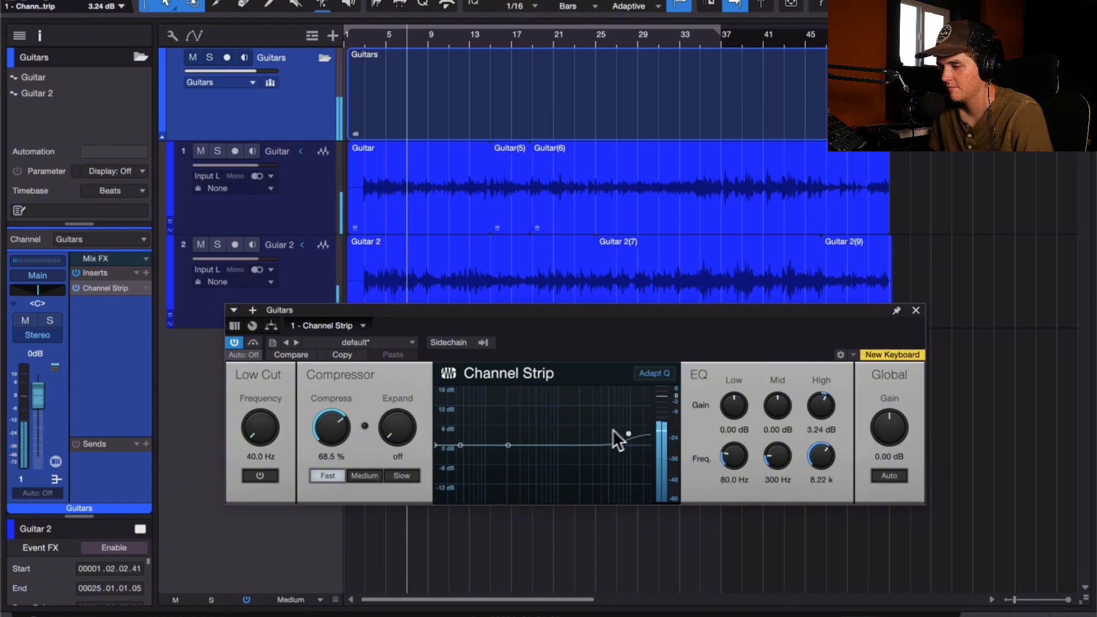
# Step: Set the Channel Strip's low EQ frequency to 160 Hz and close the plug-in editor
pyautogui.click(733, 480)
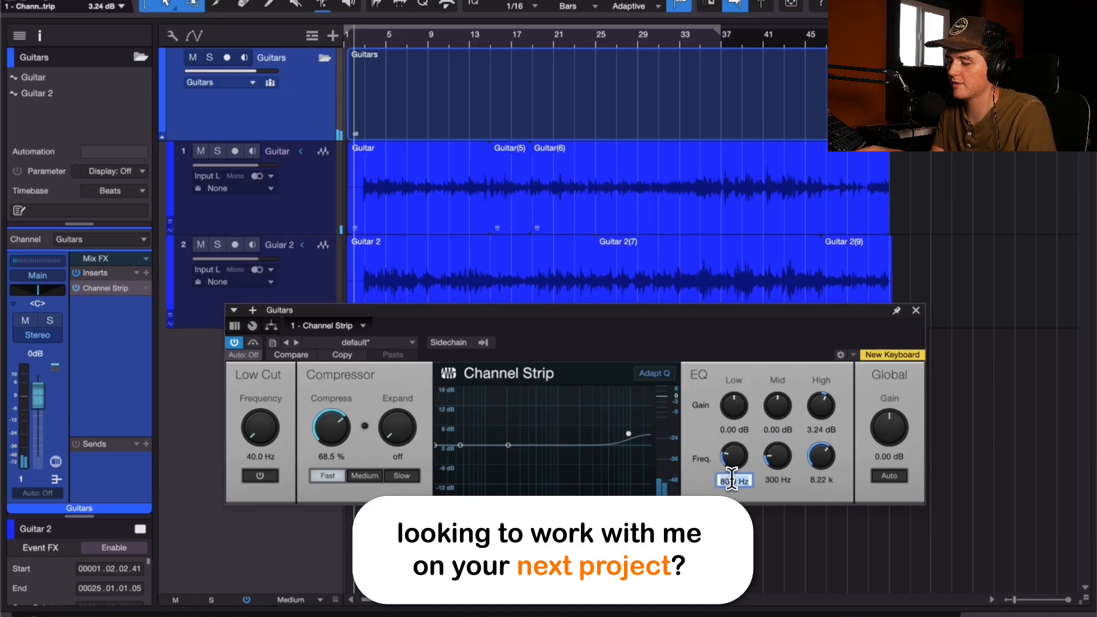
pyautogui.write('160')
pyautogui.press('Return')
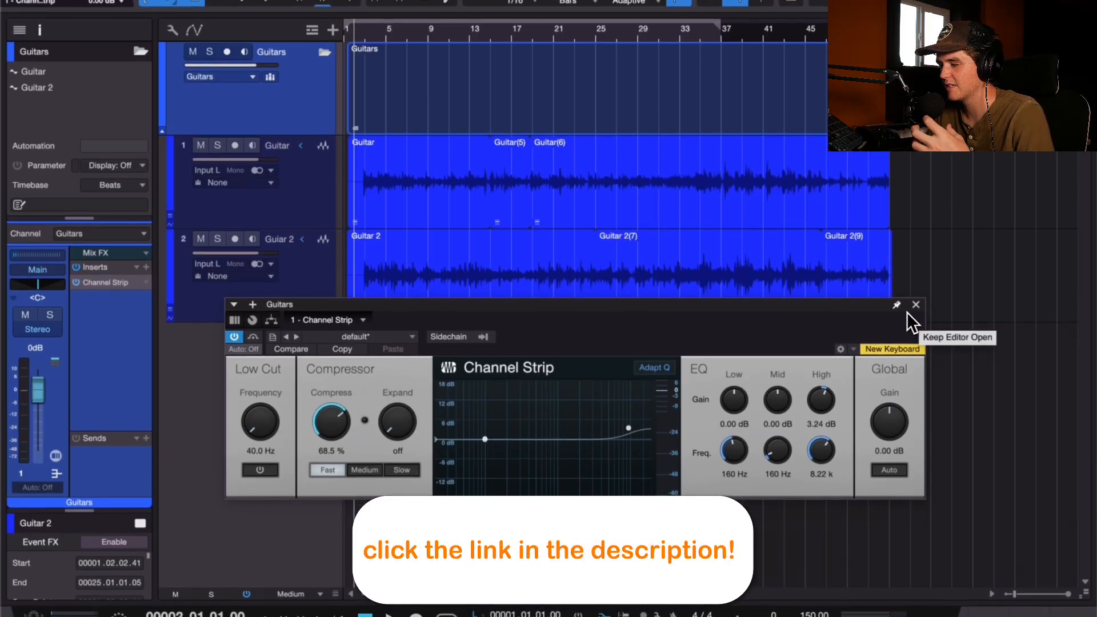
pyautogui.click(915, 306)
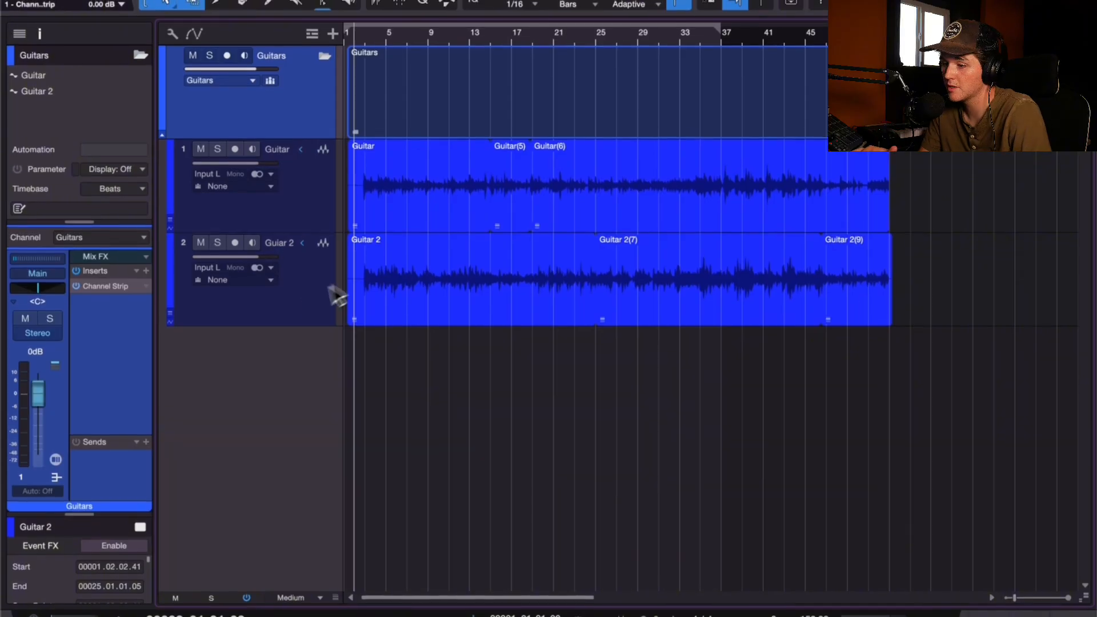
# Step: Insert Pro-Q 4 after the Channel Strip on the Guitars bus and add an EQ band at about 96 Hz
pyautogui.click(146, 272)
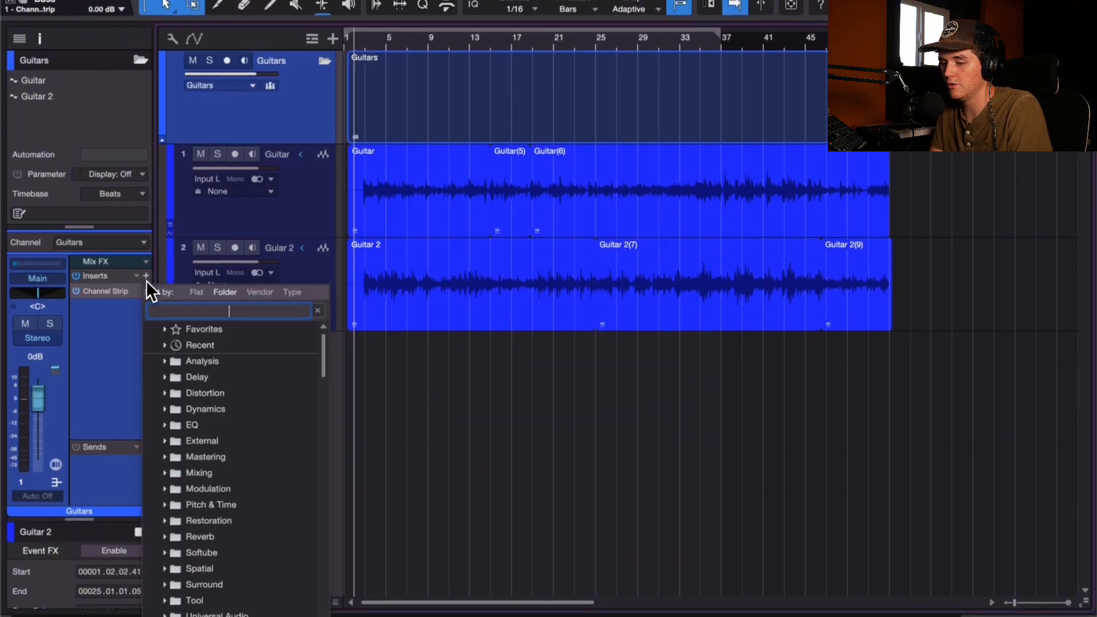
pyautogui.write('pro-q')
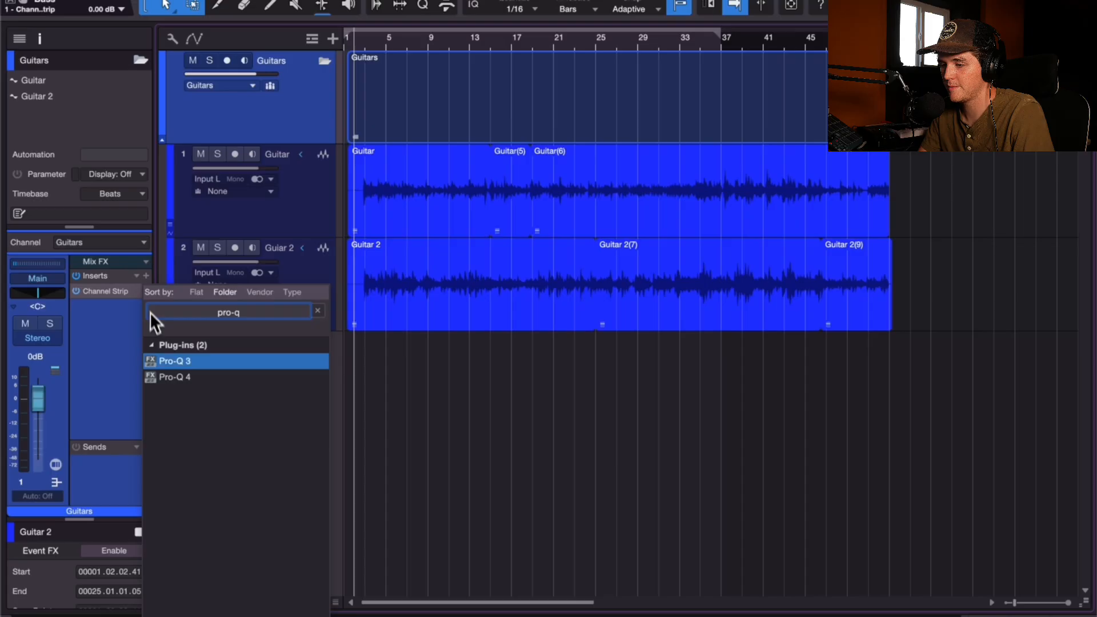
pyautogui.click(166, 377)
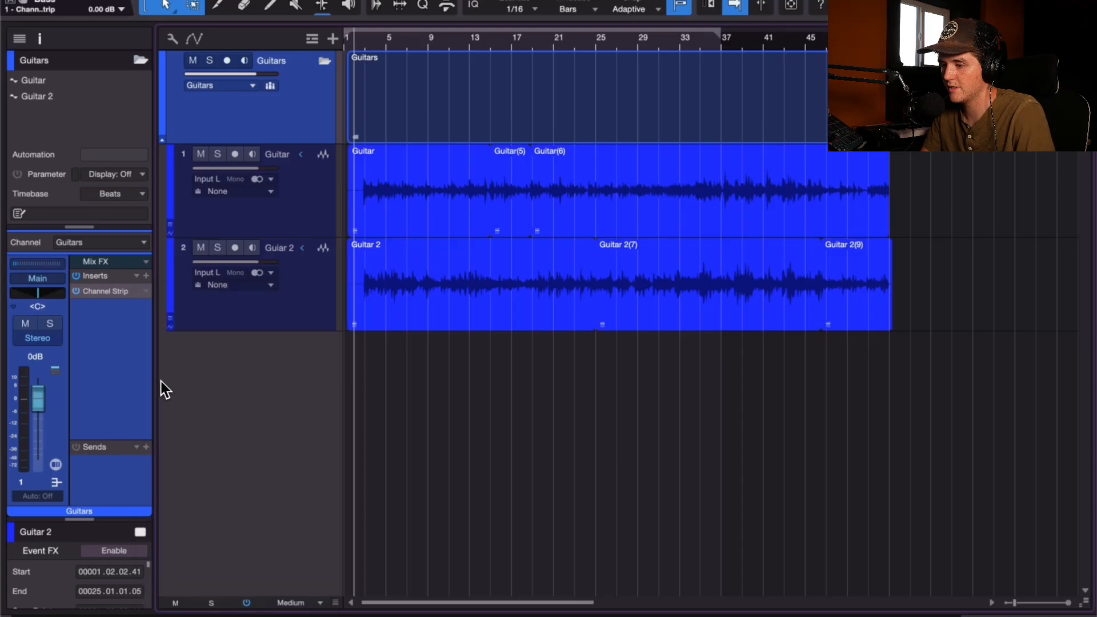
pyautogui.click(380, 484)
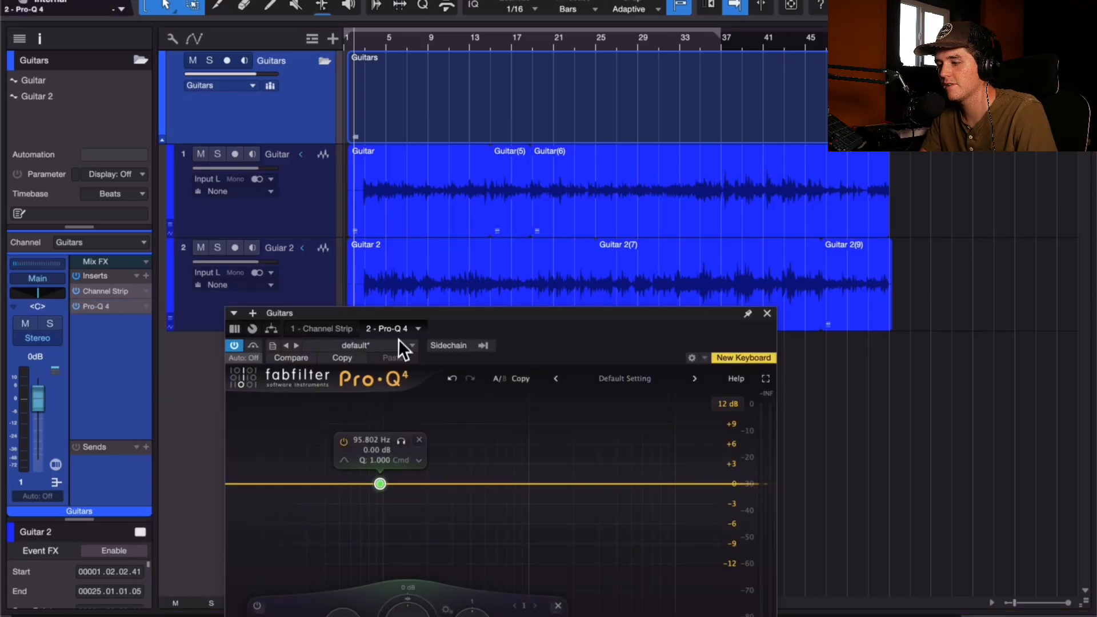
pyautogui.moveTo(398, 338); pyautogui.dragTo(389, 261)
pyautogui.press('super+z')
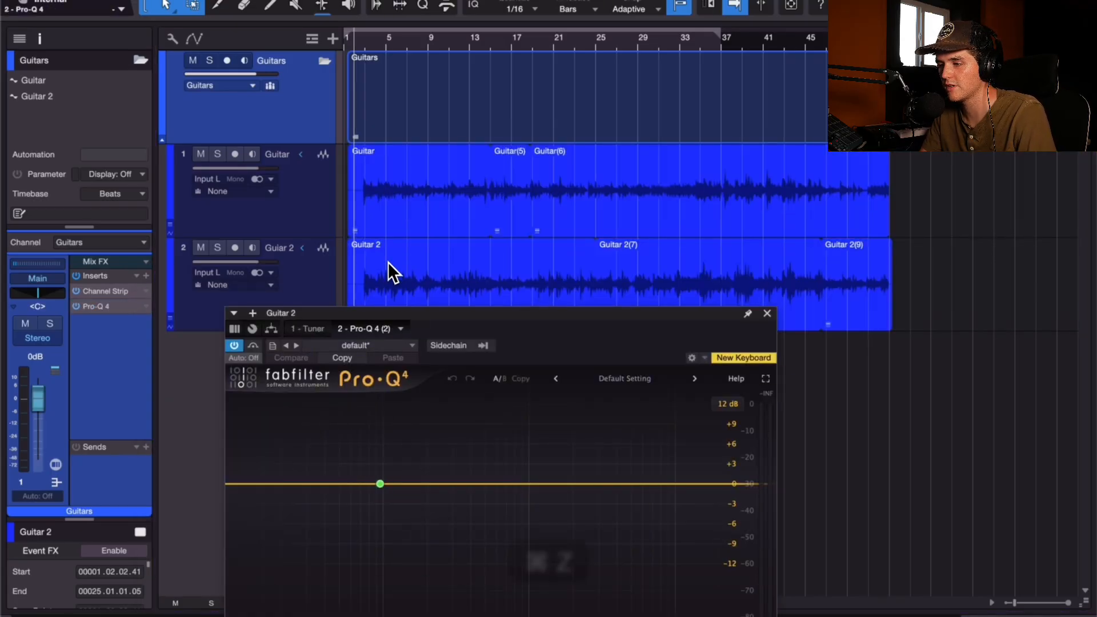
pyautogui.click(280, 136)
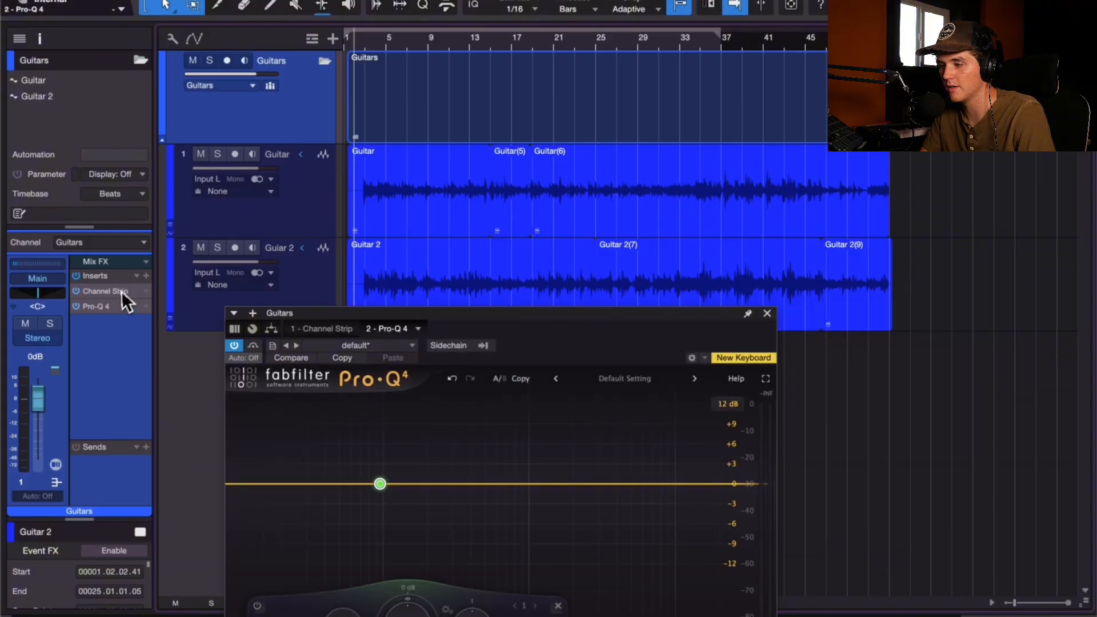
# Step: During playback, shape the Pro-Q 4 bell band into a cut of about -4.32 dB at 219 Hz with a Q of 2.433
pyautogui.moveTo(337, 324); pyautogui.dragTo(381, 162)
pyautogui.moveTo(427, 323)
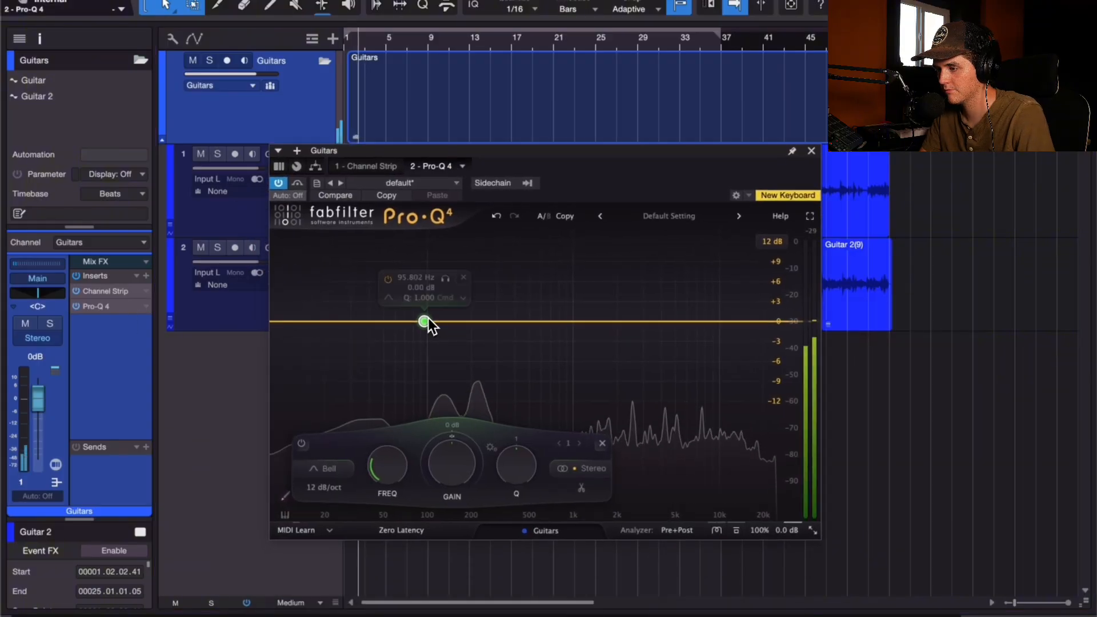
pyautogui.moveTo(441, 287); pyautogui.dragTo(484, 326)
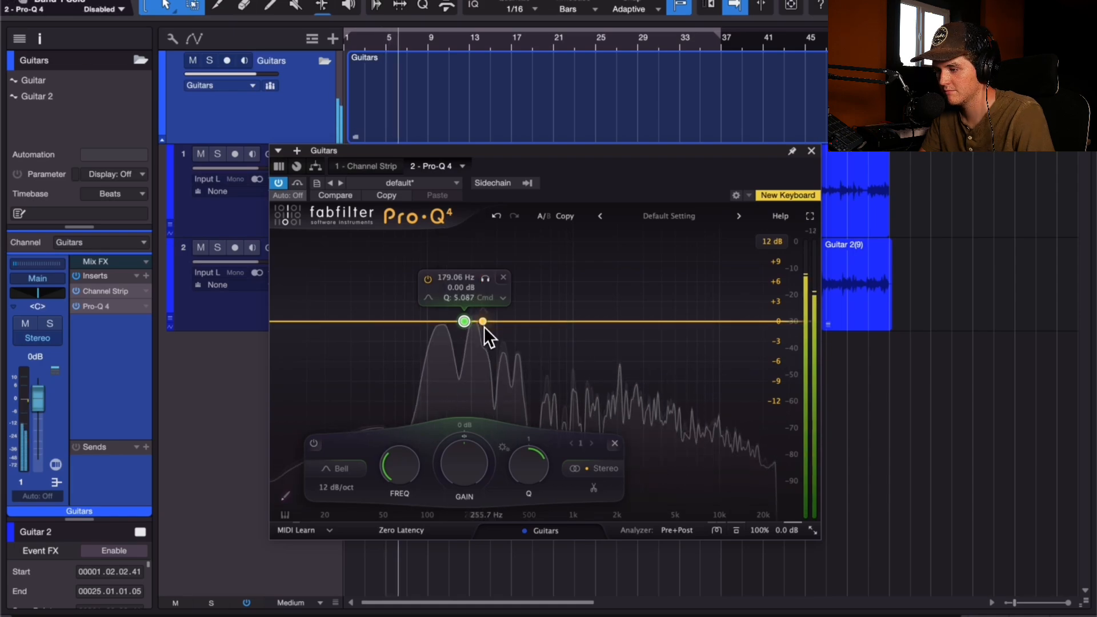
pyautogui.moveTo(482, 453); pyautogui.dragTo(478, 470)
pyautogui.moveTo(467, 352); pyautogui.dragTo(480, 350)
pyautogui.scroll(-5, 474, 351)
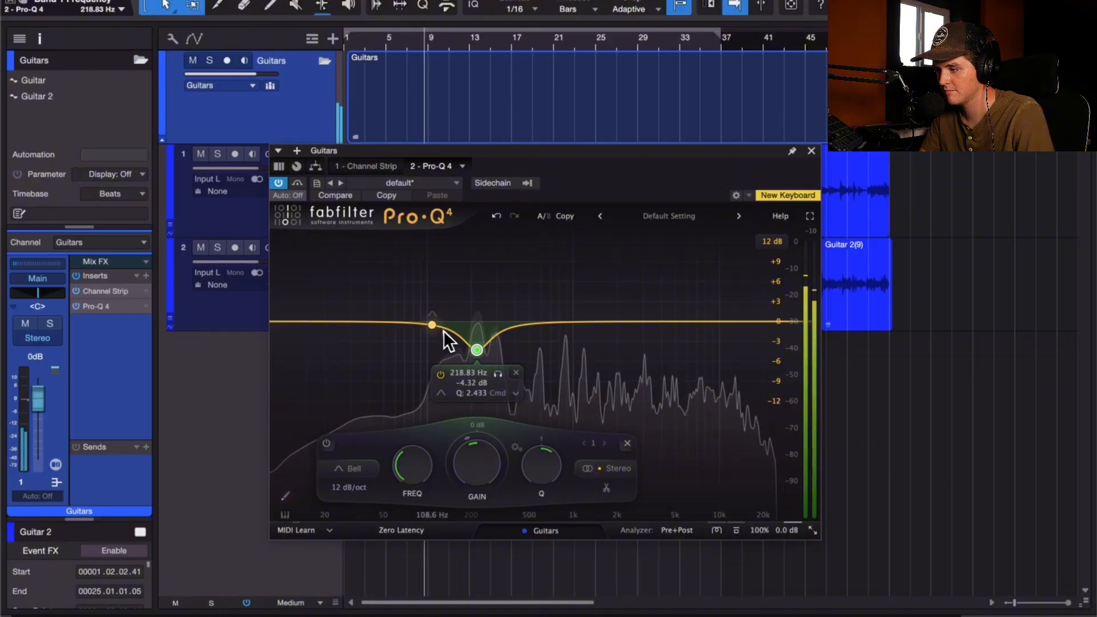
# Step: Add a 12 dB/oct low cut in Pro-Q 4 at about 49.6 Hz
pyautogui.click(287, 321)
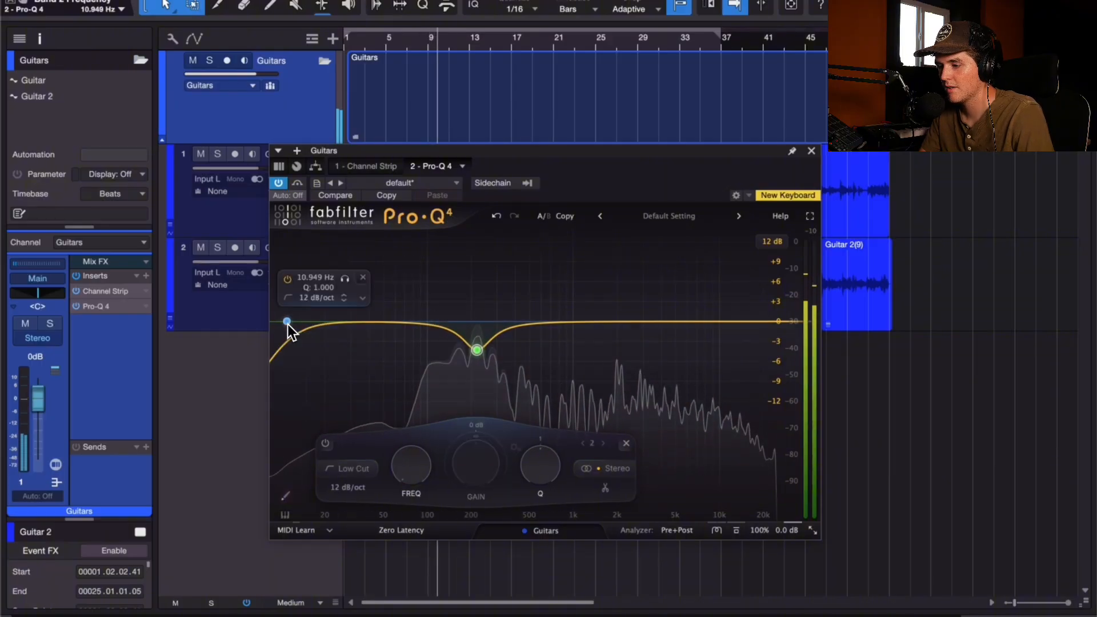
pyautogui.moveTo(287, 322); pyautogui.dragTo(383, 358)
pyautogui.press('space')
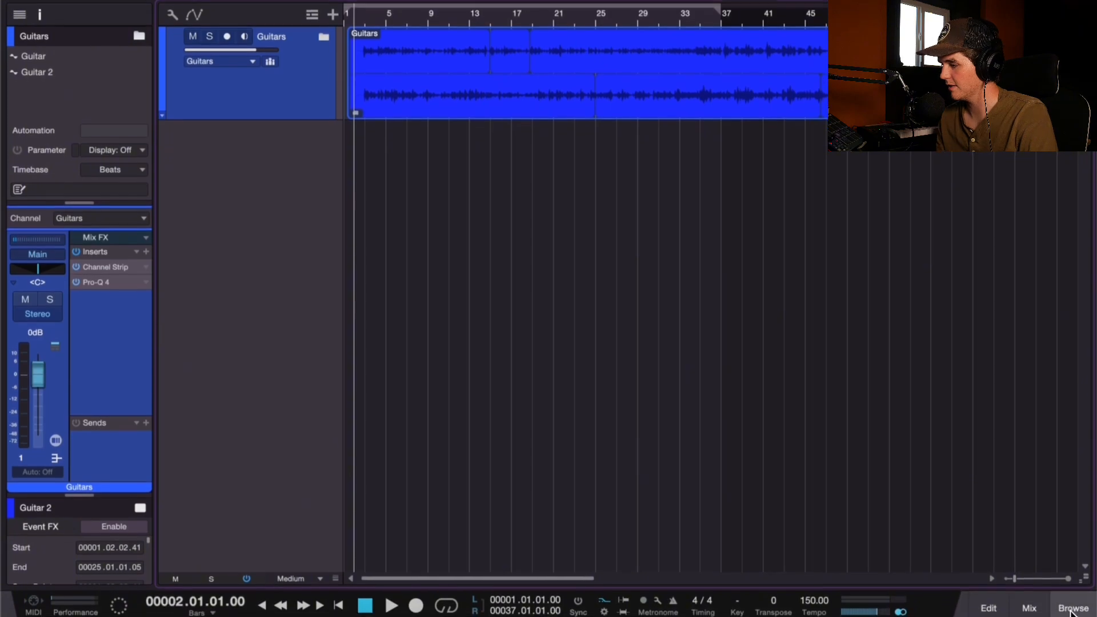
# Step: Find Kontakt among the browser's instruments and add Kontakt 8 as a new instrument track below the Guitars folder
pyautogui.click(1076, 605)
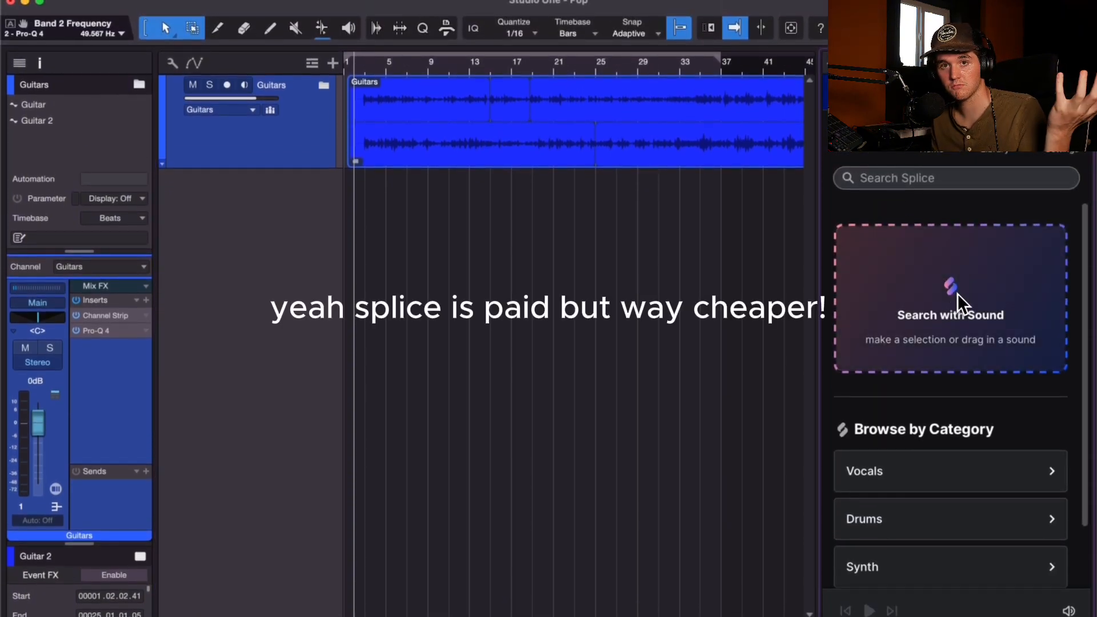
pyautogui.click(864, 63)
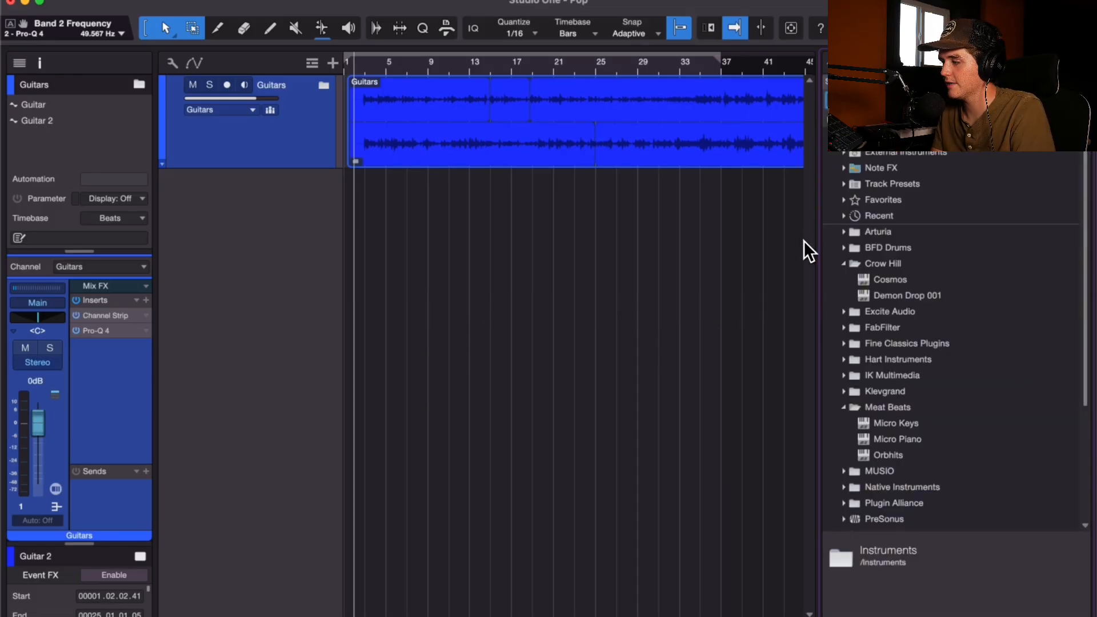
pyautogui.write('kontakt')
pyautogui.click(862, 169)
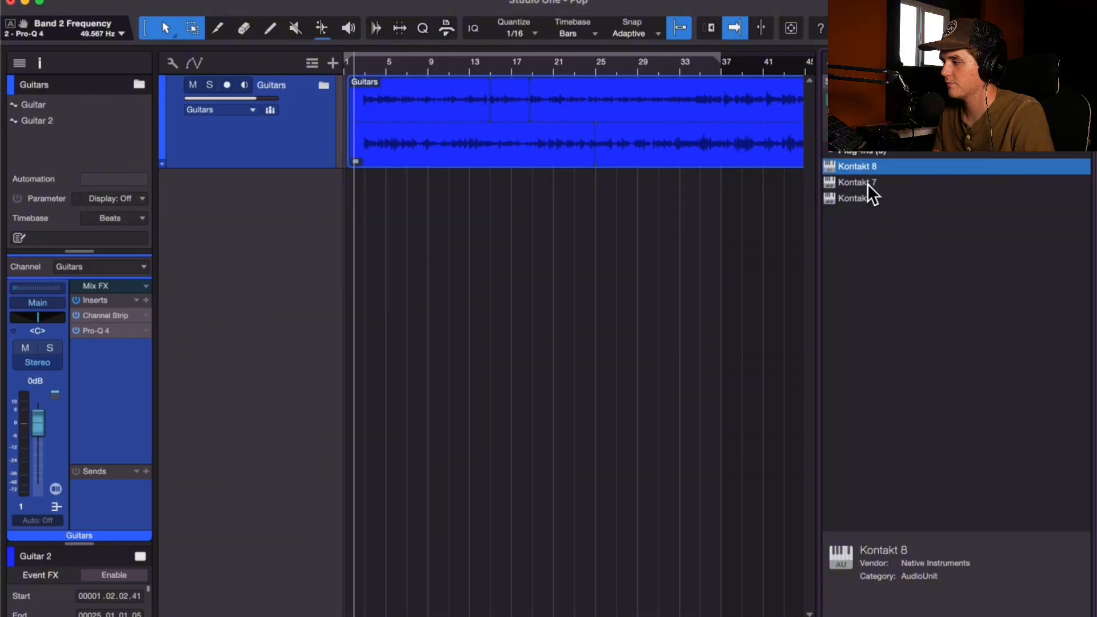
pyautogui.moveTo(867, 184); pyautogui.dragTo(410, 249)
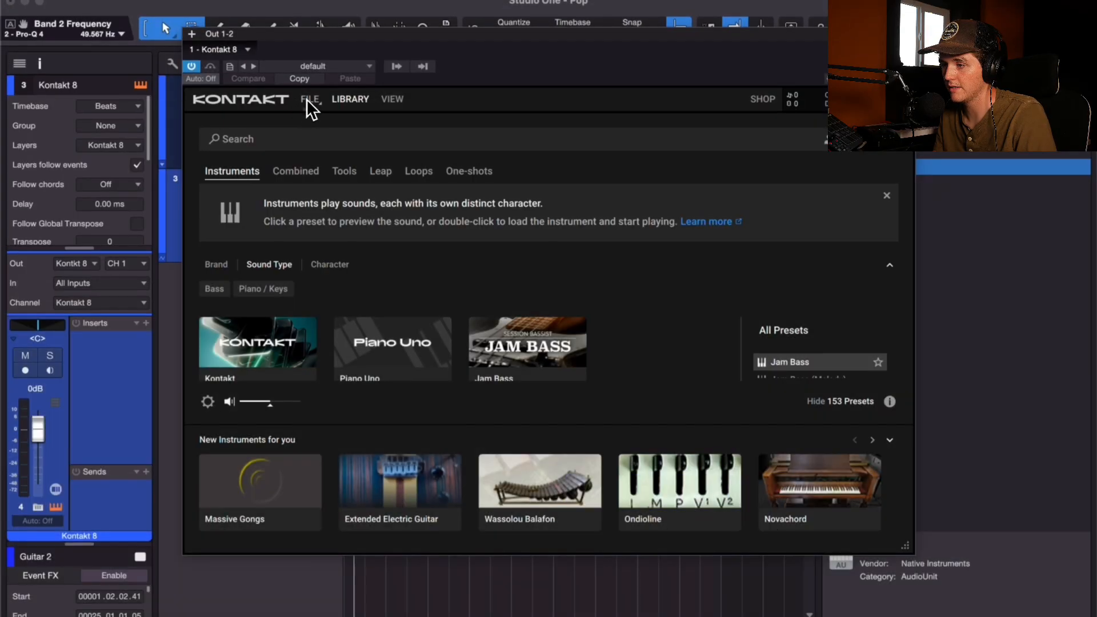
# Step: Load the Ink Steel instrument into Kontakt 8 and show its editor
pyautogui.click(308, 99)
pyautogui.click(322, 138)
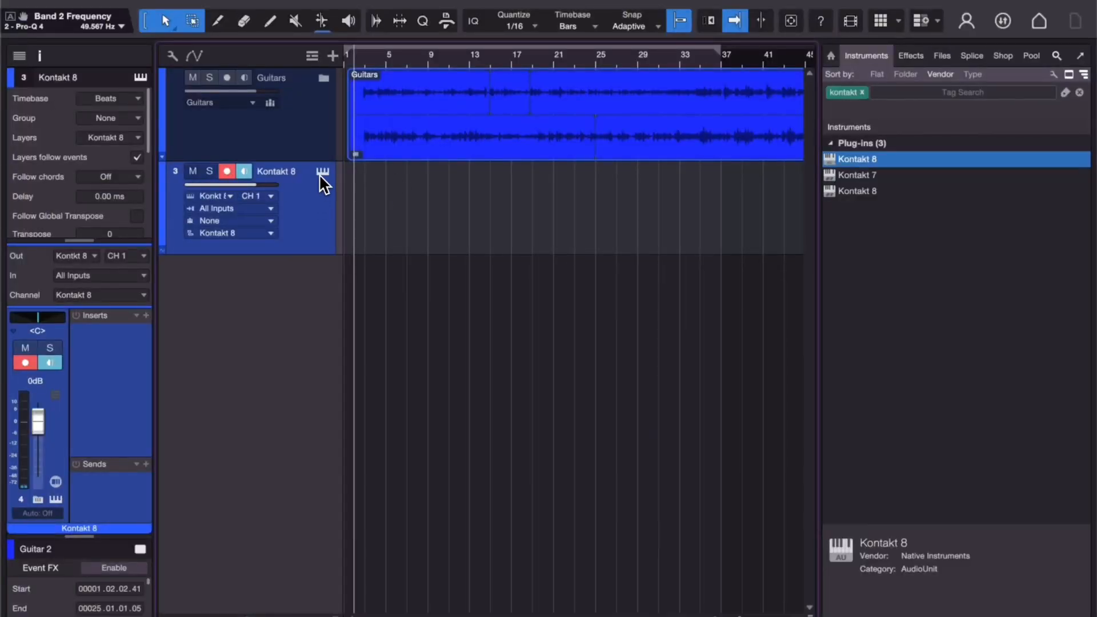
pyautogui.click(320, 173)
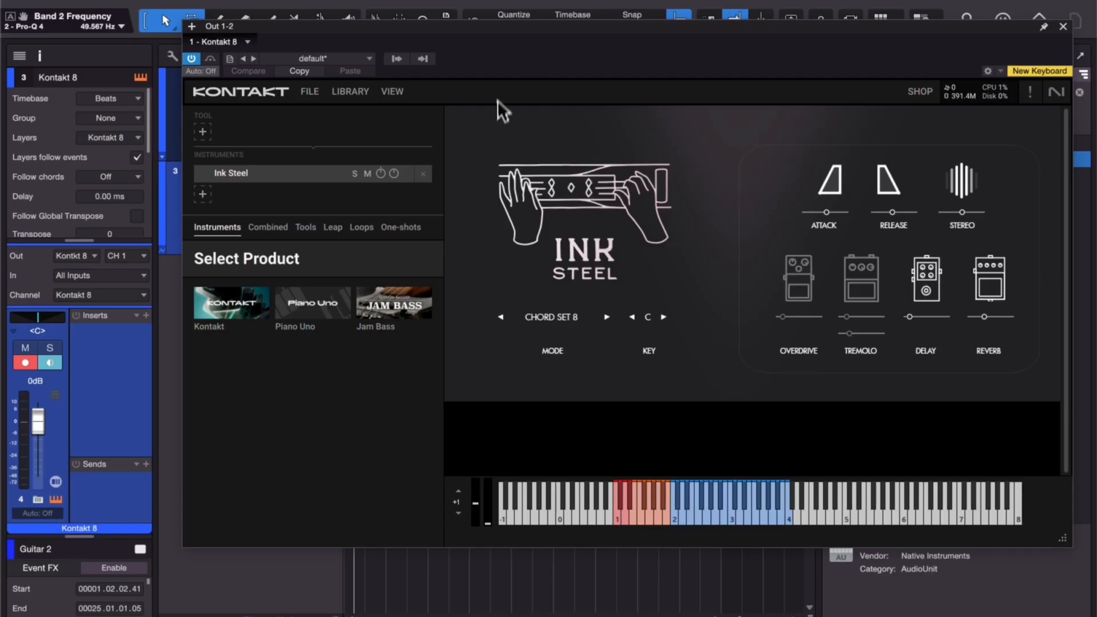
pyautogui.moveTo(519, 28); pyautogui.dragTo(513, 77)
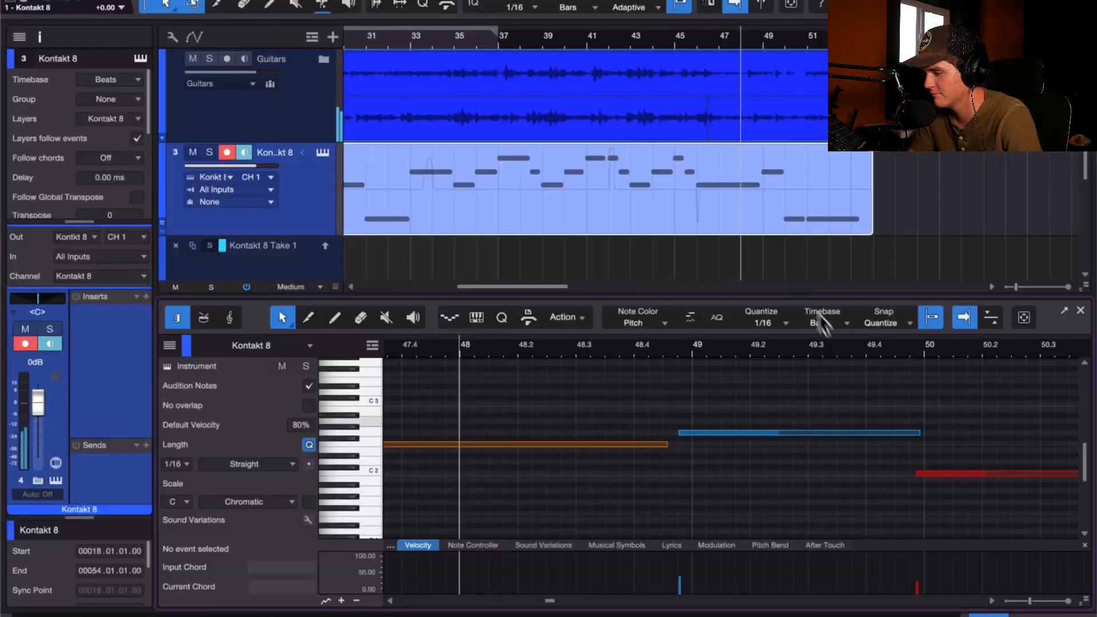
# Step: Delete the short C 2 note that starts just before bar 50 in the recorded Kontakt 8 part
pyautogui.click(965, 318)
pyautogui.click(940, 474)
pyautogui.press('BackSpace')
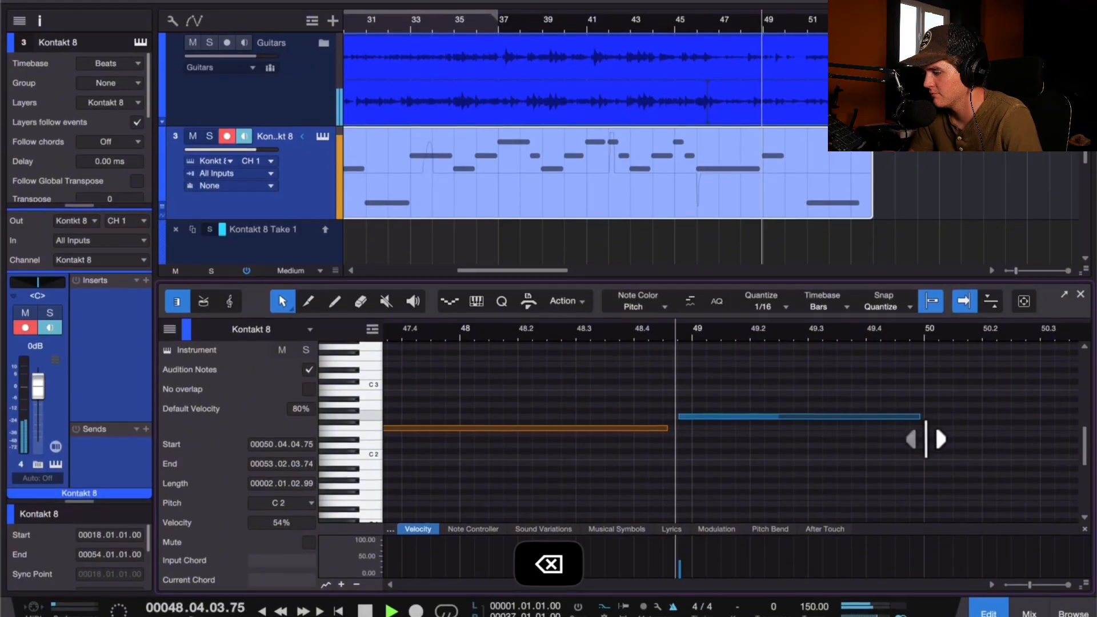
# Step: Lengthen the G 2 note that starts just before bar 49 so it ends at 51.01.03, and stop playback
pyautogui.moveTo(918, 433); pyautogui.dragTo(1056, 435)
pyautogui.press('f')
pyautogui.scroll(-10, 685, 472)
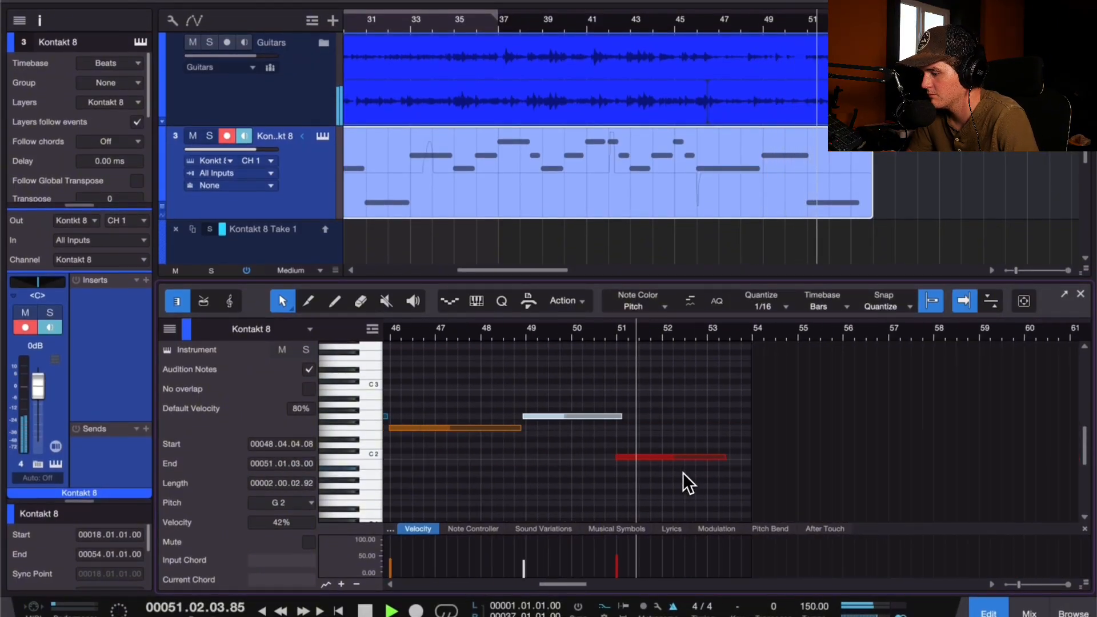
pyautogui.press('space')
# Step: Show the mixer and move the boundary between the two Kontakt 8 events from bar 18 to bar 19
pyautogui.click(1031, 613)
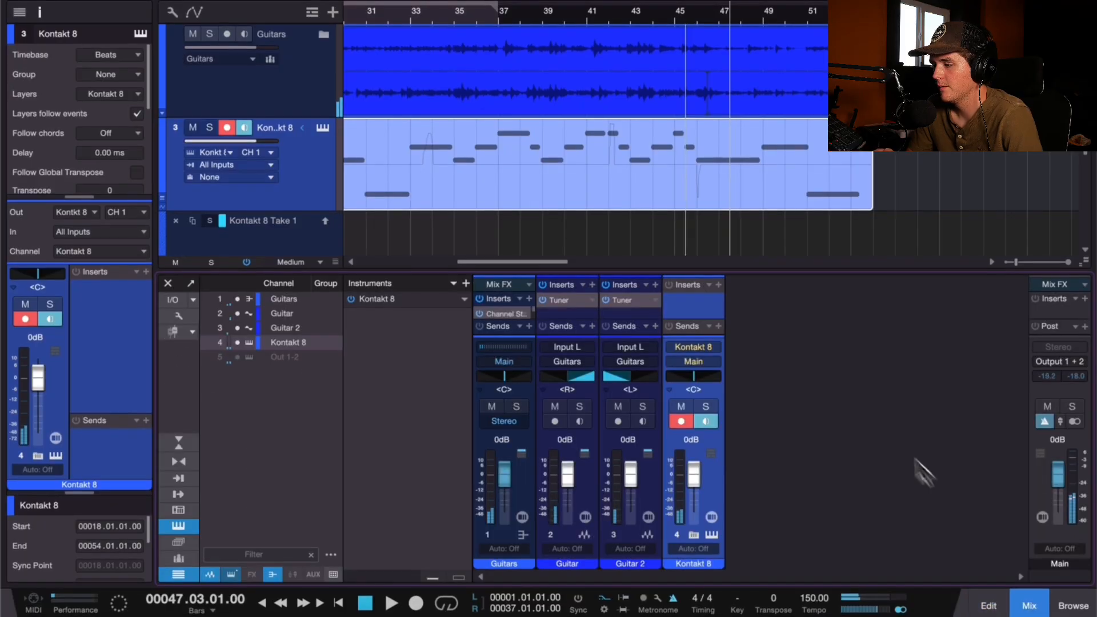
pyautogui.scroll(-5, 689, 236)
pyautogui.hscroll(-10, 690, 236)
pyautogui.scroll(6, 562, 163)
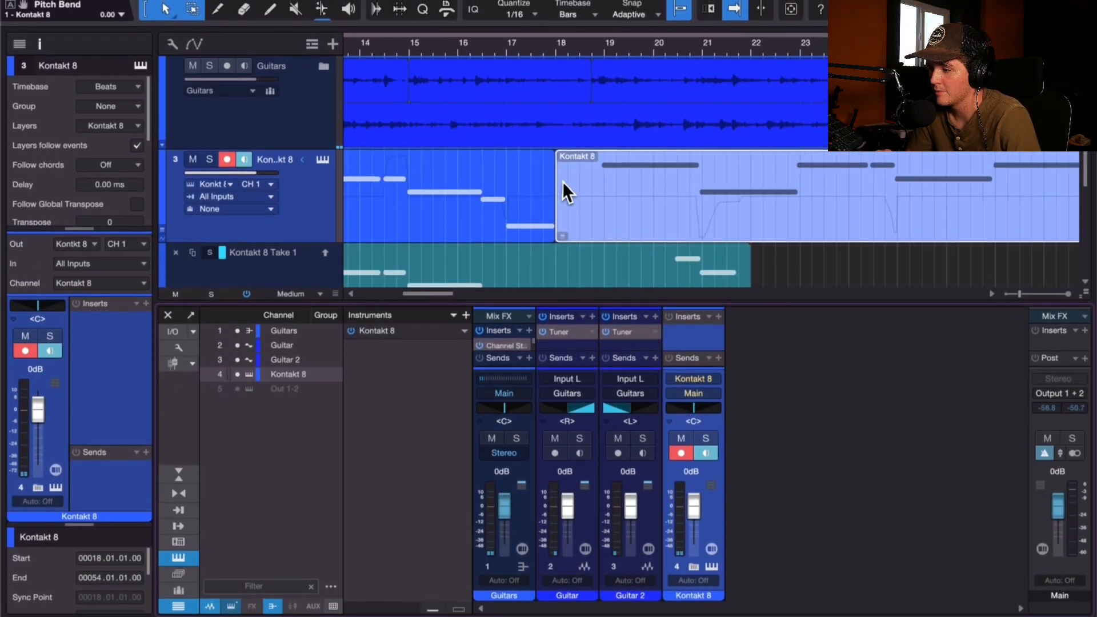
pyautogui.moveTo(560, 194); pyautogui.dragTo(604, 199)
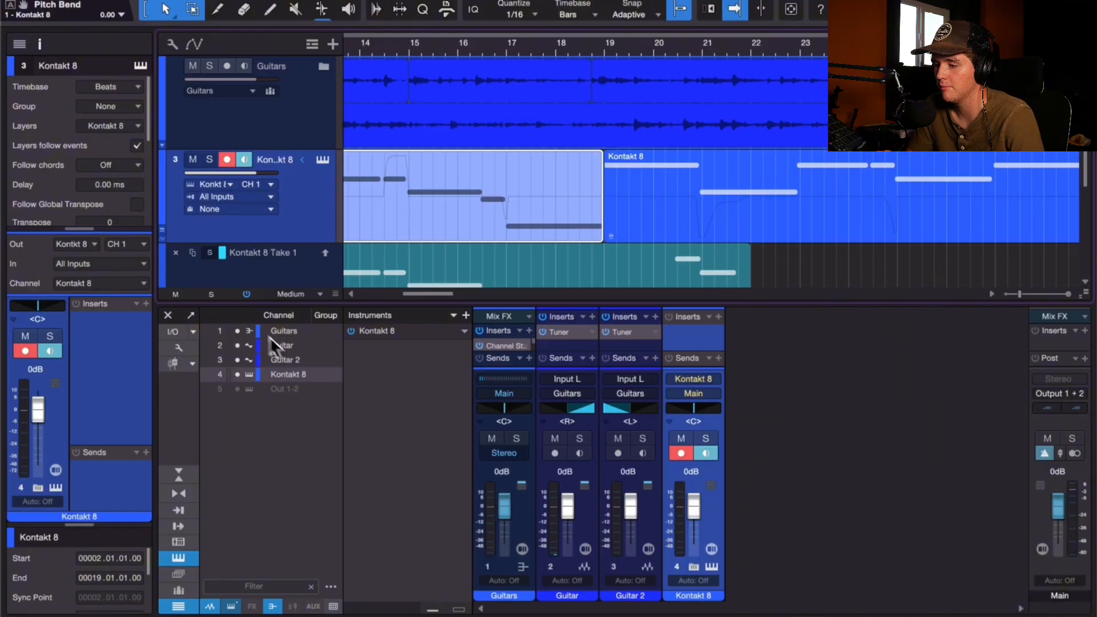
# Step: Open the Kontakt 8 track's instrument editor and adjust Ink Steel's Stereo slider
pyautogui.click(323, 160)
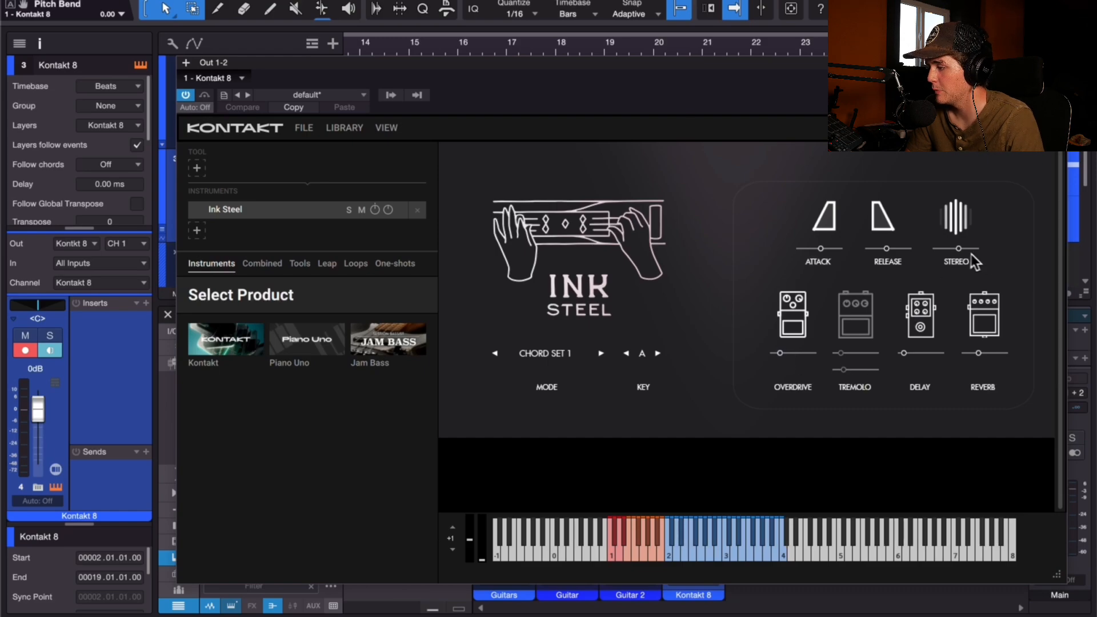
pyautogui.moveTo(971, 253); pyautogui.dragTo(985, 257)
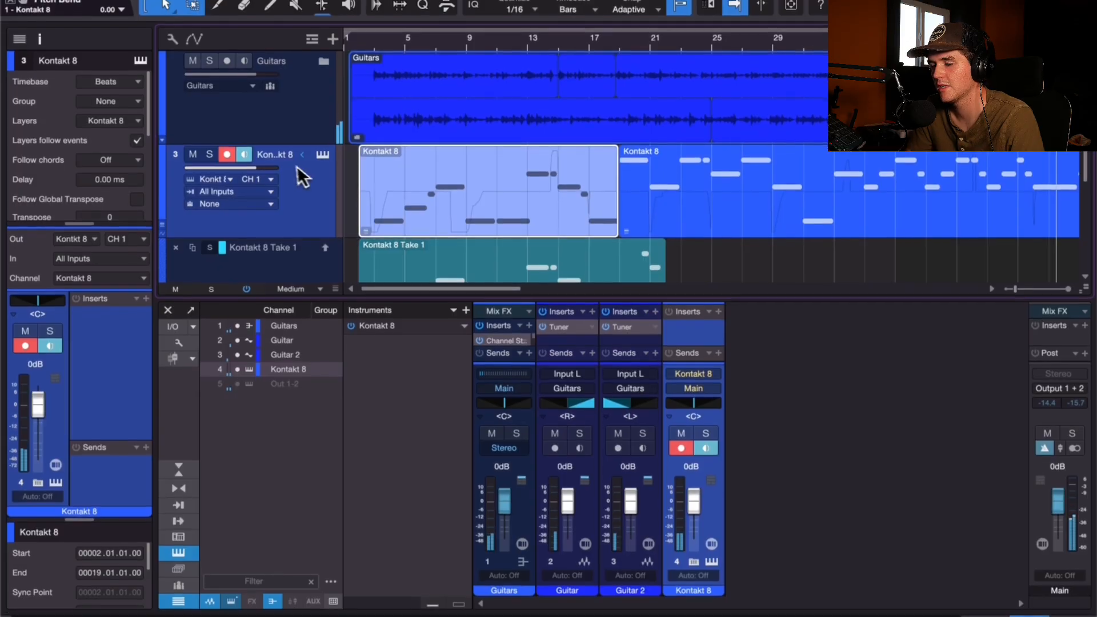
# Step: Rename the Kontakt 8 track as Pedal Steel and lower its volume to -5.8 dB
pyautogui.doubleClick(265, 155)
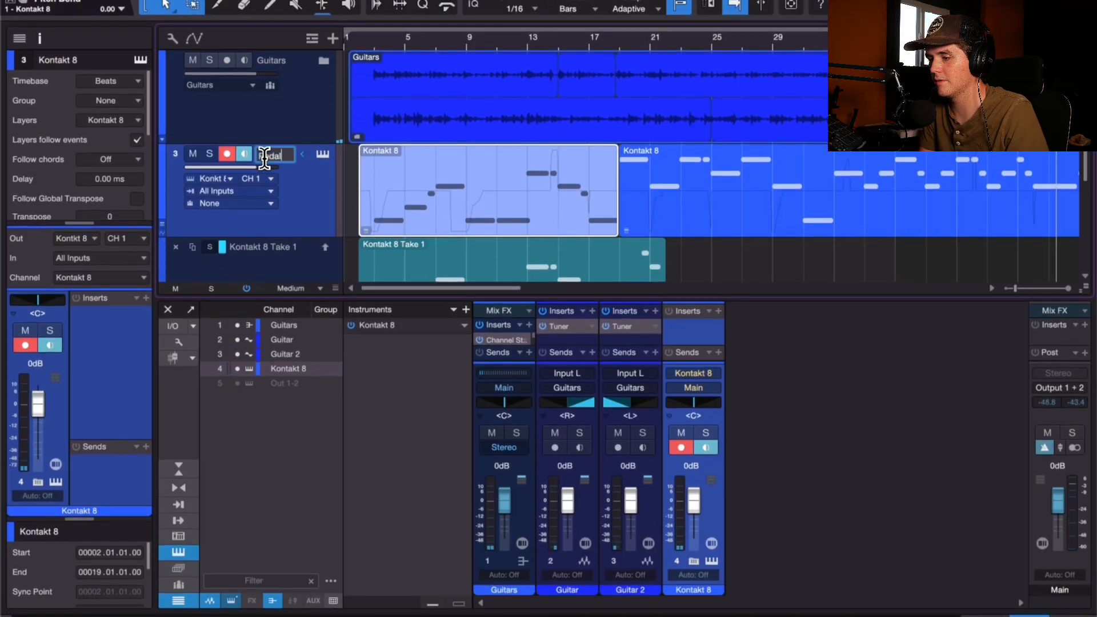
pyautogui.moveTo(230, 170); pyautogui.dragTo(240, 169)
pyautogui.scroll(-4, 482, 228)
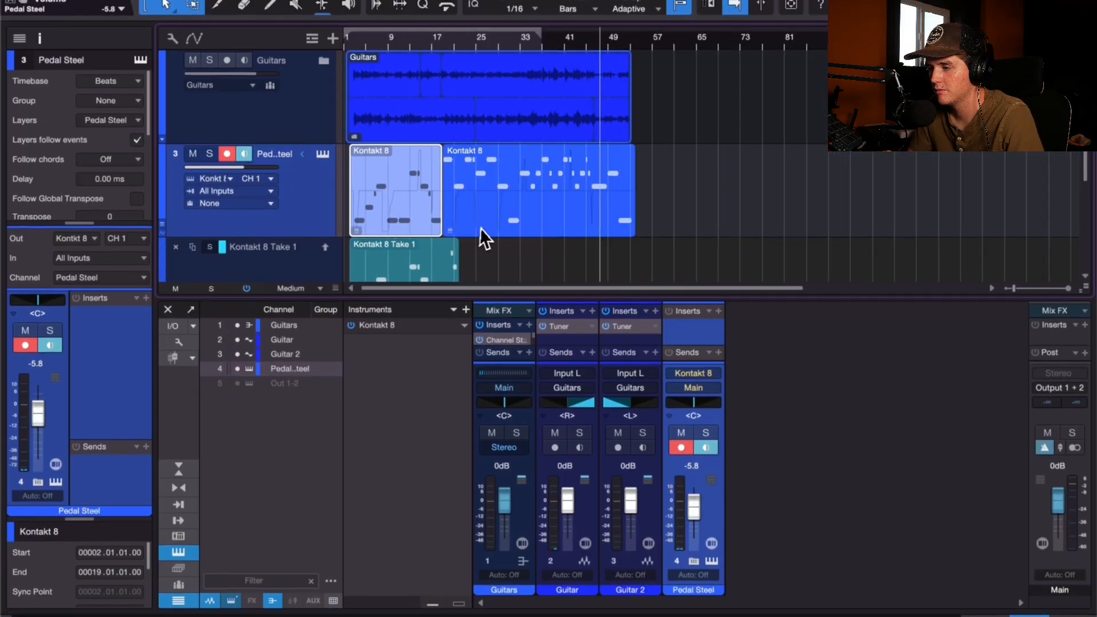
pyautogui.scroll(4, 365, 211)
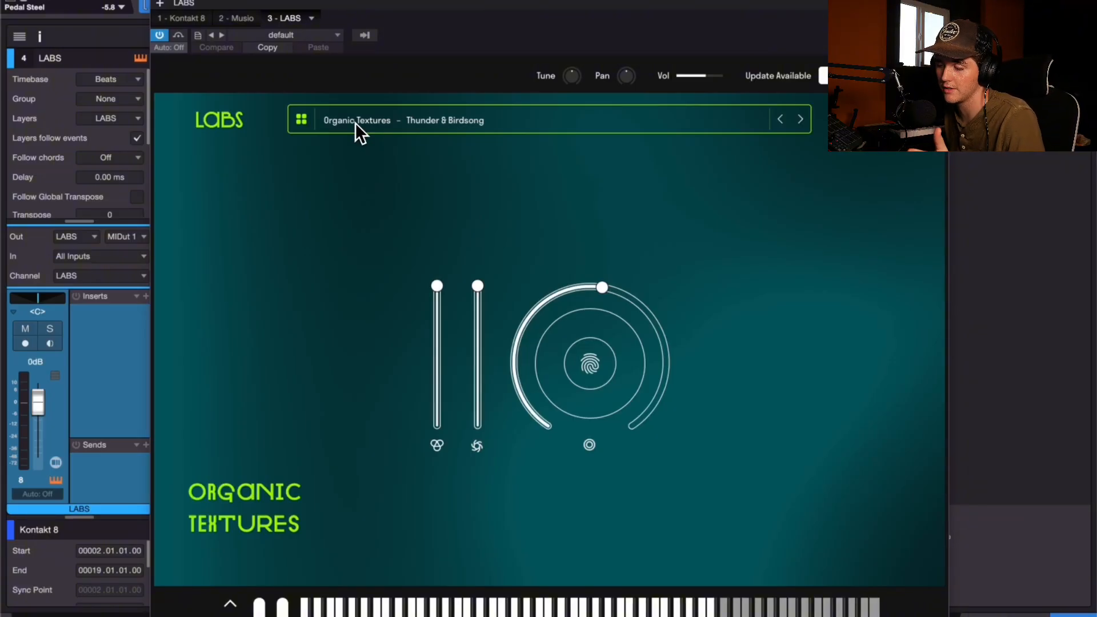
# Step: Arm the LABS track for recording and filter the LABS pack library to the free tier
pyautogui.moveTo(162, 6); pyautogui.dragTo(324, 21)
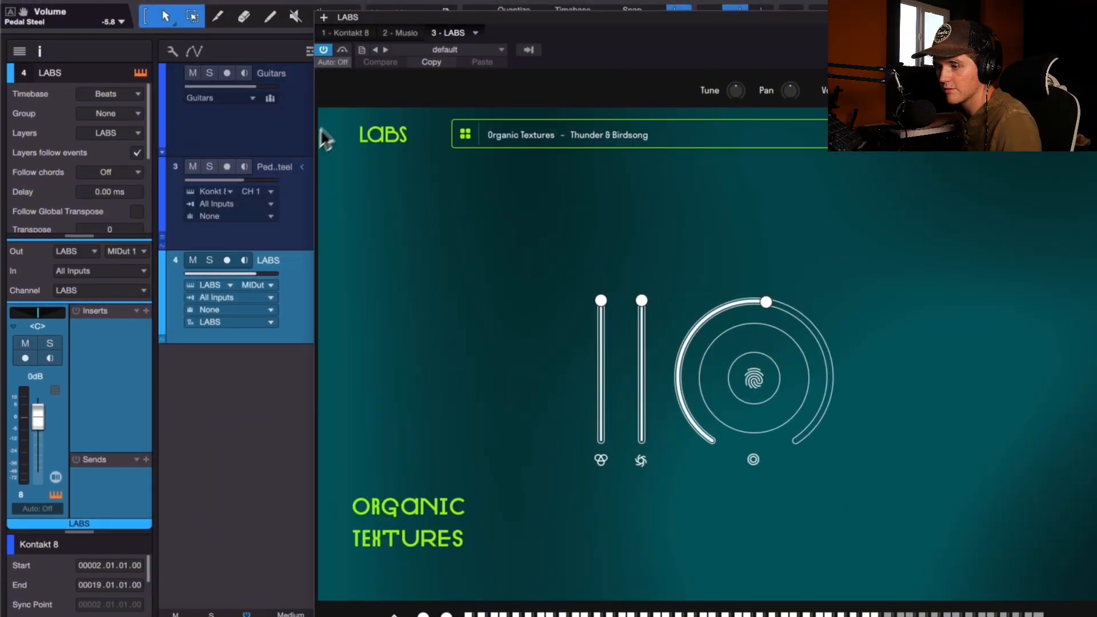
pyautogui.click(227, 260)
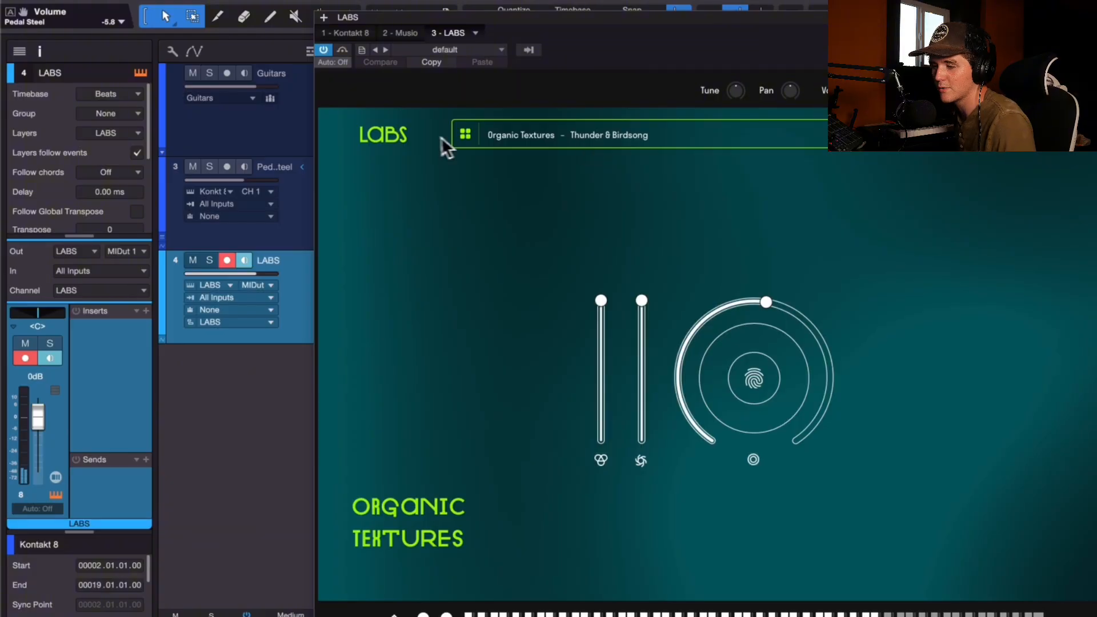
pyautogui.click(465, 134)
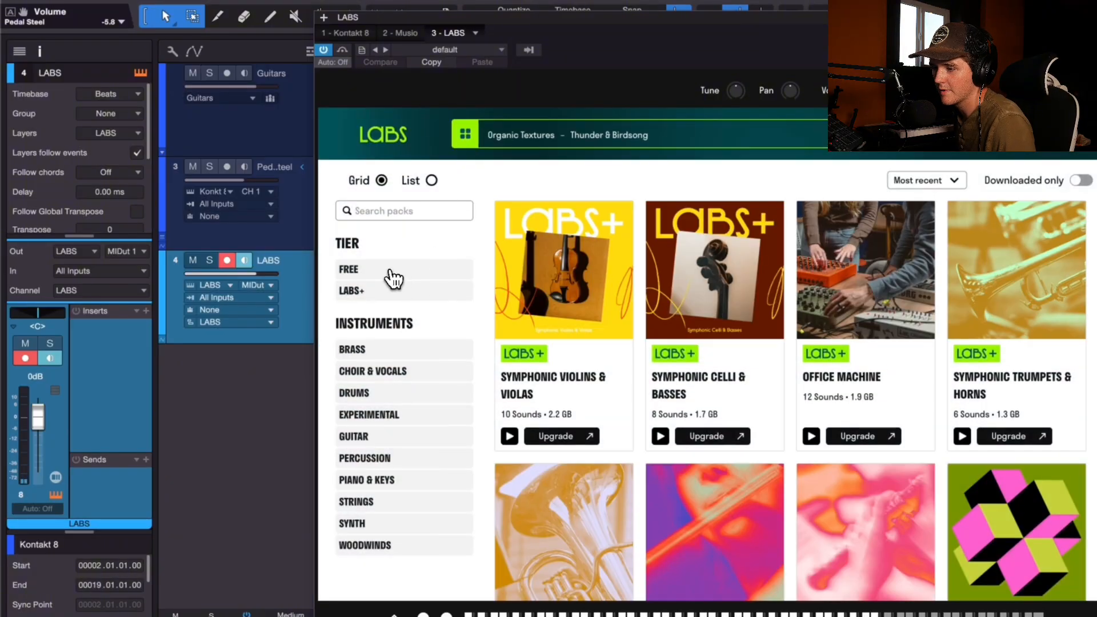
pyautogui.click(394, 279)
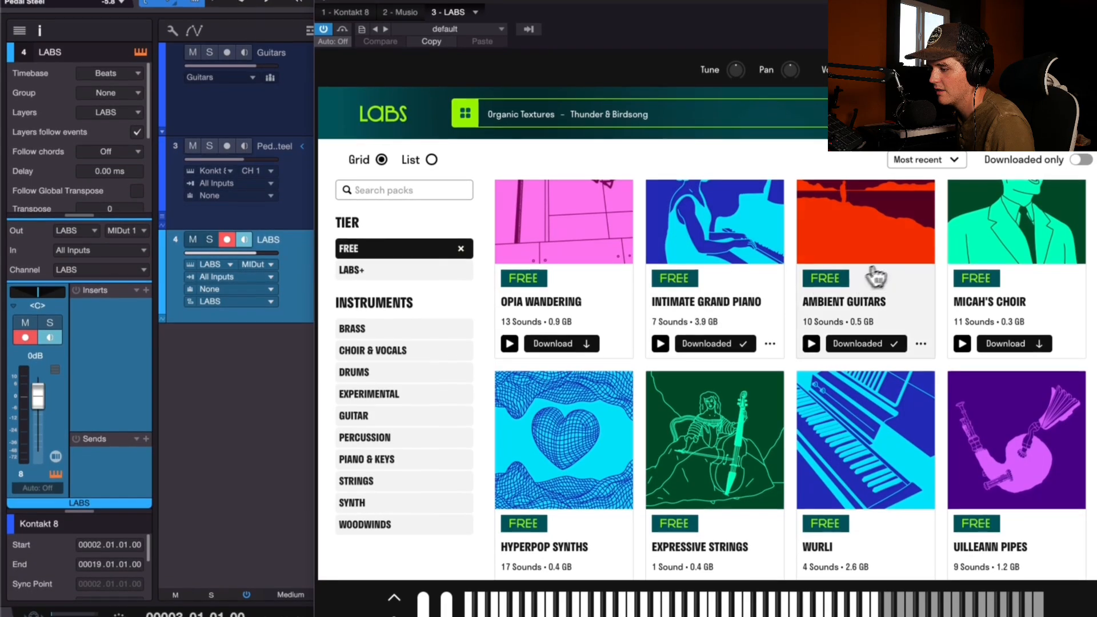
# Step: Preview the Harmonic Flights and Astral Forms packs among the free LABS packs and download Astral Forms
pyautogui.scroll(-3, 892, 285)
pyautogui.scroll(-5, 697, 327)
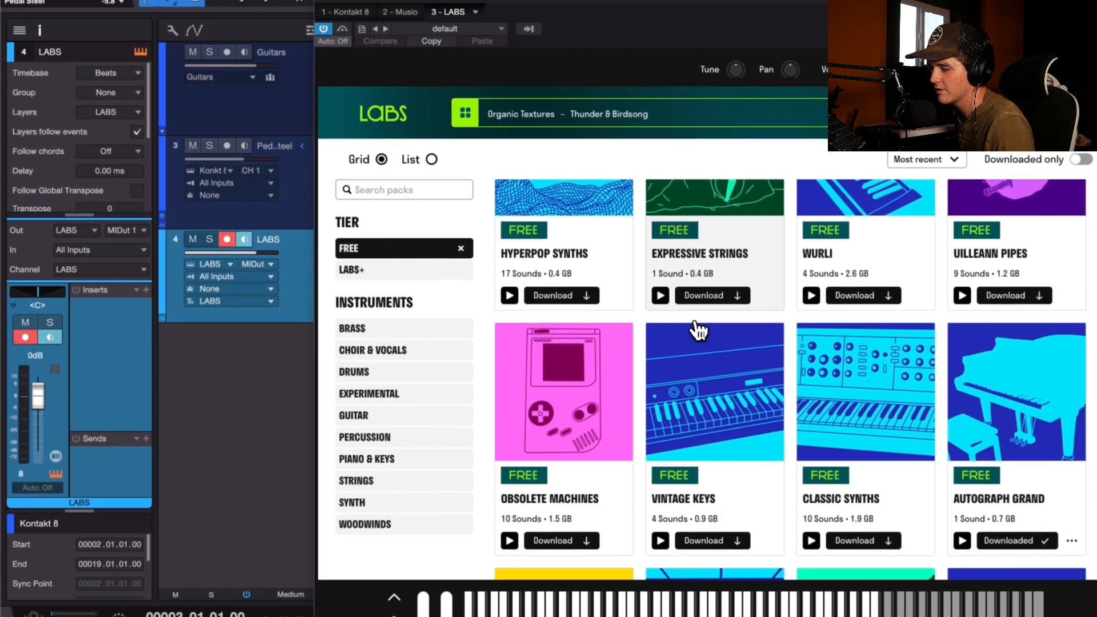
pyautogui.scroll(-7, 697, 328)
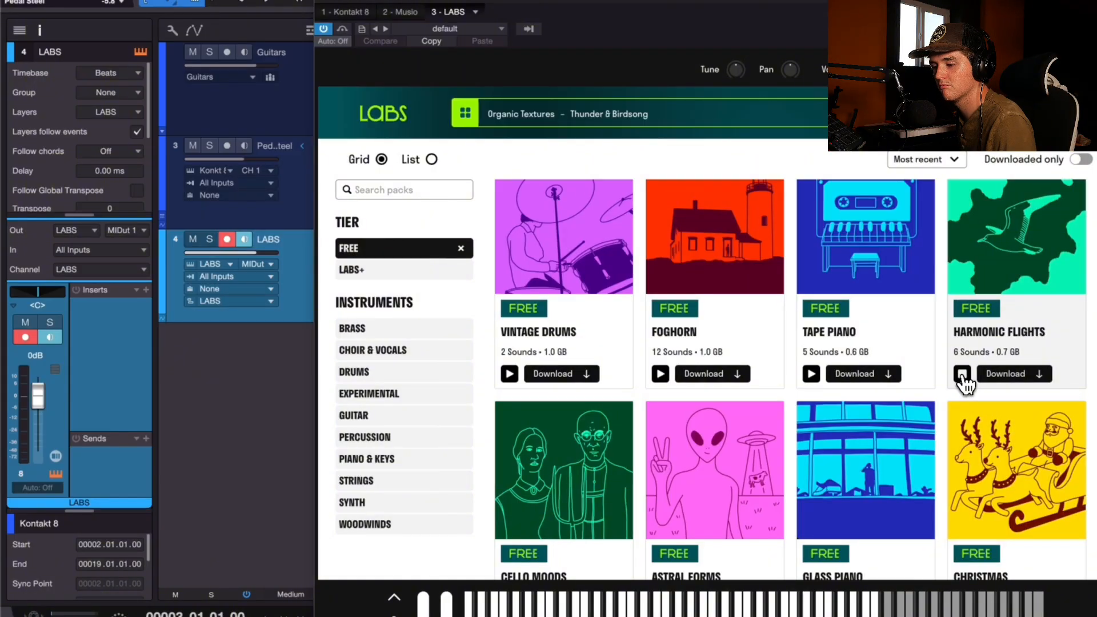
pyautogui.scroll(-3, 743, 386)
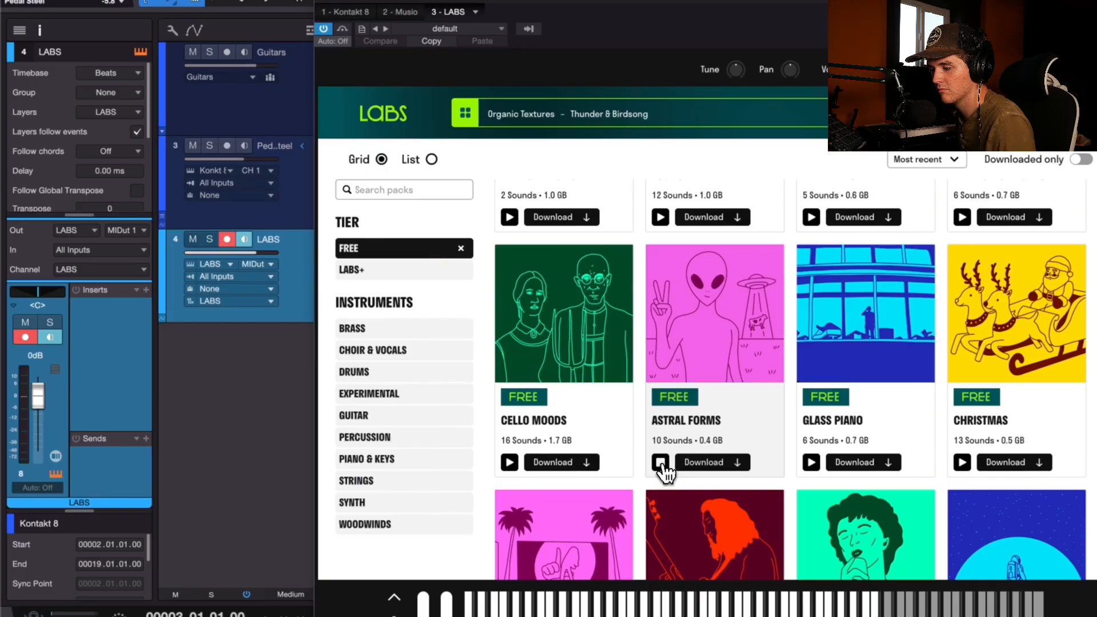
pyautogui.scroll(-4, 686, 375)
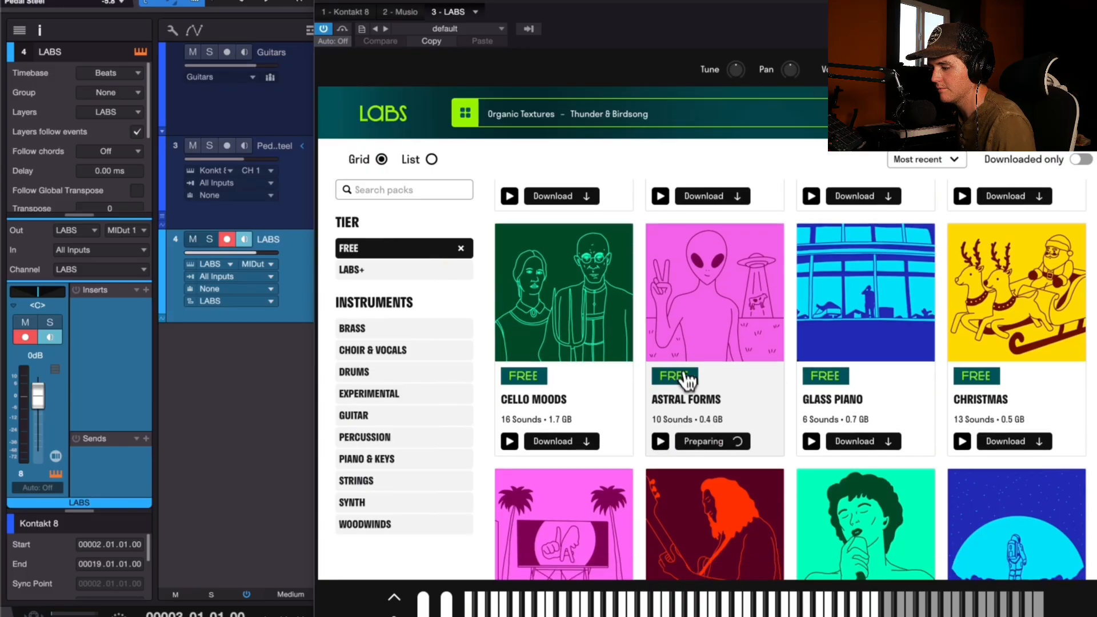
# Step: Load the Chorus Pad sound from the Astral Forms pack into LABS
pyautogui.scroll(-3, 682, 354)
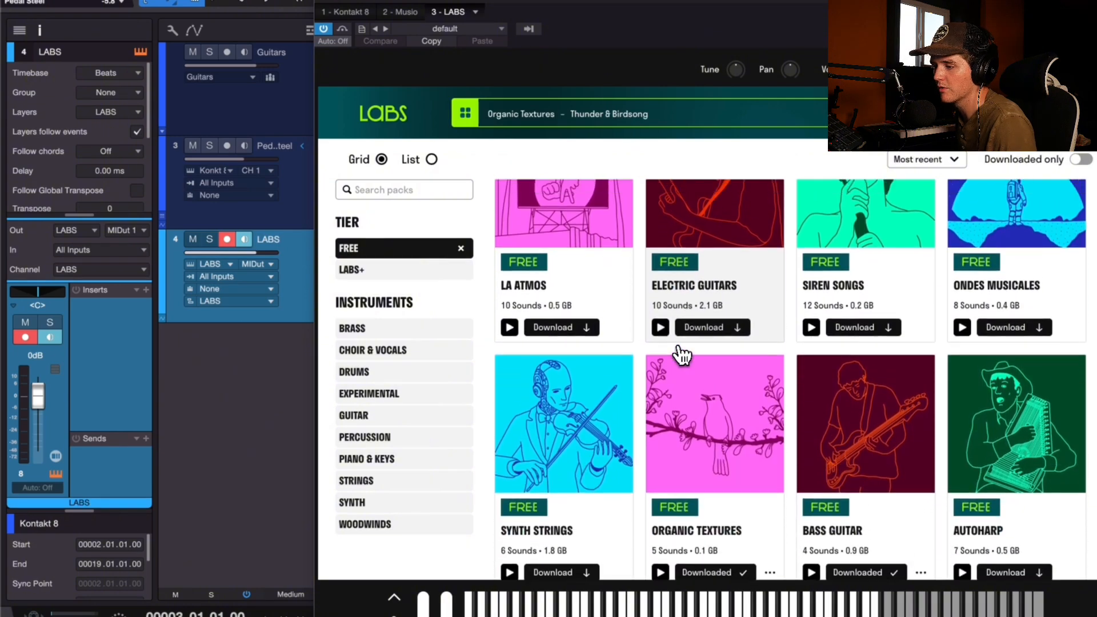
pyautogui.scroll(-1, 557, 340)
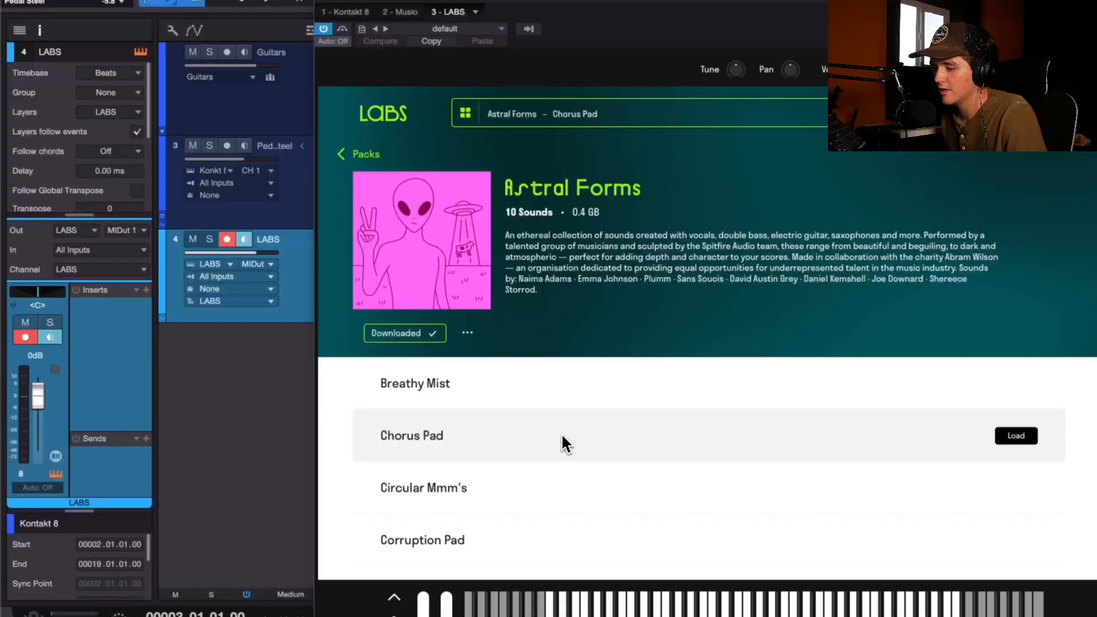
pyautogui.click(561, 439)
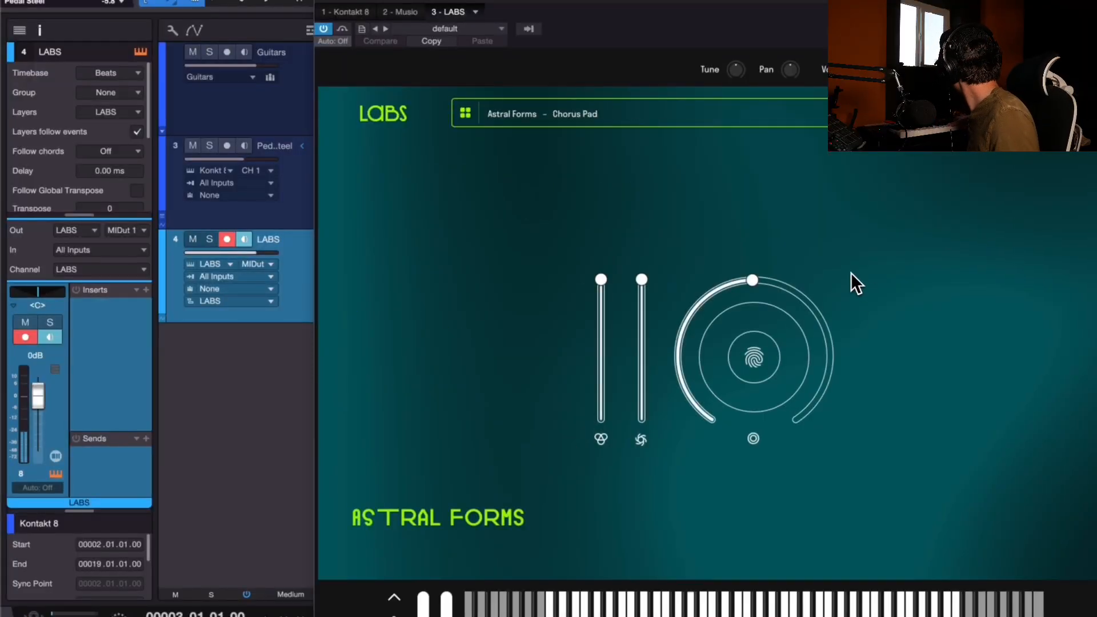
# Step: Adjust the release time of the Chorus Pad sound with the large LABS dial
pyautogui.moveTo(705, 284)
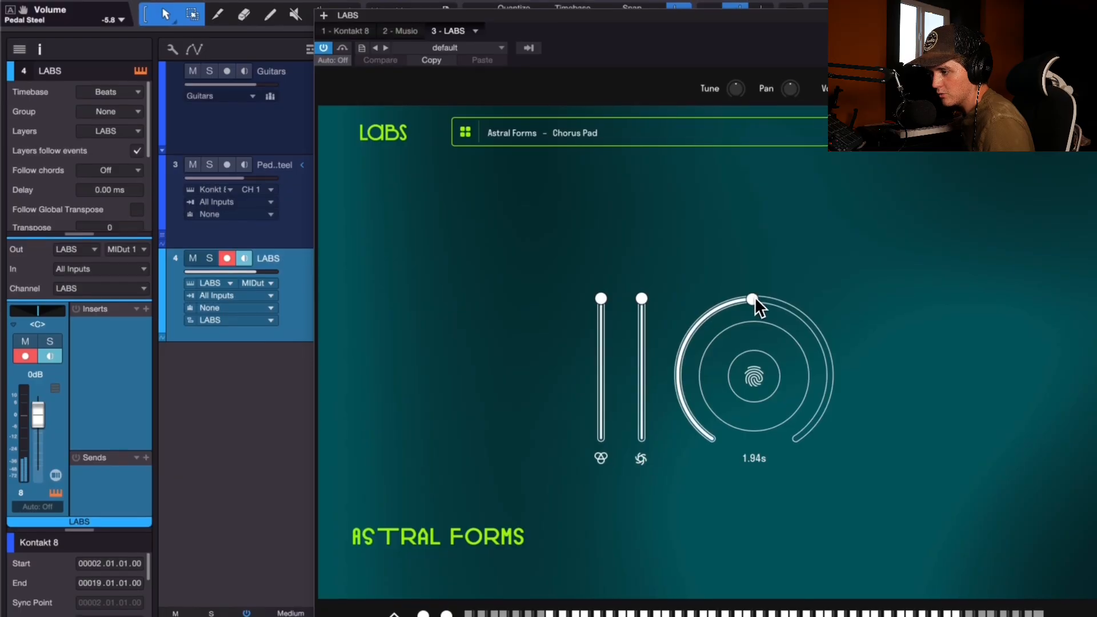
pyautogui.moveTo(755, 297); pyautogui.dragTo(841, 324)
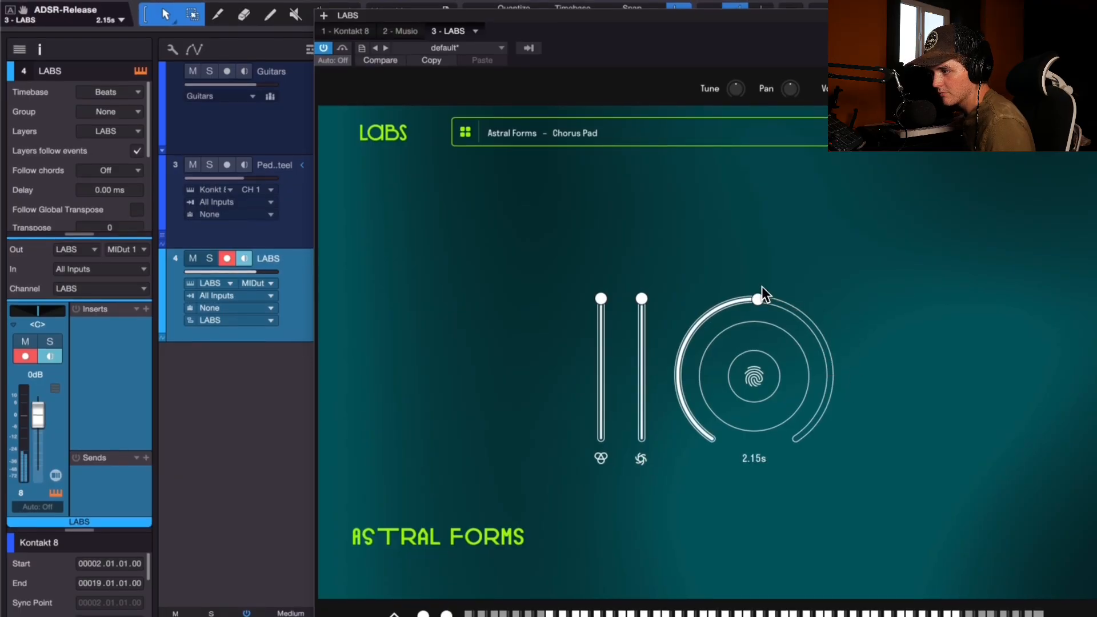
pyautogui.moveTo(762, 286); pyautogui.dragTo(692, 336)
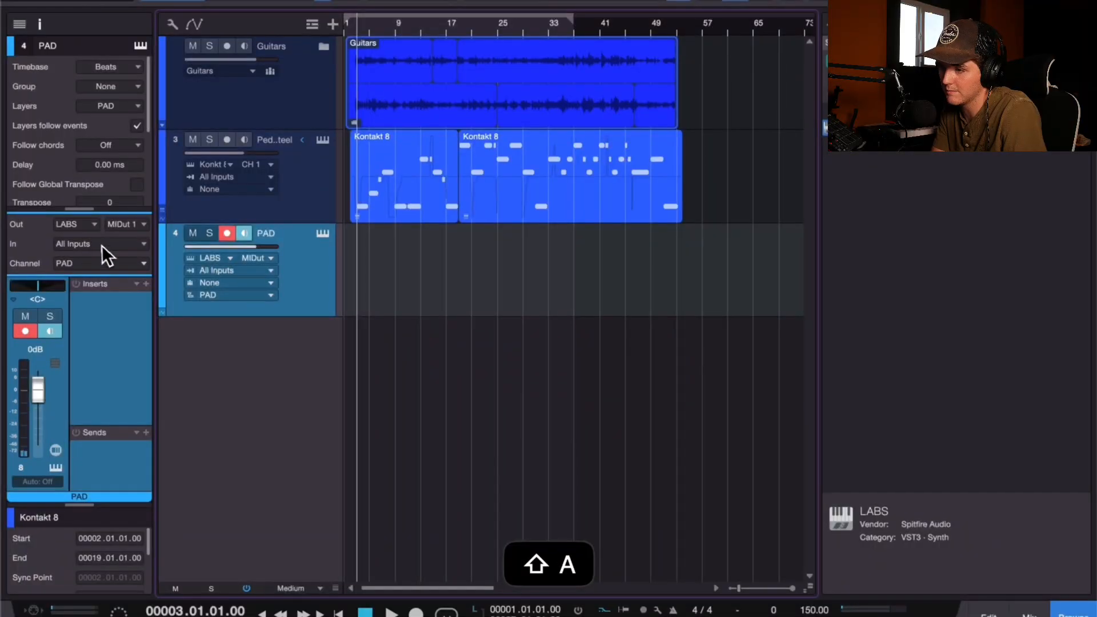
# Step: Add SpaceBlender as an insert effect on the PAD track
pyautogui.click(145, 284)
pyautogui.write('spac')
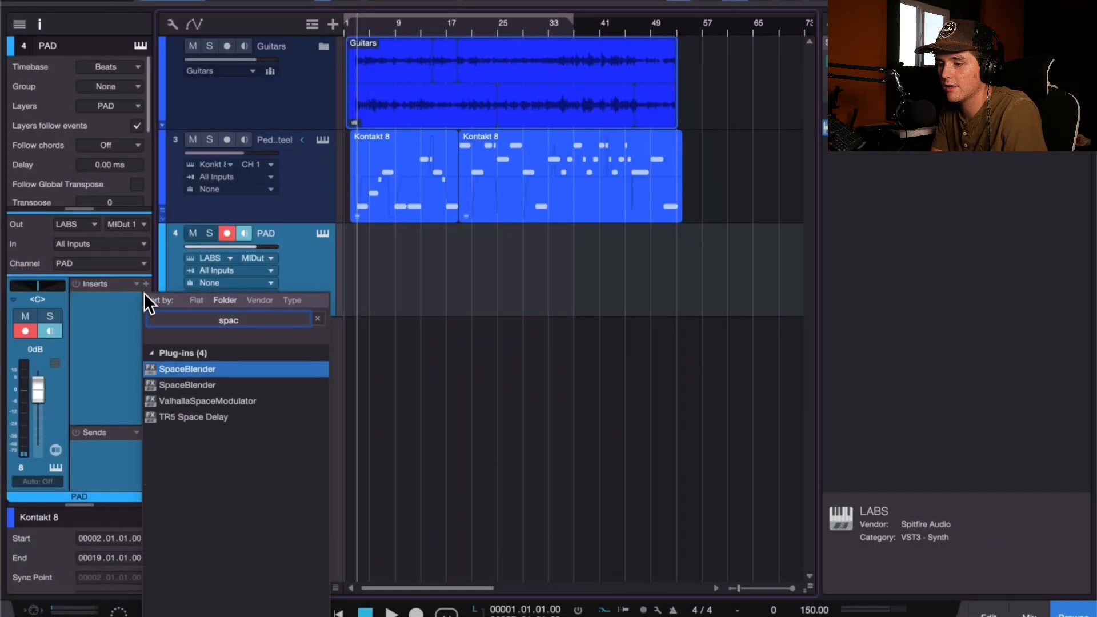
pyautogui.doubleClick(173, 374)
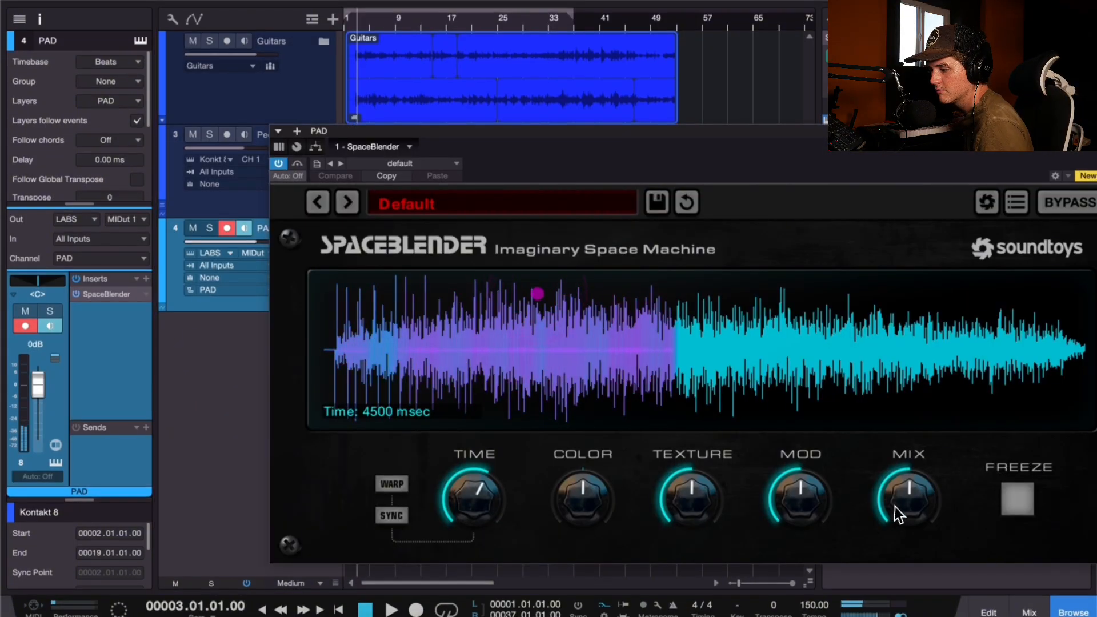
# Step: Raise SpaceBlender's Mix, set its Color to 54.0 %, and close the plug-in window
pyautogui.moveTo(895, 506); pyautogui.dragTo(893, 419)
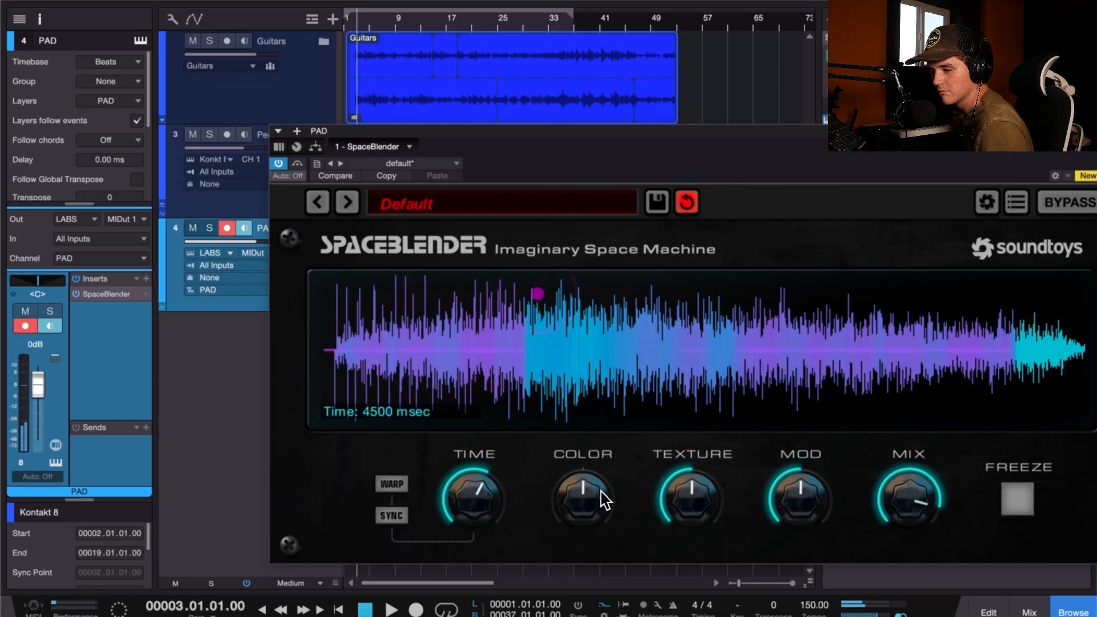
pyautogui.moveTo(605, 501); pyautogui.dragTo(600, 448)
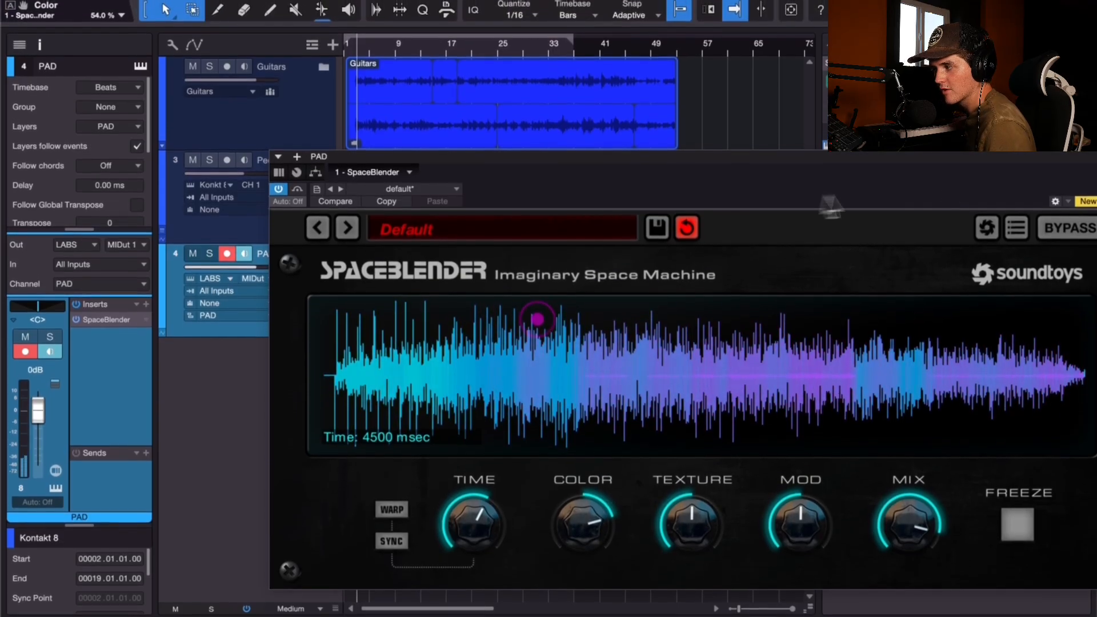
pyautogui.moveTo(1013, 162); pyautogui.dragTo(881, 139)
pyautogui.click(1002, 132)
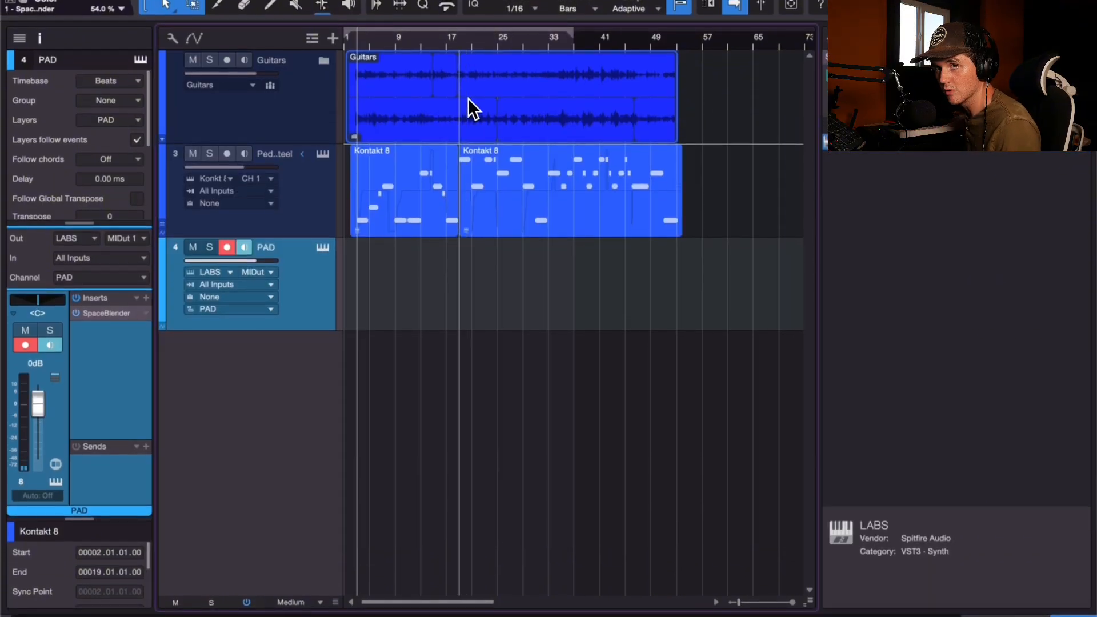
# Step: Record a sustained pad part on the PAD track from bar 3 to bar 53 and stop the recording
pyautogui.click(417, 604)
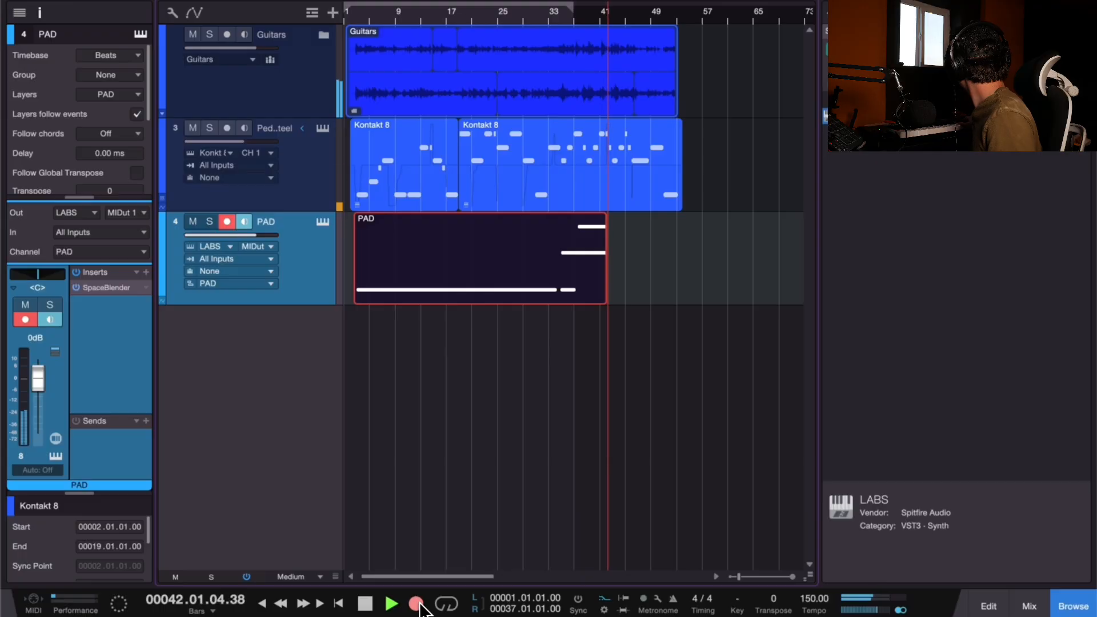
pyautogui.press('space')
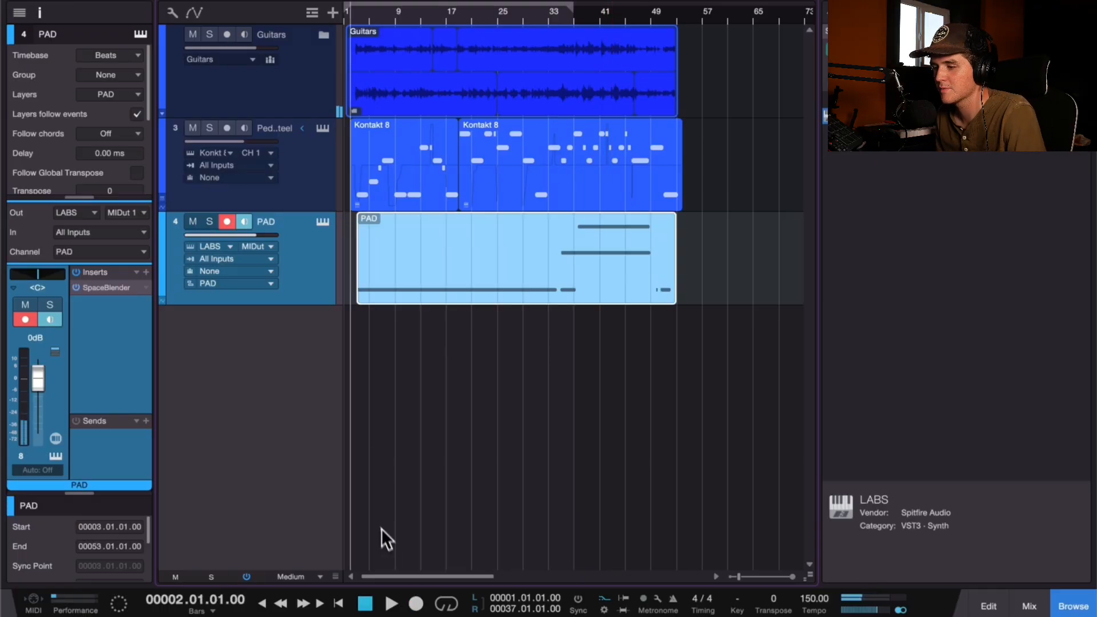
# Step: Solo the PAD track and play the recorded part from around bar 38
pyautogui.click(591, 14)
pyautogui.click(210, 221)
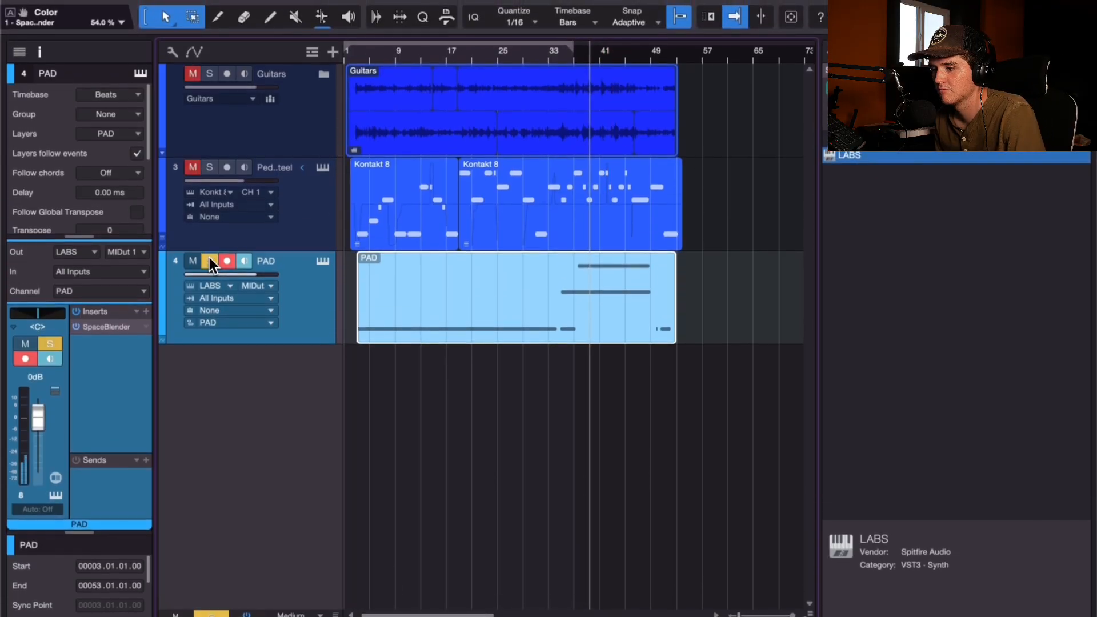
pyautogui.press('space')
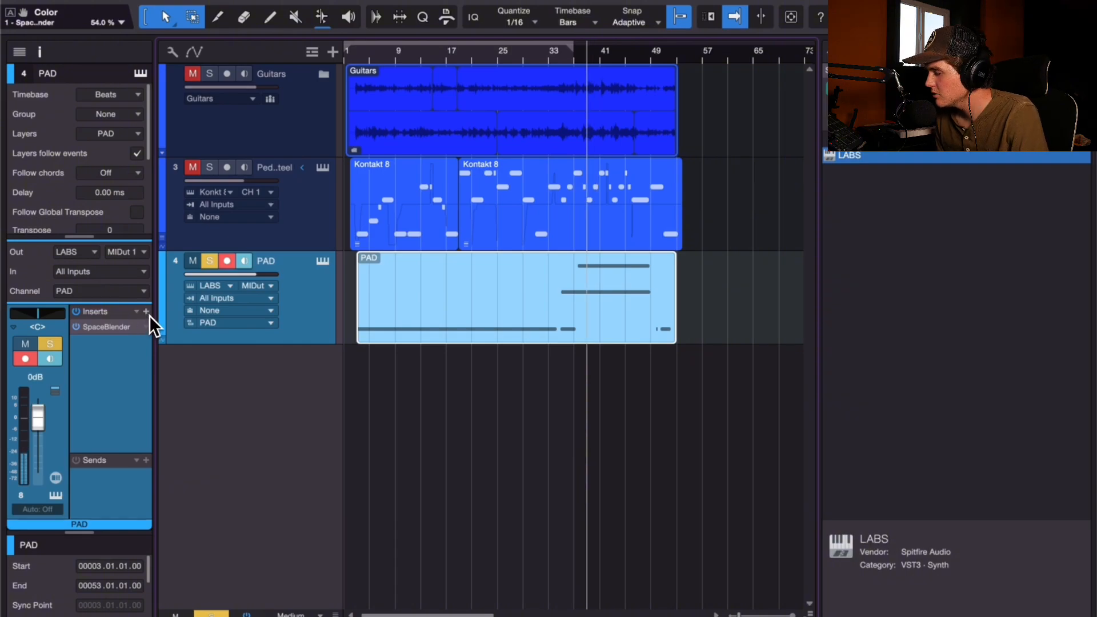
# Step: Add RC-20 Retro Color as a second insert effect on the PAD track
pyautogui.click(148, 313)
pyautogui.write('re')
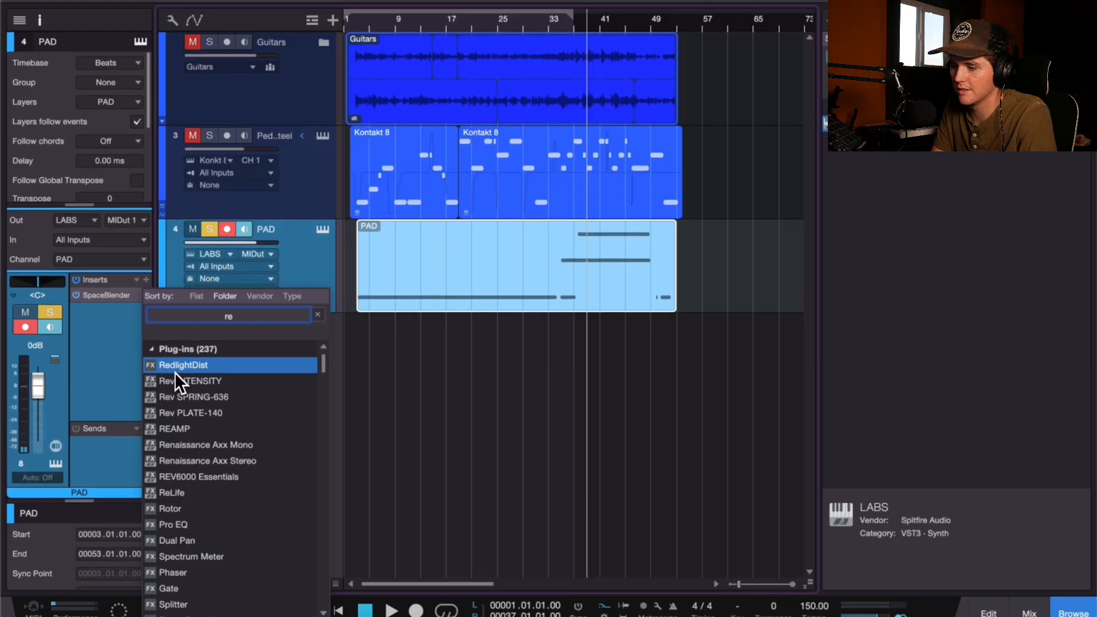
pyautogui.press('BackSpace')
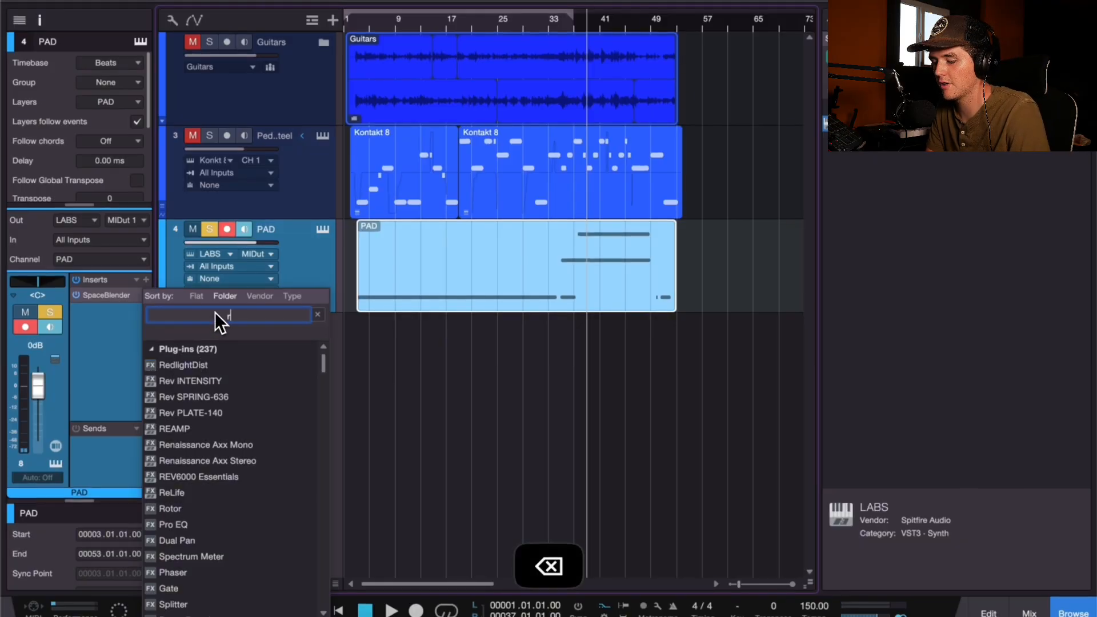
pyautogui.write('c-20')
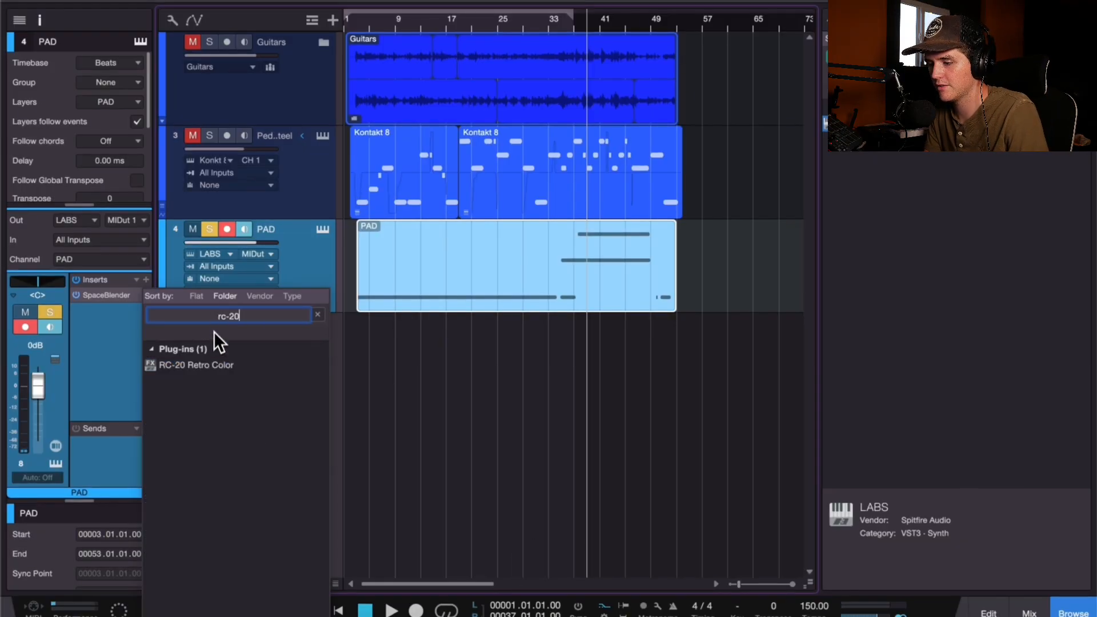
pyautogui.doubleClick(211, 363)
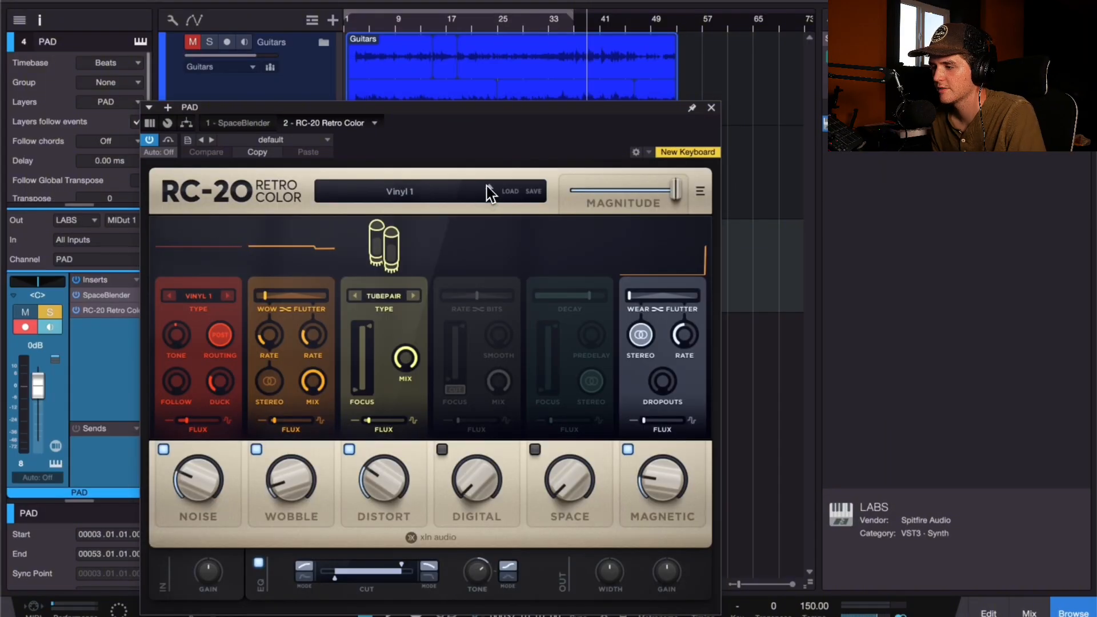
# Step: Browse through RC-20's presets and load Strange Space
pyautogui.click(488, 187)
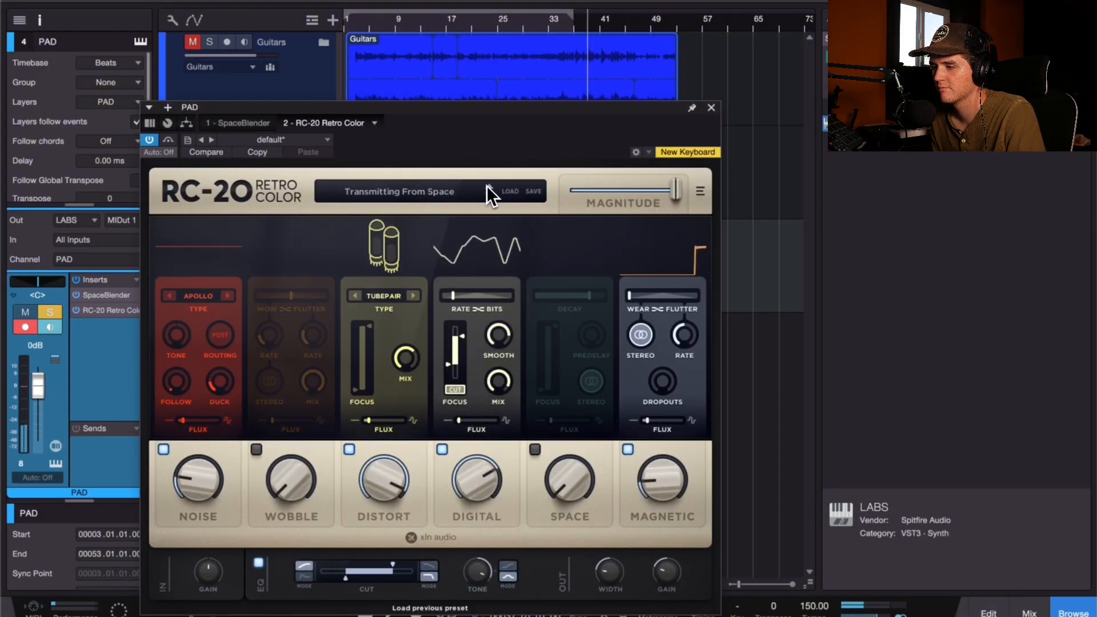
pyautogui.click(489, 187)
pyautogui.click(489, 188)
pyautogui.click(489, 188)
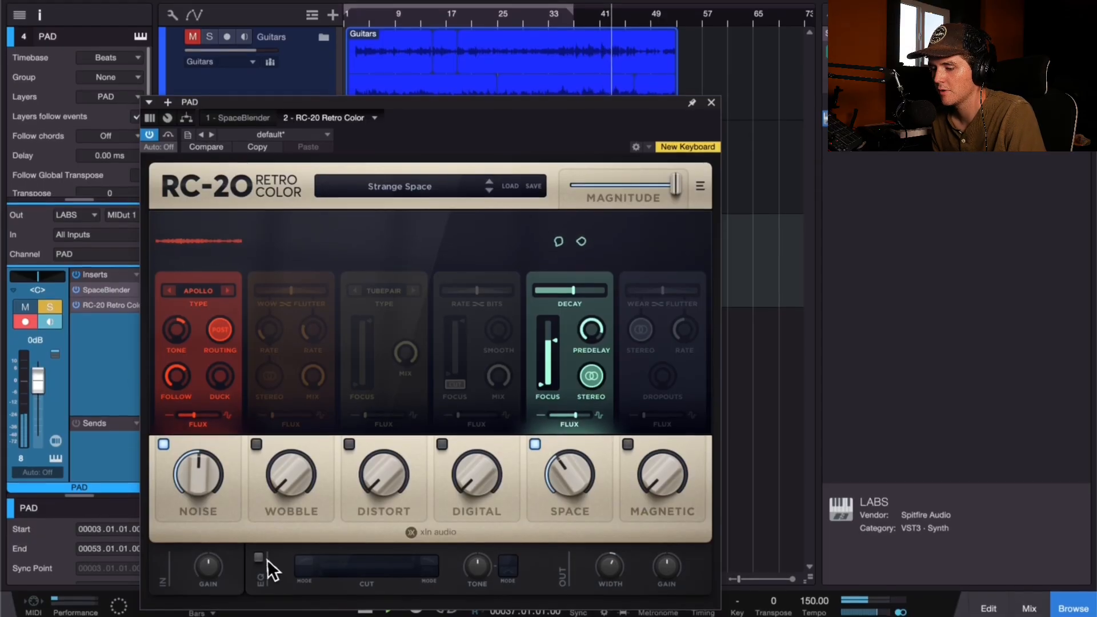
# Step: Enable RC-20's EQ, switch the high-cut mode with the cutoff below 900 Hz, and reduce Space to 33 %
pyautogui.click(259, 563)
pyautogui.moveTo(403, 557)
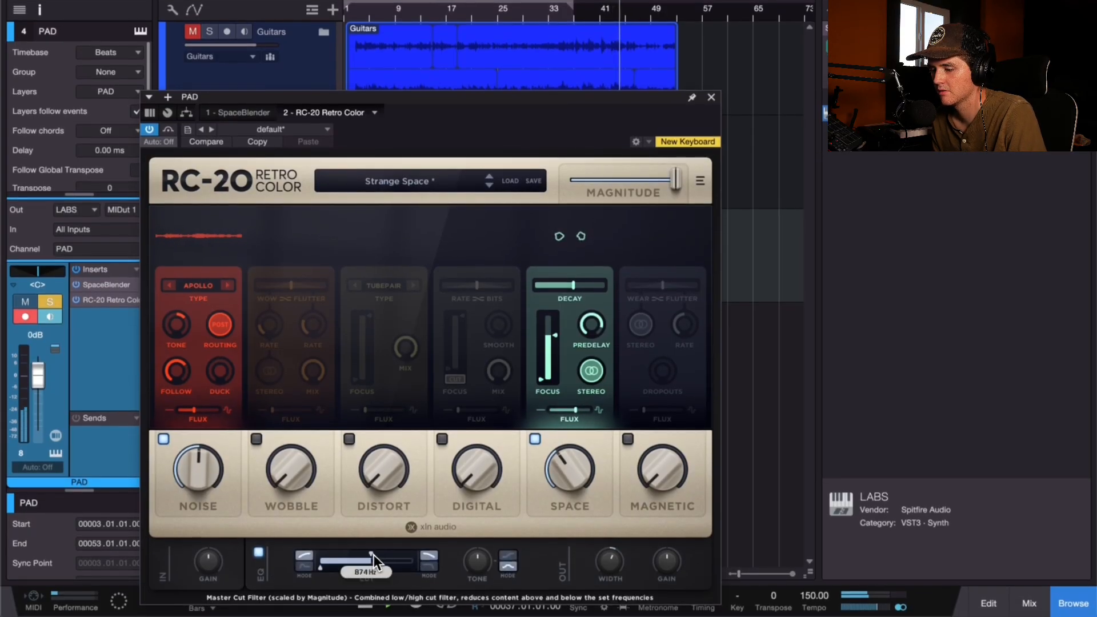
pyautogui.moveTo(374, 554); pyautogui.dragTo(364, 554)
pyautogui.click(425, 567)
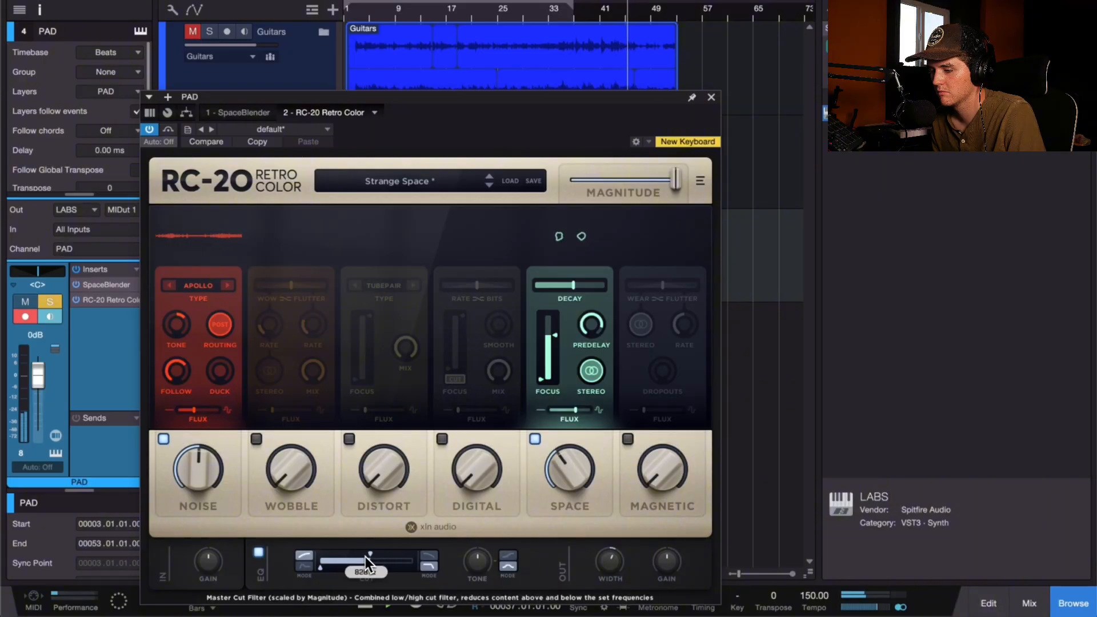
pyautogui.moveTo(565, 483)
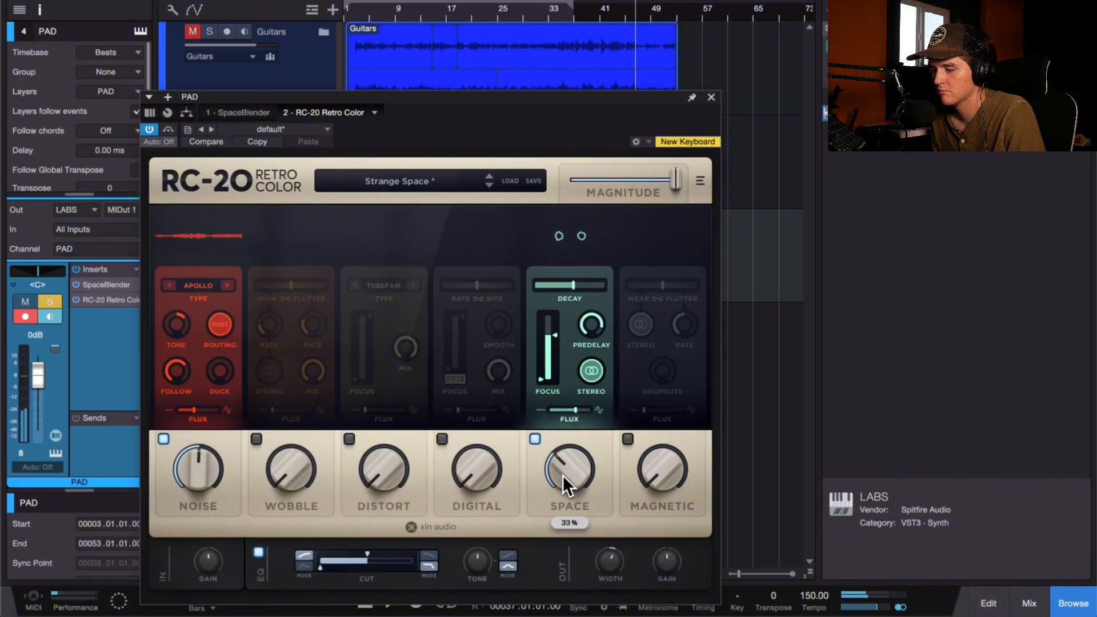
# Step: Swap the Noise module for Wobble with Stereo on, Wow 83 %, Flutter 100 %, Flux 100 %, and a slightly raised amount
pyautogui.click(164, 439)
pyautogui.click(256, 439)
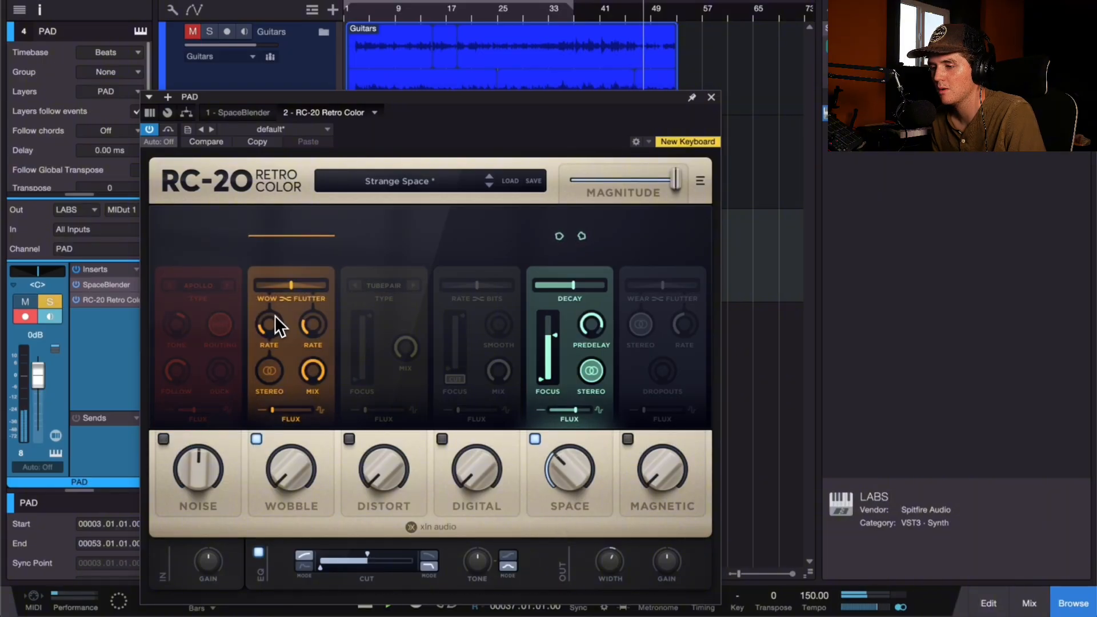
pyautogui.moveTo(270, 327)
pyautogui.click(269, 372)
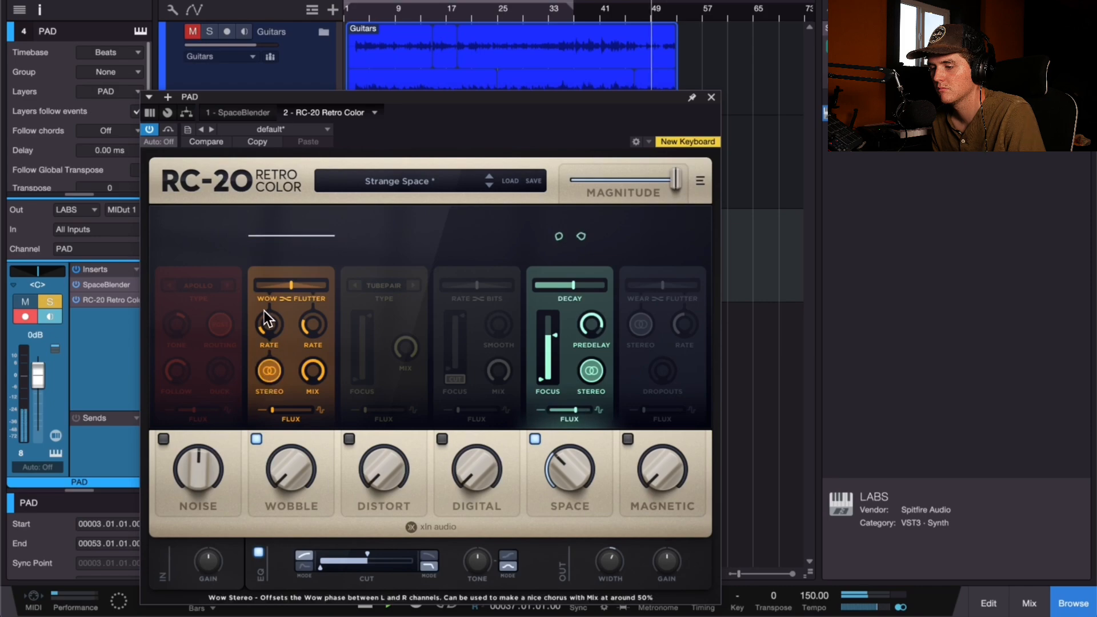
pyautogui.moveTo(291, 287); pyautogui.dragTo(297, 288)
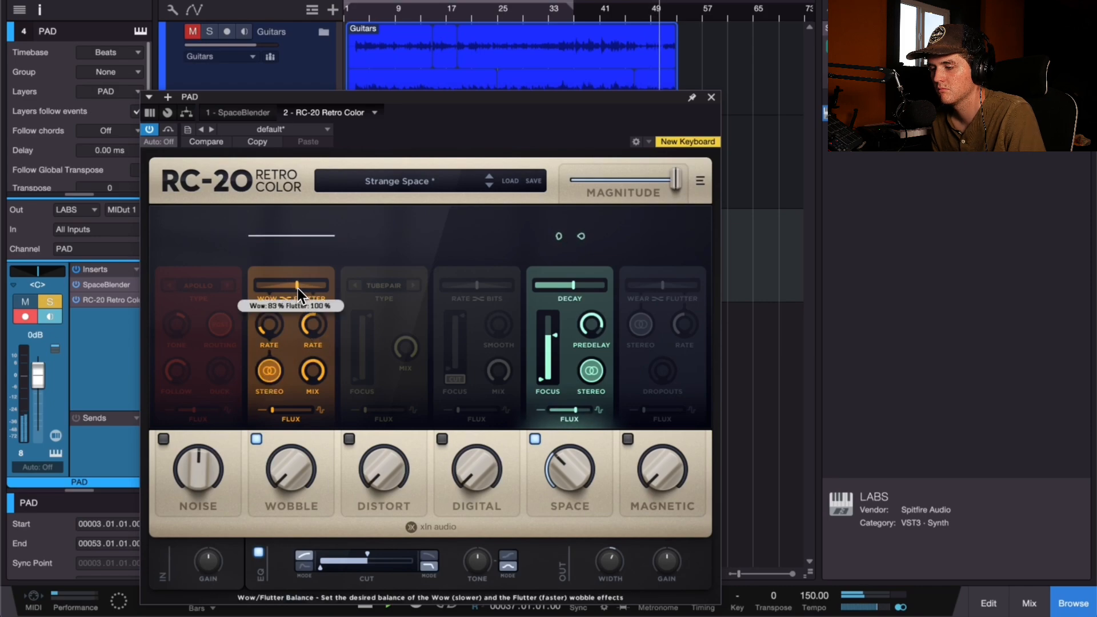
pyautogui.click(279, 412)
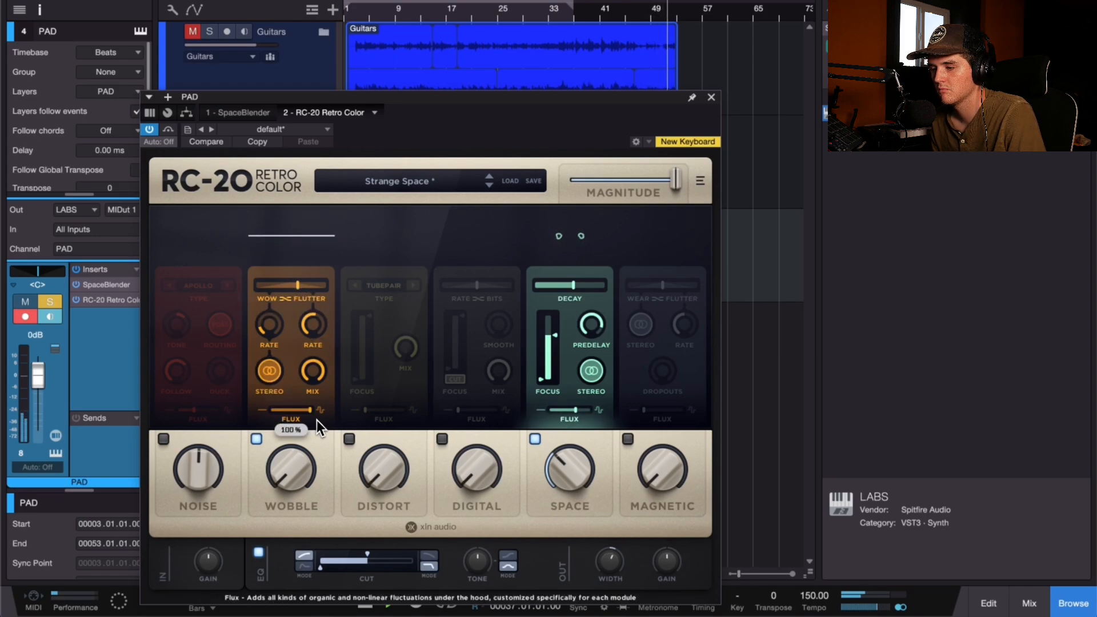
pyautogui.moveTo(298, 460)
pyautogui.mouseDown()
pyautogui.moveTo(292, 424)
pyautogui.moveTo(302, 466)
pyautogui.mouseUp()
# Step: Enable the Digital module with a slightly raised Flux and an amount of about 19 %, and reduce Wobble's Flux
pyautogui.click(440, 441)
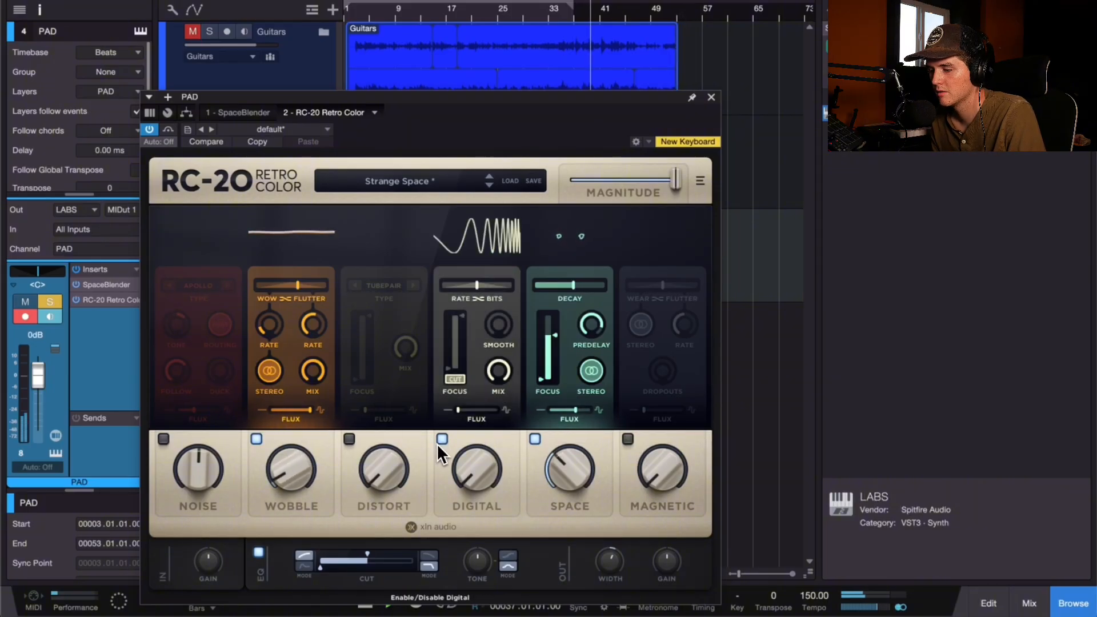
pyautogui.moveTo(462, 414)
pyautogui.mouseDown()
pyautogui.moveTo(485, 416)
pyautogui.moveTo(466, 422)
pyautogui.mouseUp()
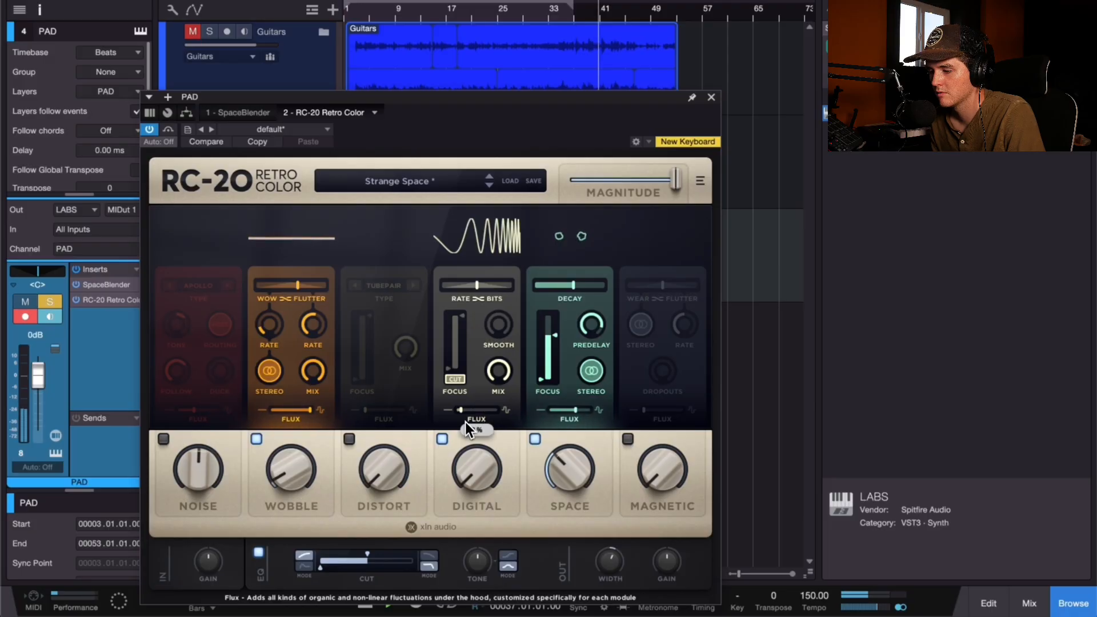
pyautogui.moveTo(464, 483); pyautogui.dragTo(448, 410)
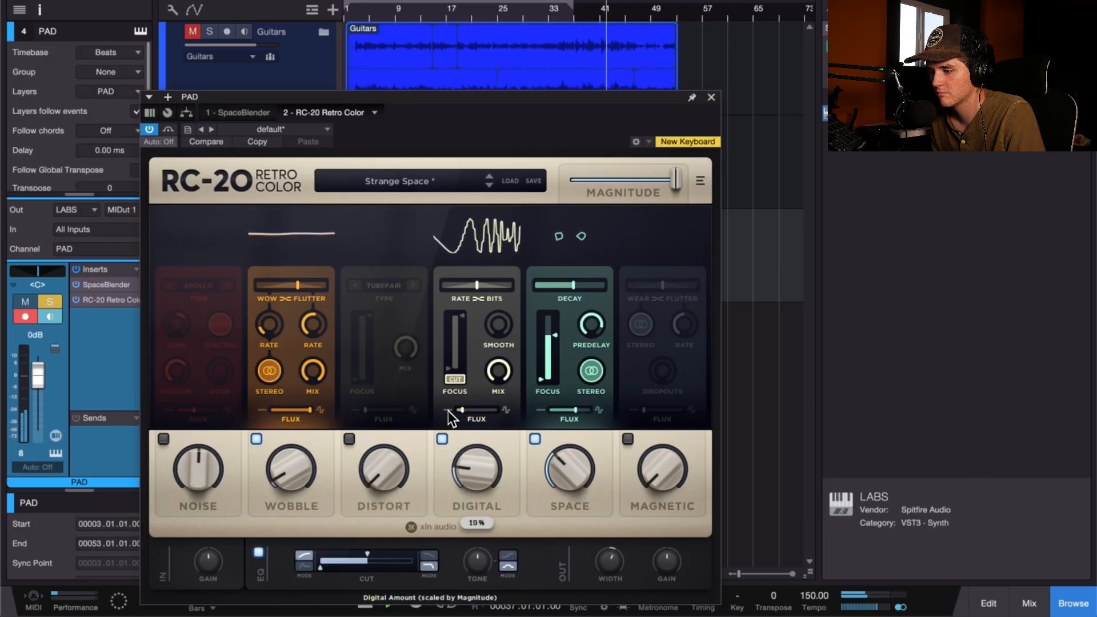
pyautogui.moveTo(309, 411); pyautogui.dragTo(288, 415)
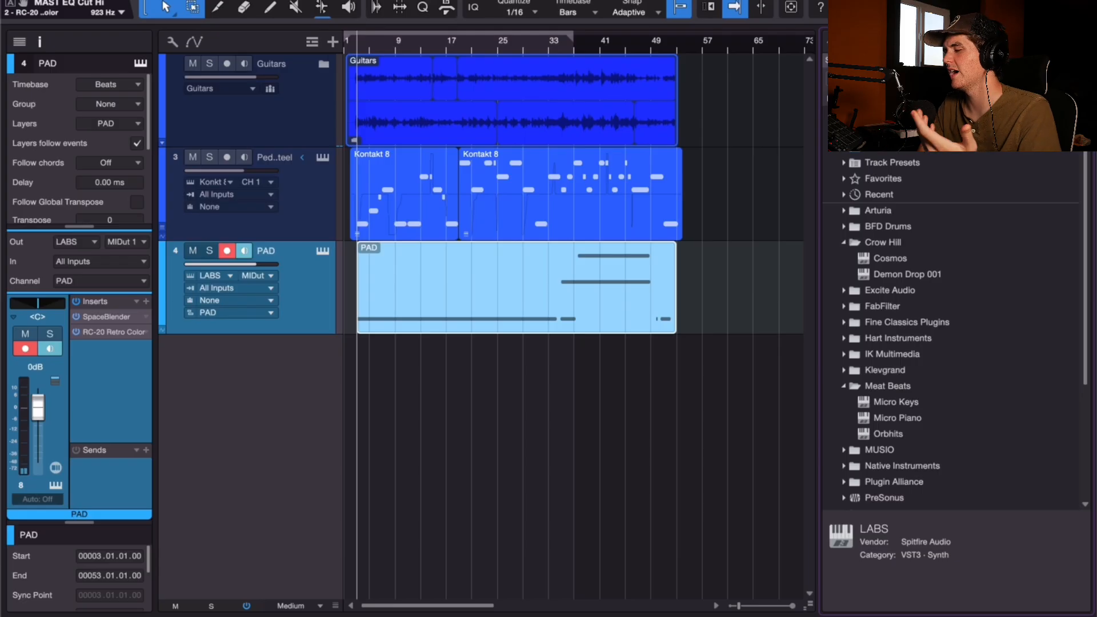
# Step: Find the MUSIO instrument in the browser and add it to the arrangement as a new instrument track
pyautogui.press('k')
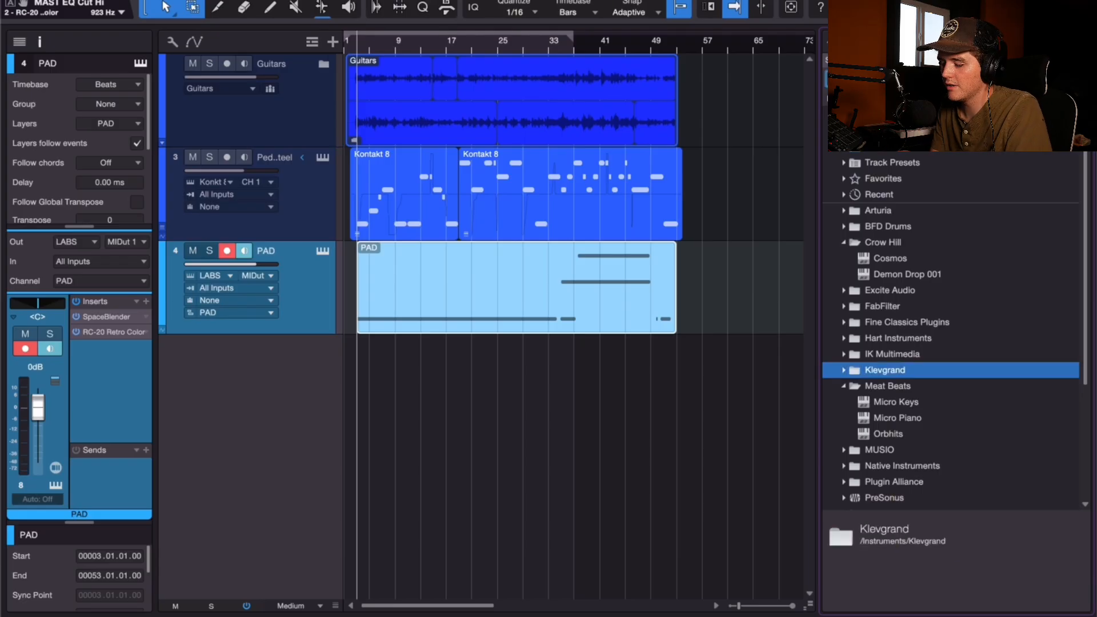
pyautogui.scroll(1, 951, 331)
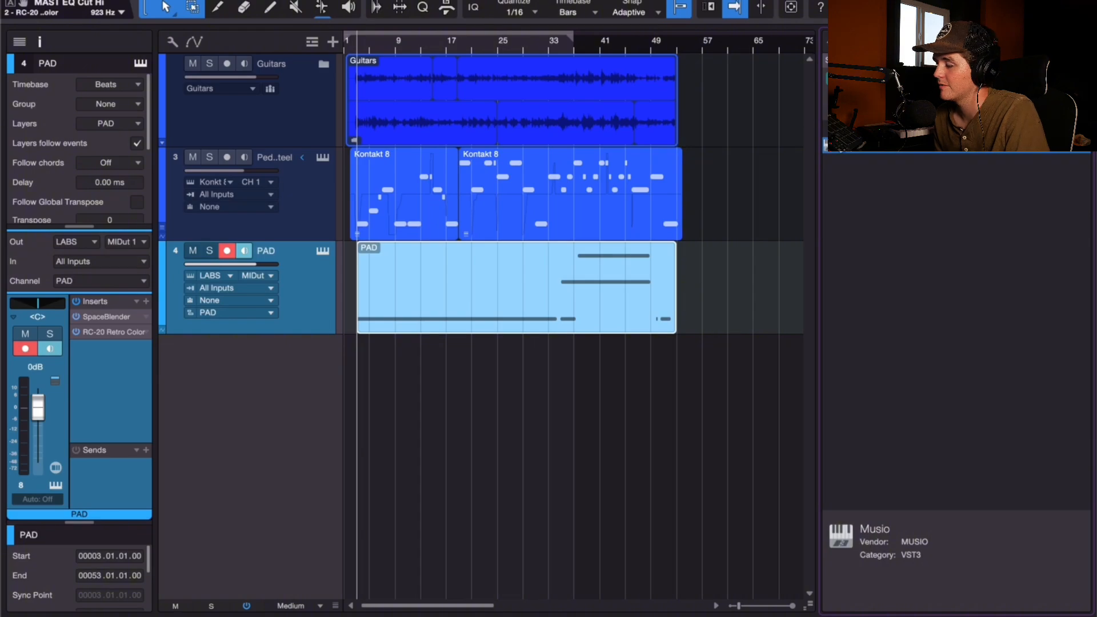
pyautogui.moveTo(858, 160); pyautogui.dragTo(541, 351)
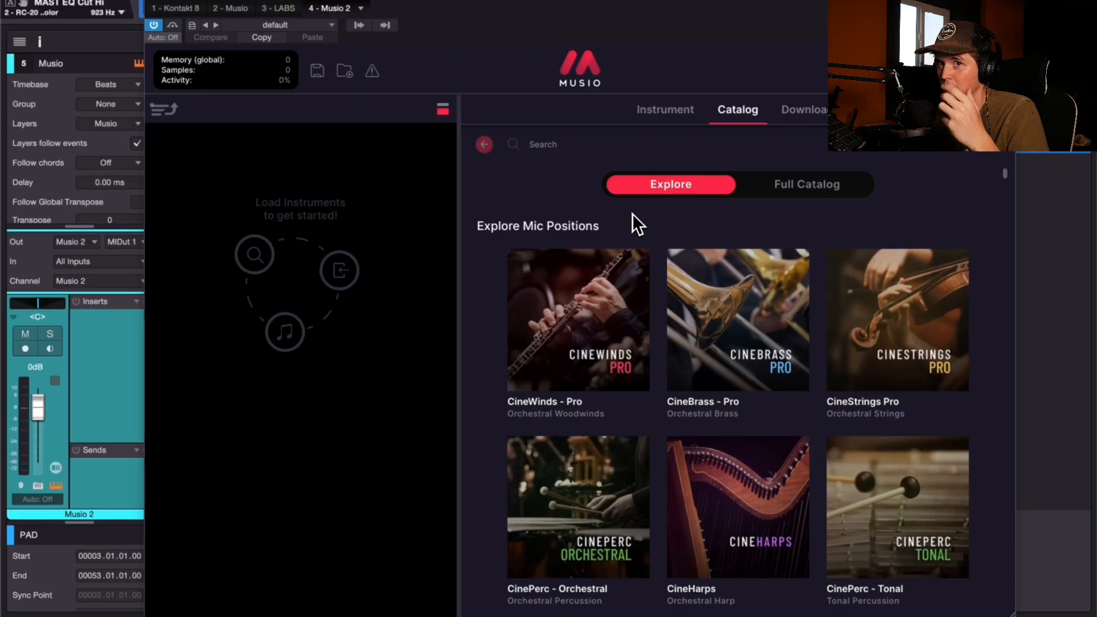
# Step: Look through Musio's catalog and load the Piano in Blue instrument
pyautogui.scroll(-15, 632, 214)
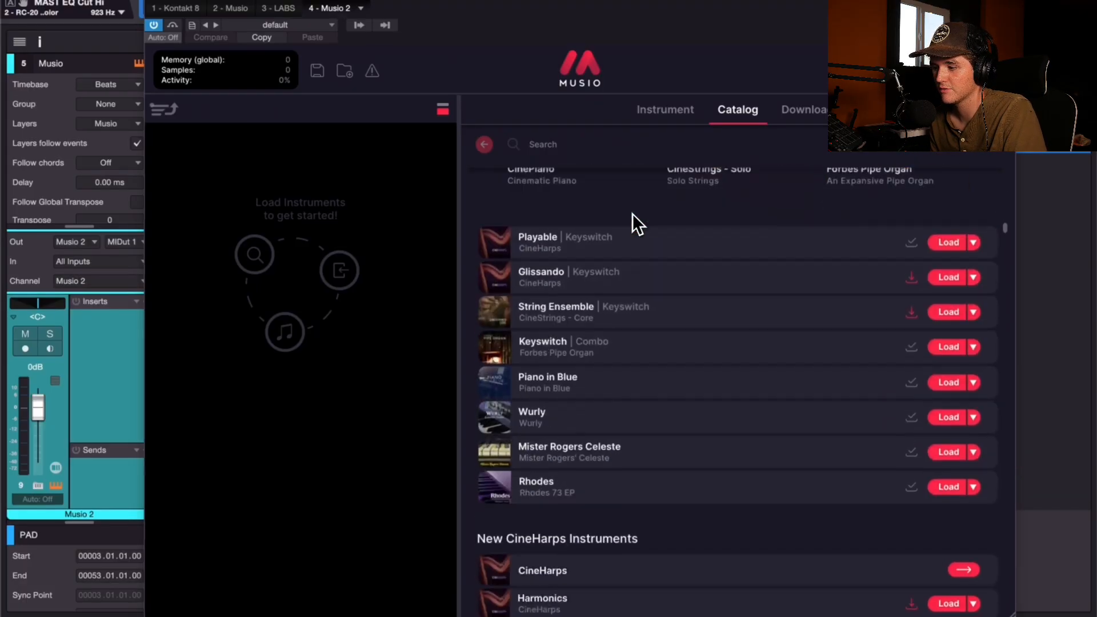
pyautogui.scroll(-20, 632, 214)
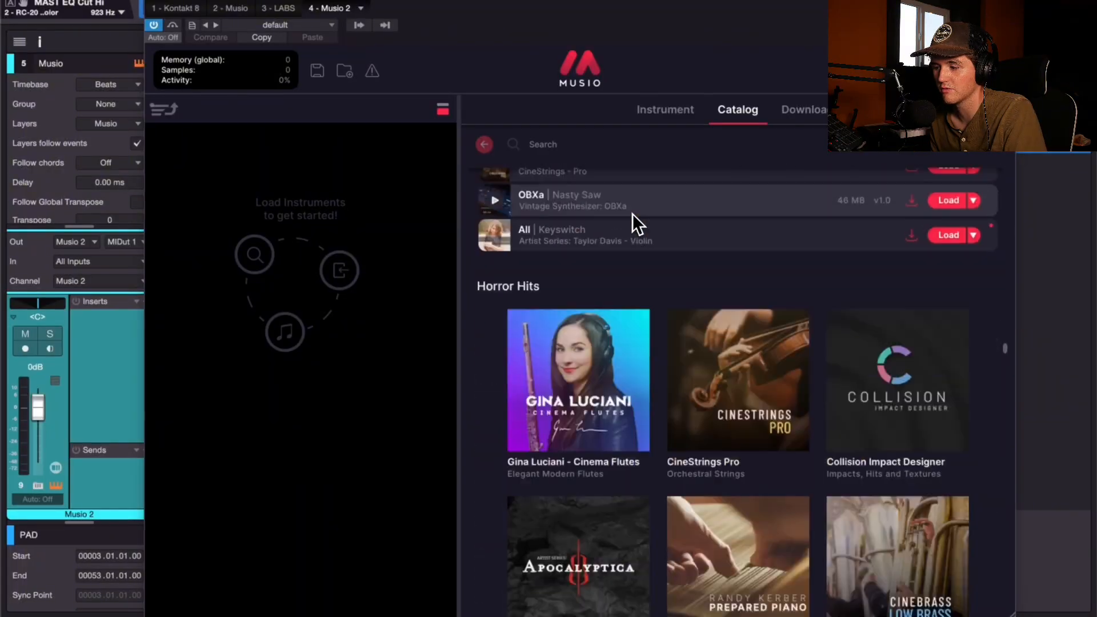
pyautogui.scroll(-20, 632, 214)
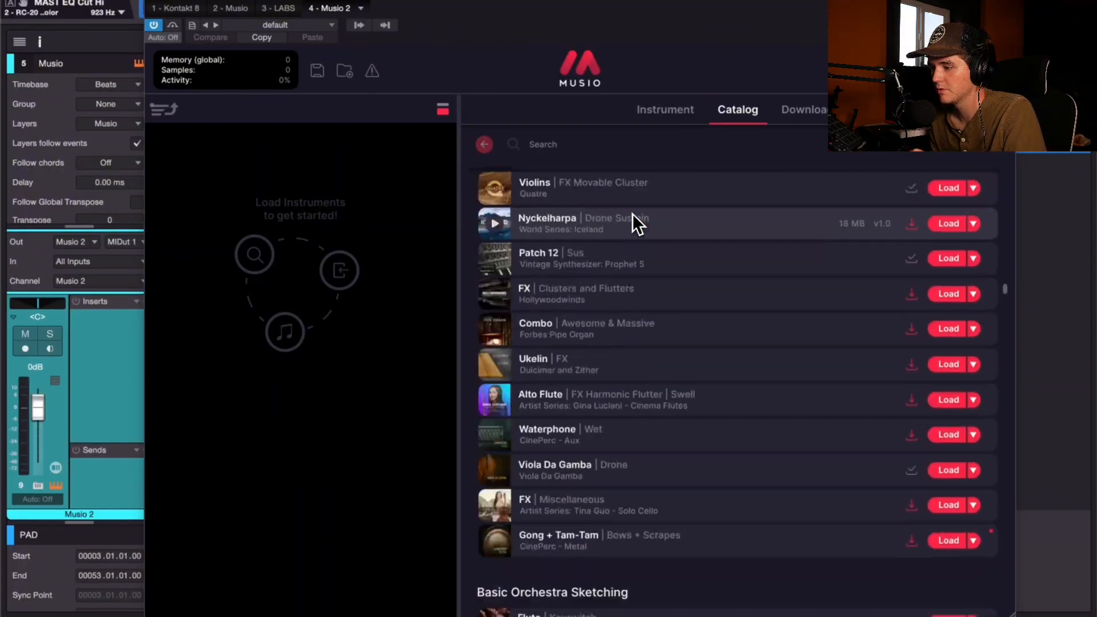
pyautogui.scroll(-20, 633, 215)
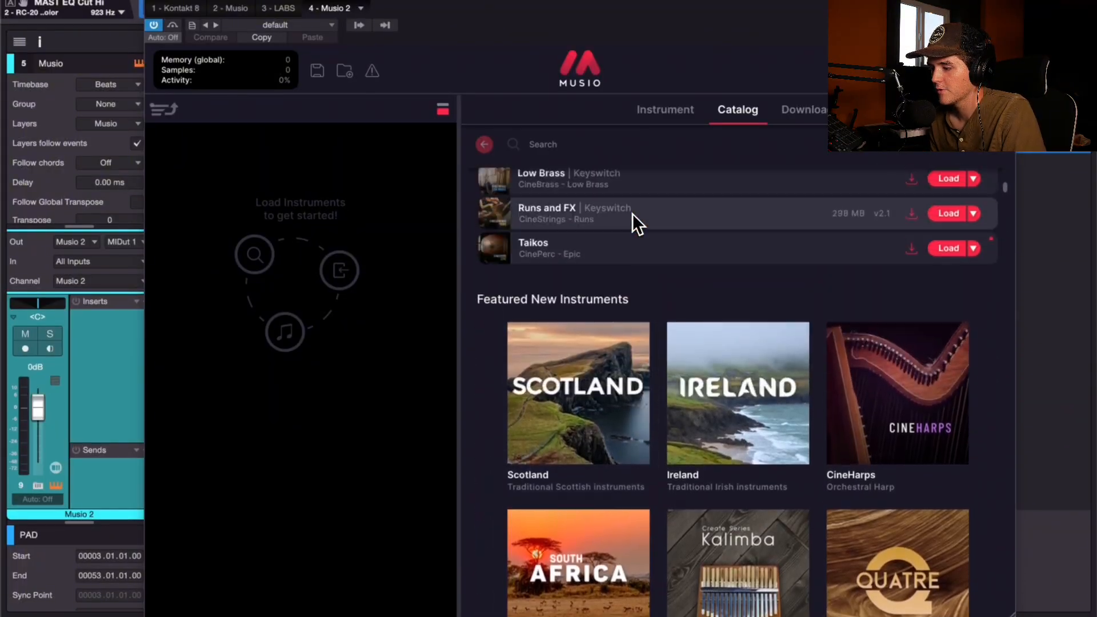
pyautogui.scroll(10, 632, 214)
pyautogui.scroll(-8, 691, 269)
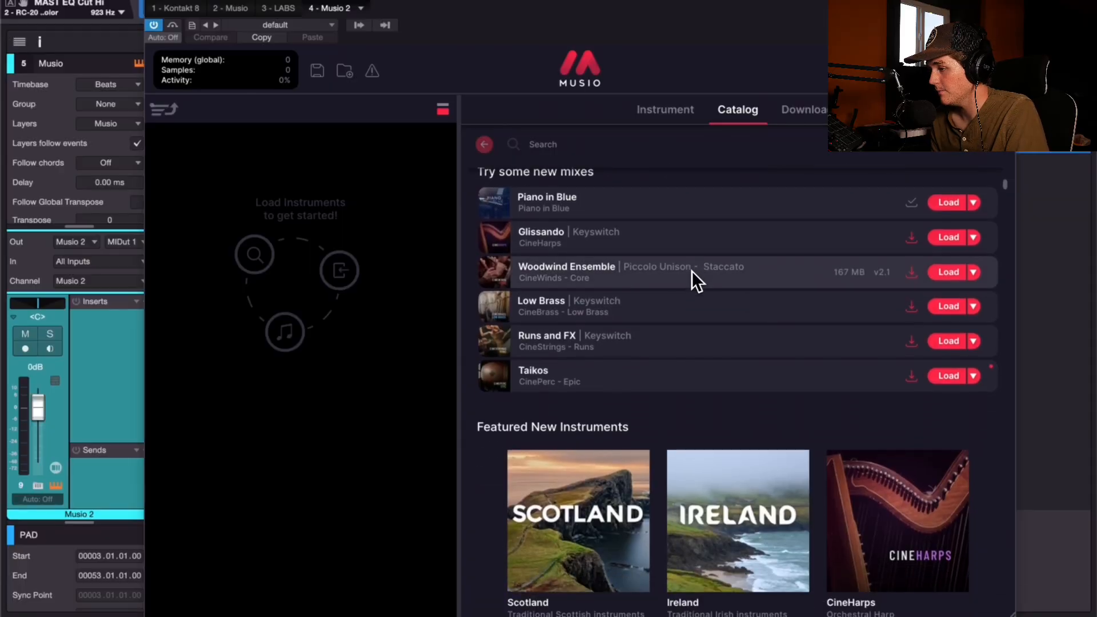
pyautogui.click(948, 202)
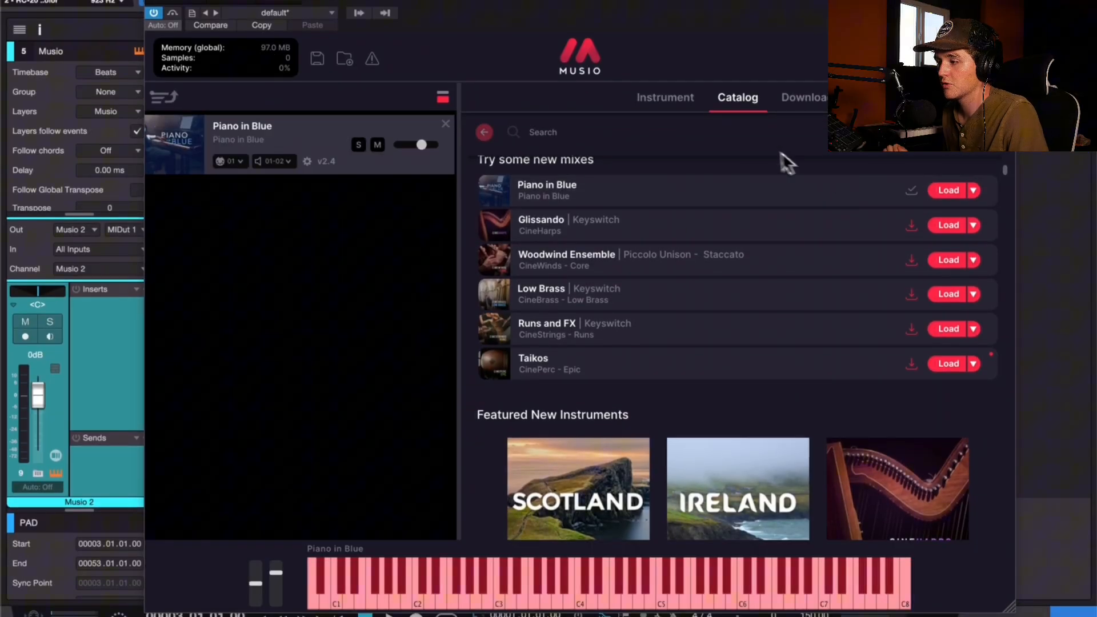
# Step: Open the Piano in Blue instrument settings and enable its Room and Surround microphones in the mix
pyautogui.click(678, 108)
pyautogui.scroll(-6, 673, 223)
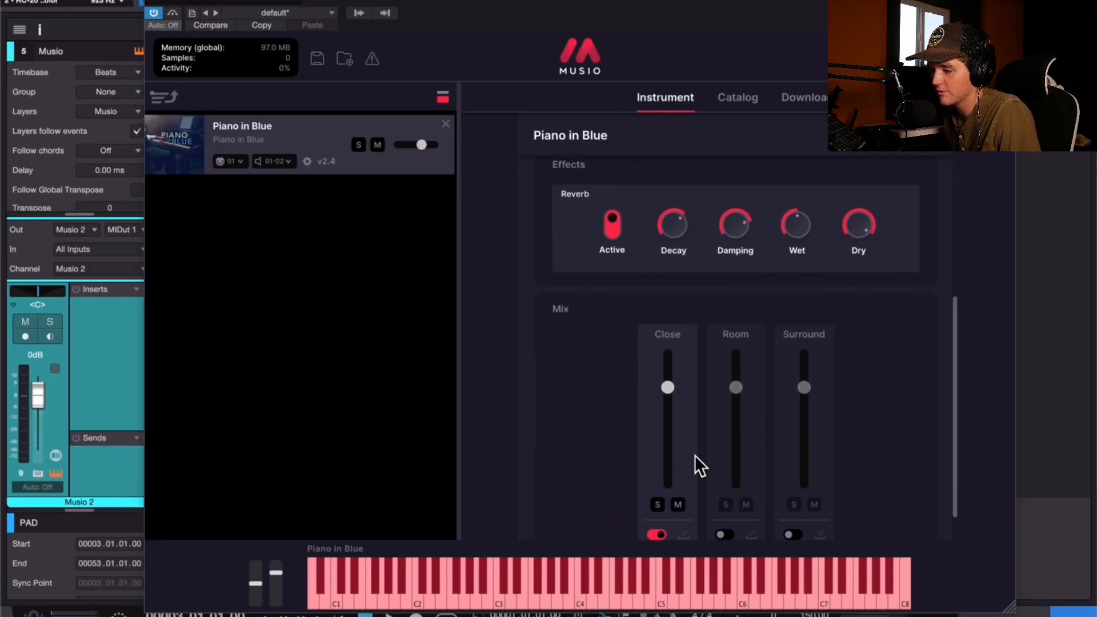
pyautogui.scroll(-1, 695, 456)
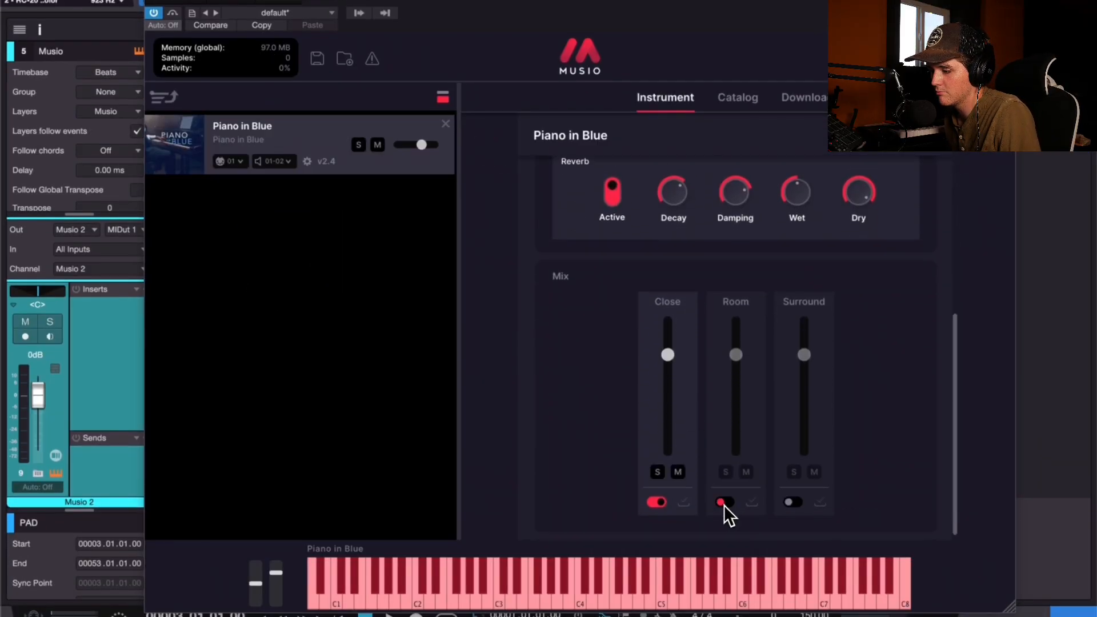
pyautogui.click(791, 506)
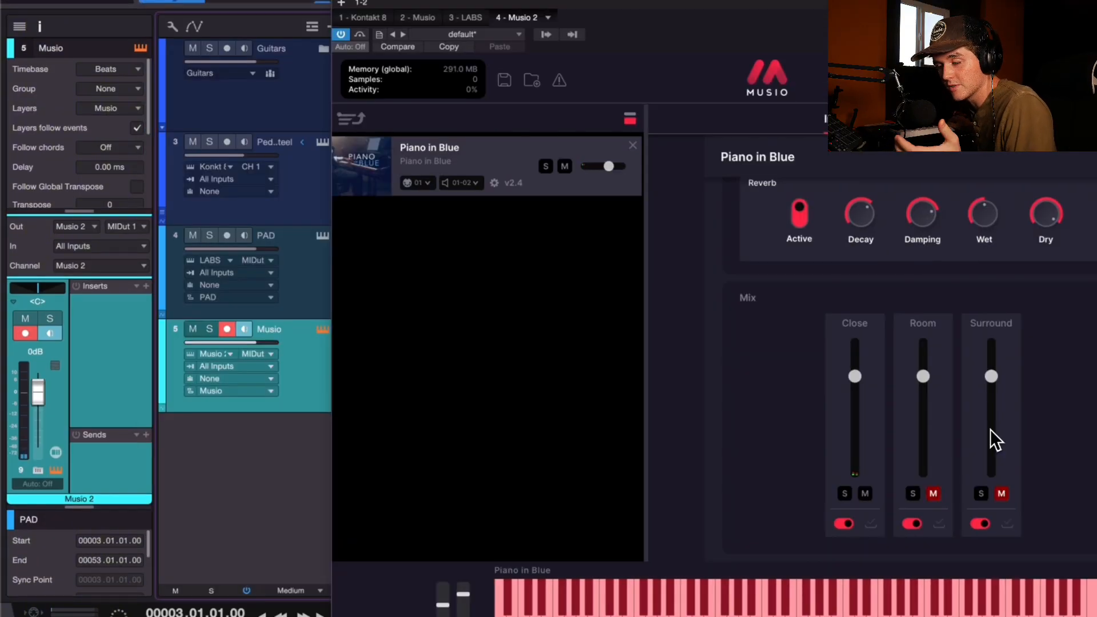
# Step: Audition Piano in Blue's Close, Room, and Surround microphones by toggling and soloing them in turn
pyautogui.click(844, 523)
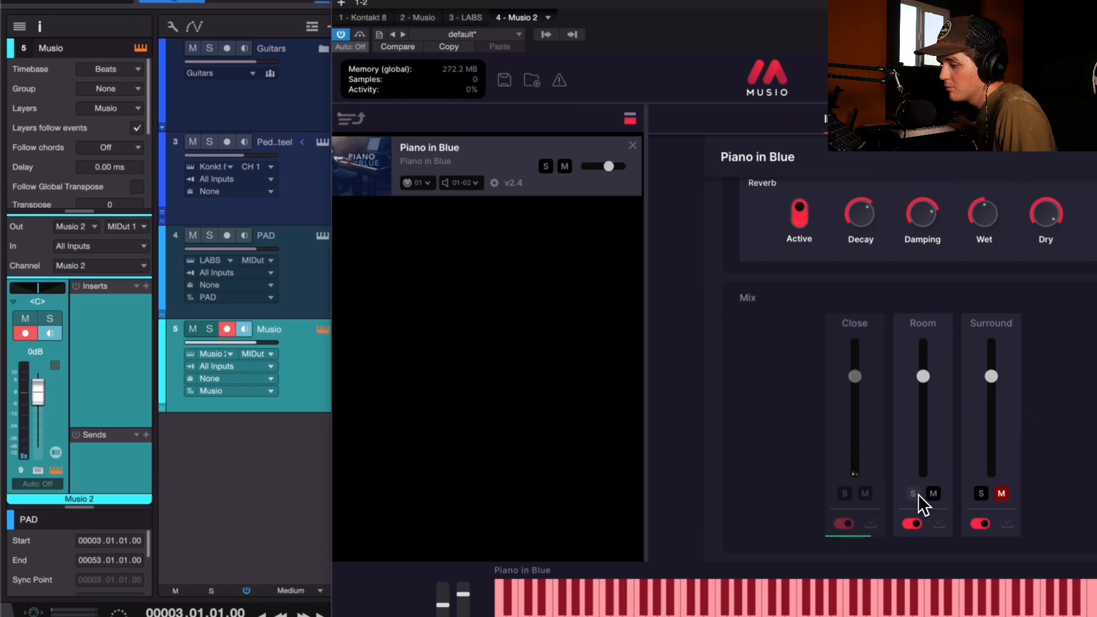
pyautogui.click(909, 522)
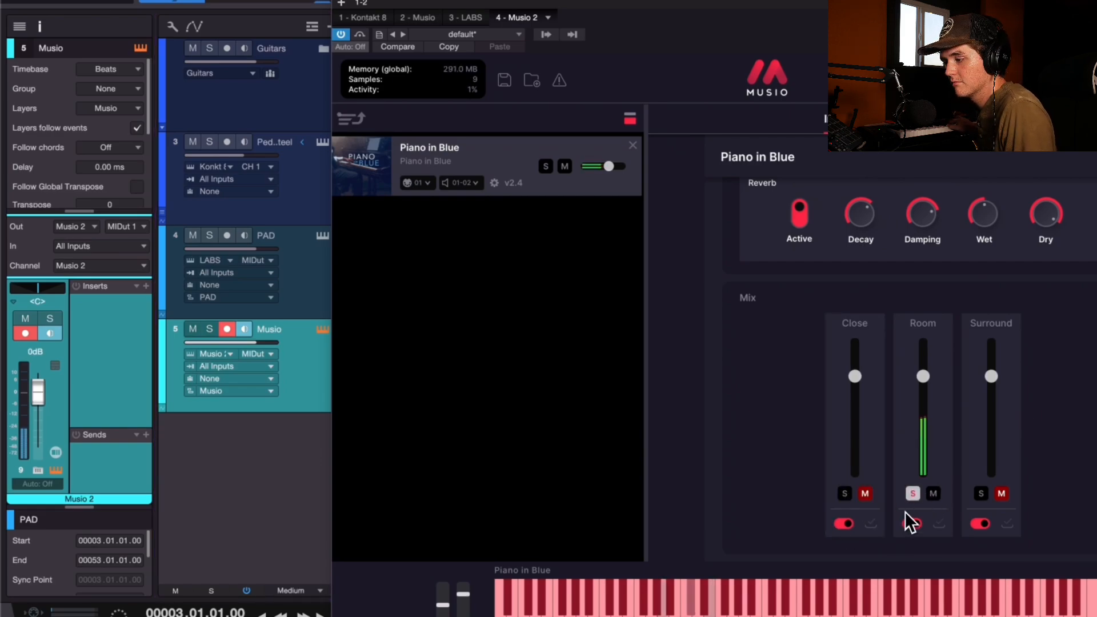
pyautogui.click(914, 494)
pyautogui.click(980, 494)
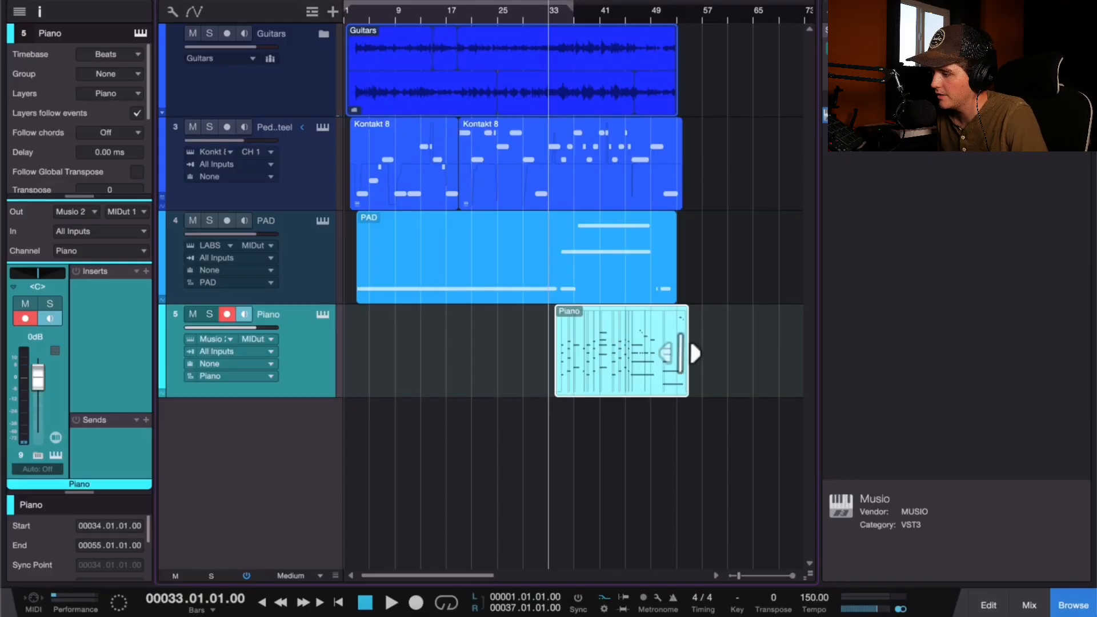
# Step: Trim the end of the Piano event back to bar 53 and unfold the Guitars folder to show both guitar tracks
pyautogui.moveTo(687, 352); pyautogui.dragTo(678, 353)
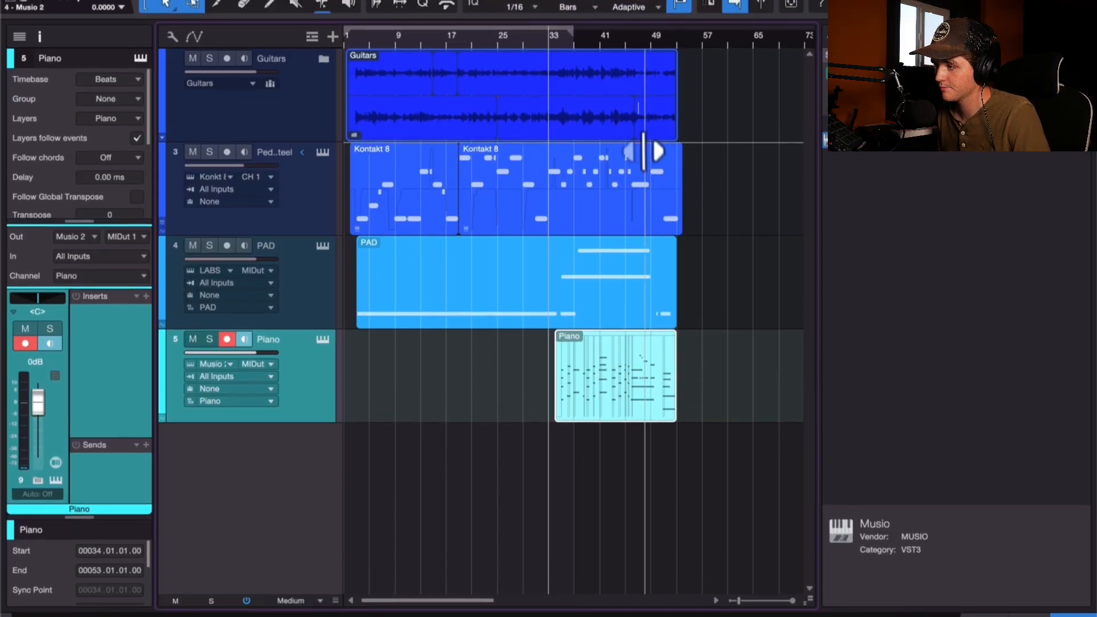
pyautogui.click(323, 74)
pyautogui.scroll(-2, 507, 142)
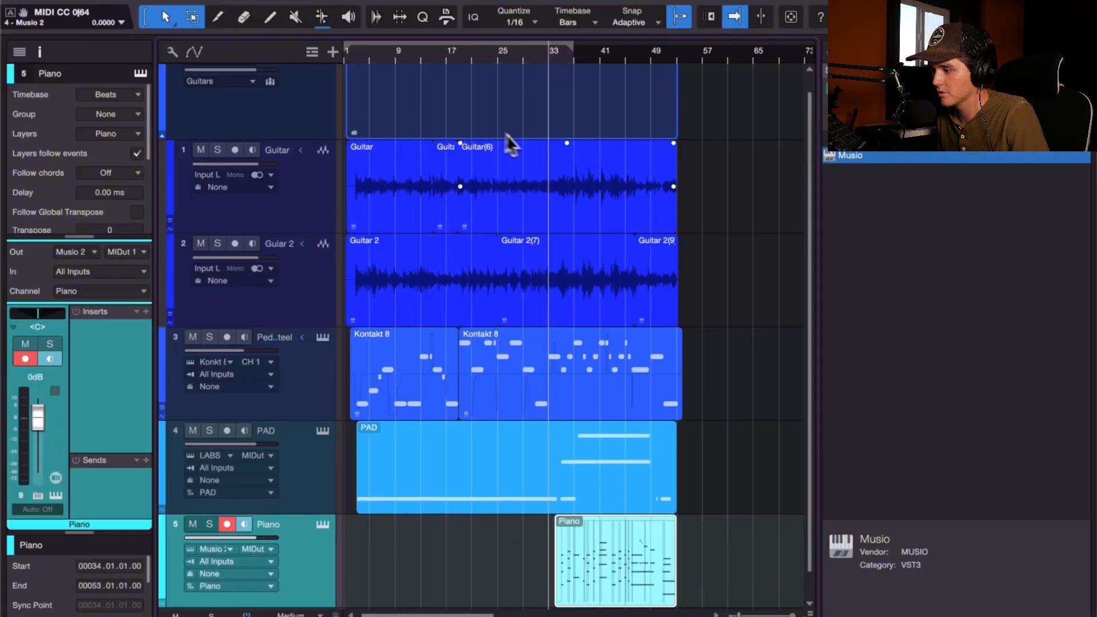
pyautogui.scroll(3, 664, 120)
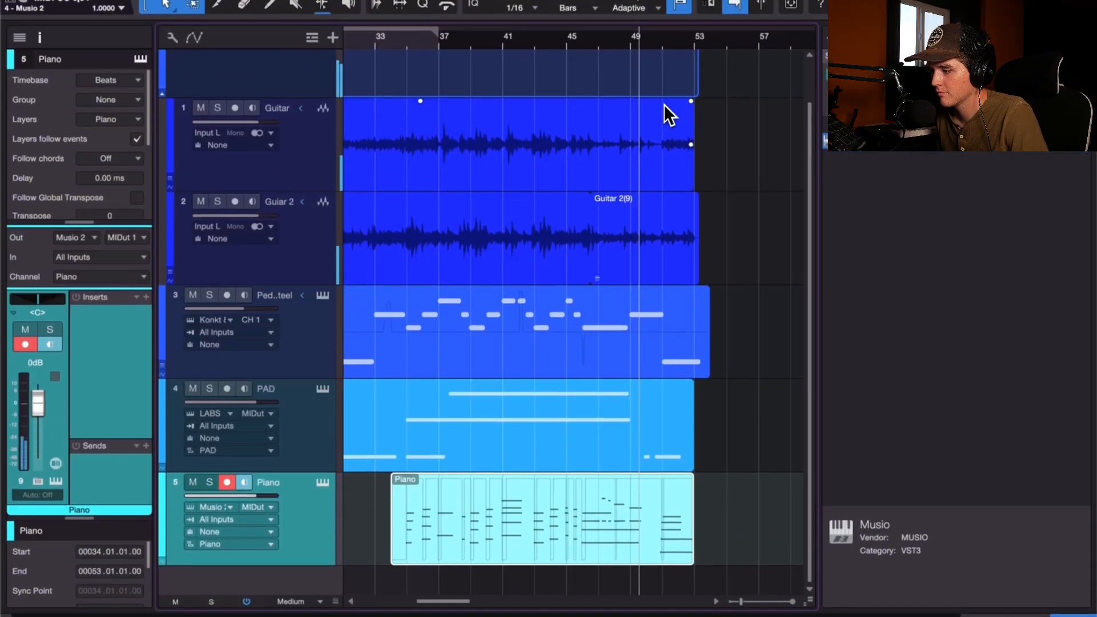
# Step: Select bars 3 to 51 across all tracks and duplicate the range so the copy starts at bar 51
pyautogui.press('space')
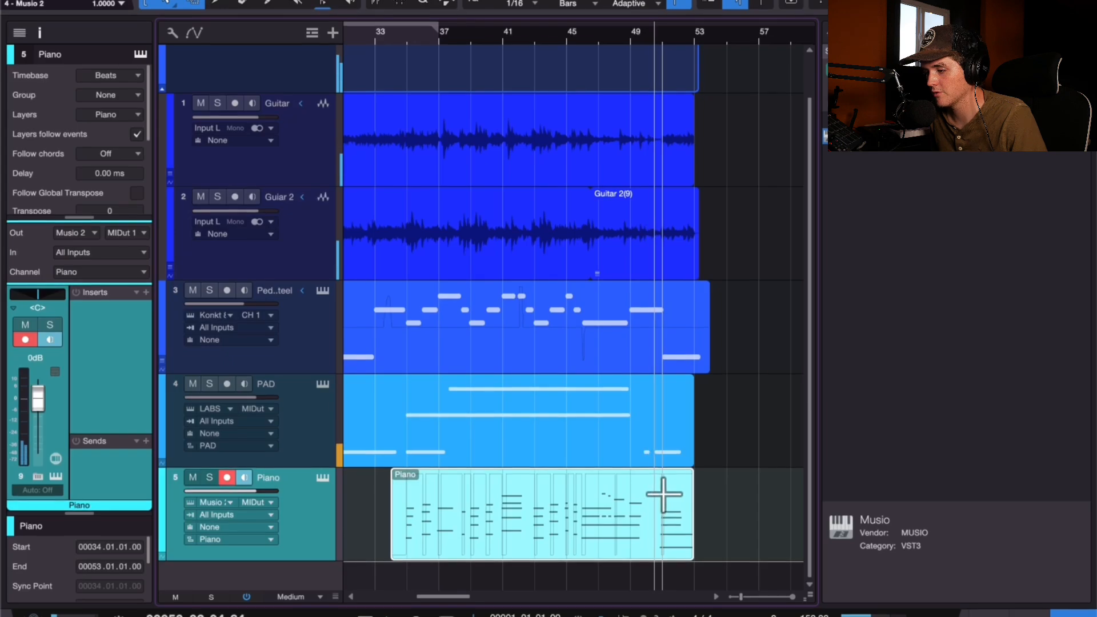
pyautogui.moveTo(663, 496); pyautogui.dragTo(609, 404)
pyautogui.moveTo(313, 108); pyautogui.dragTo(373, 106)
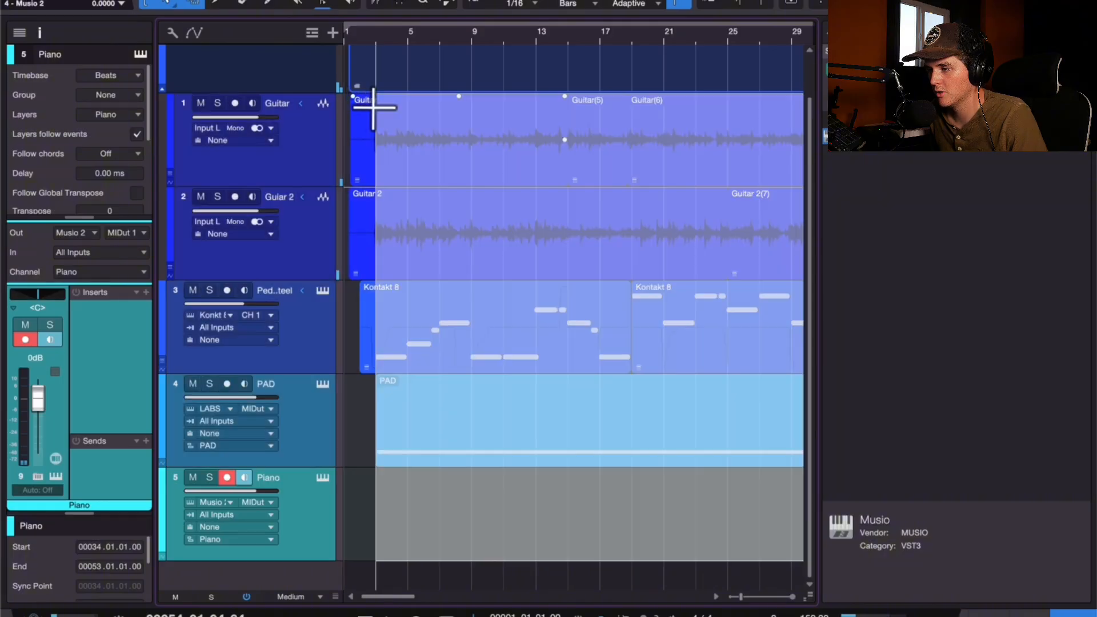
pyautogui.press('d')
pyautogui.scroll(-5, 391, 266)
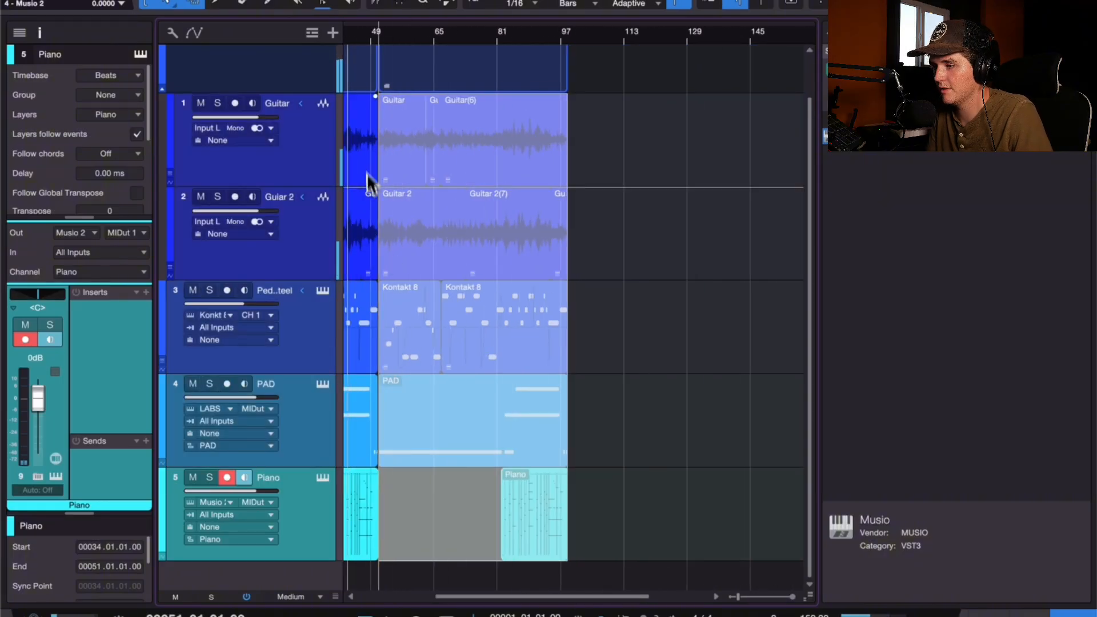
# Step: Smooth the bar 51 seam on both guitar tracks with short crossfades, starting the copied Guitar event at 50.04.04.00, and play the transition
pyautogui.click(371, 35)
pyautogui.scroll(4, 365, 269)
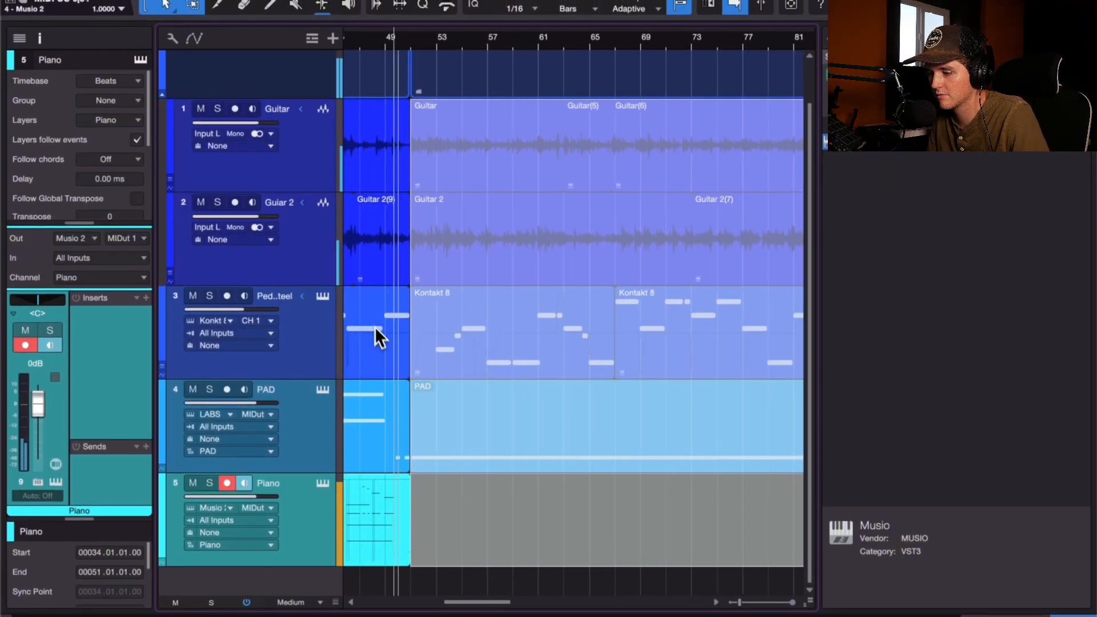
pyautogui.scroll(-2, 403, 407)
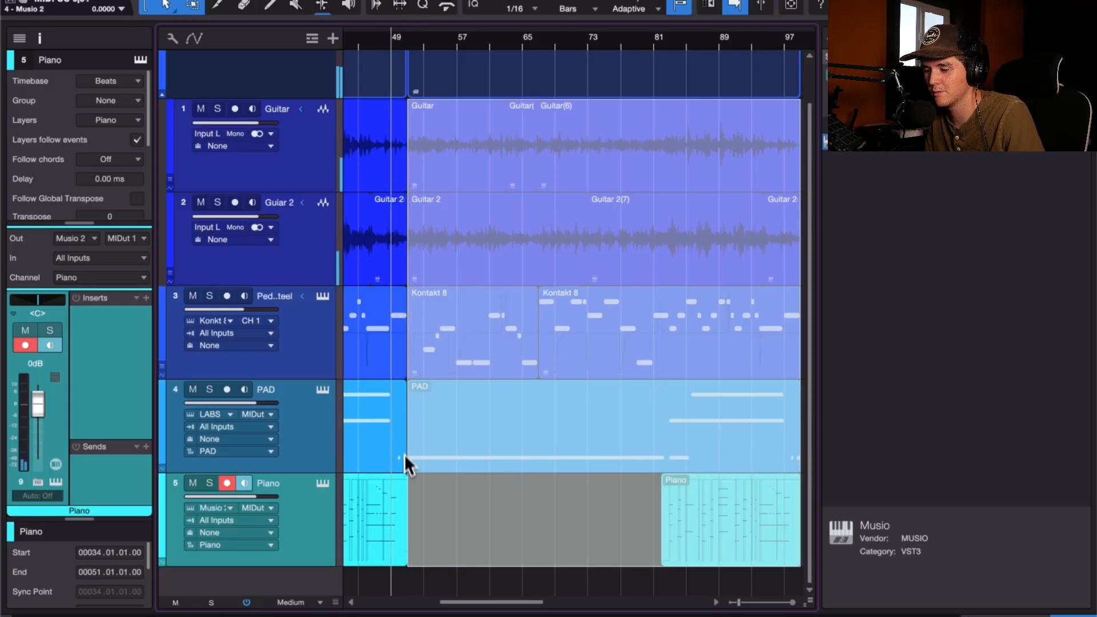
pyautogui.click(407, 521)
pyautogui.scroll(10, 402, 502)
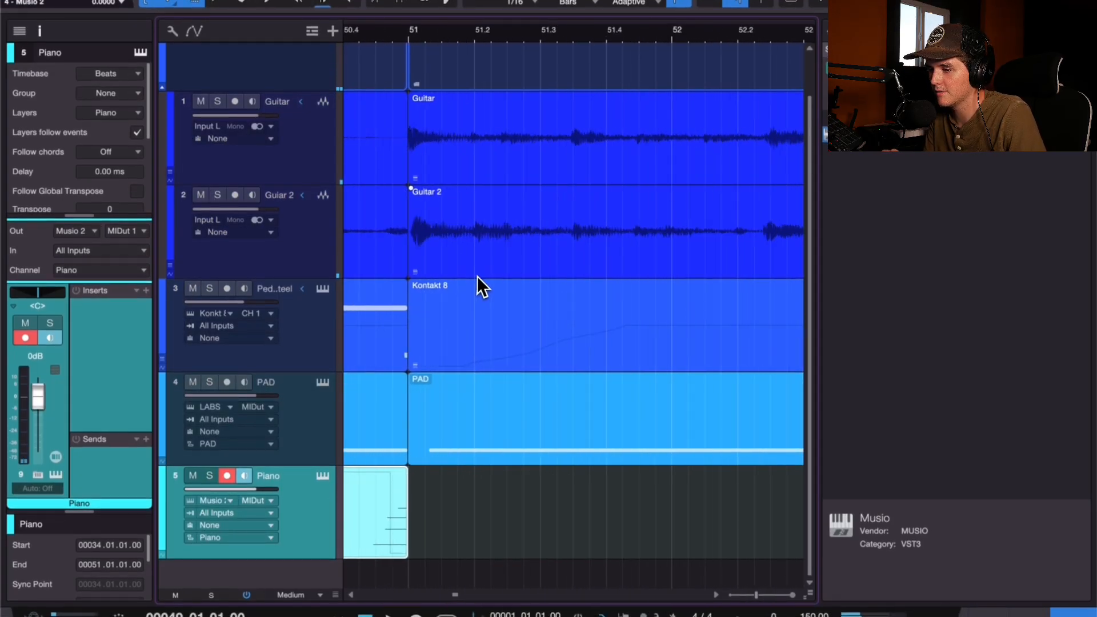
pyautogui.scroll(3, 406, 229)
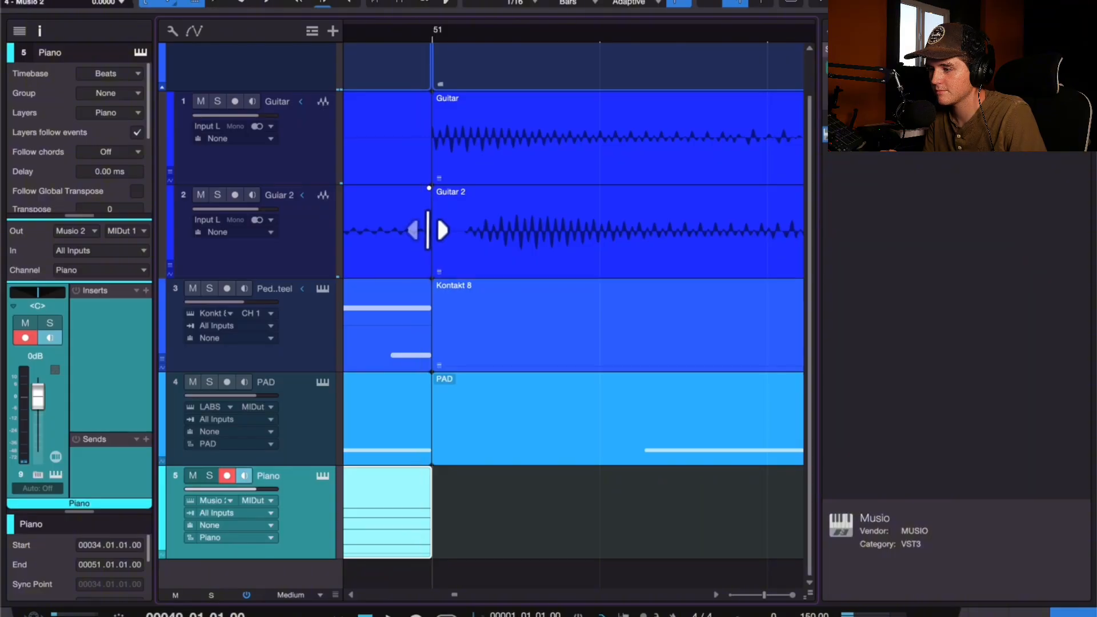
pyautogui.click(445, 228)
pyautogui.moveTo(462, 229); pyautogui.dragTo(443, 212)
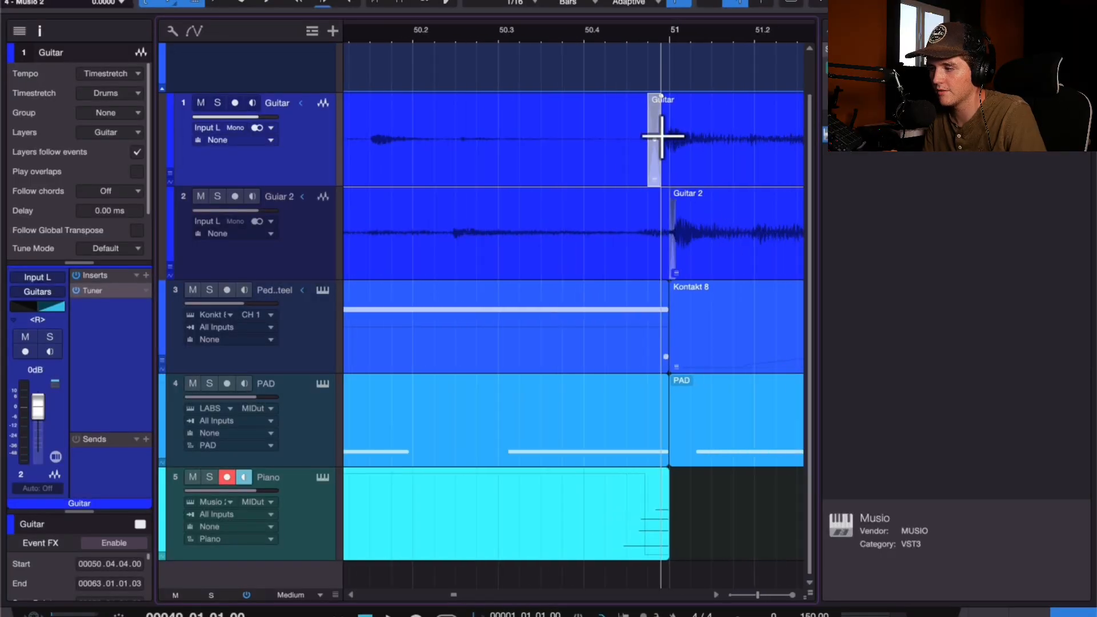
pyautogui.scroll(-5, 661, 137)
pyautogui.click(556, 140)
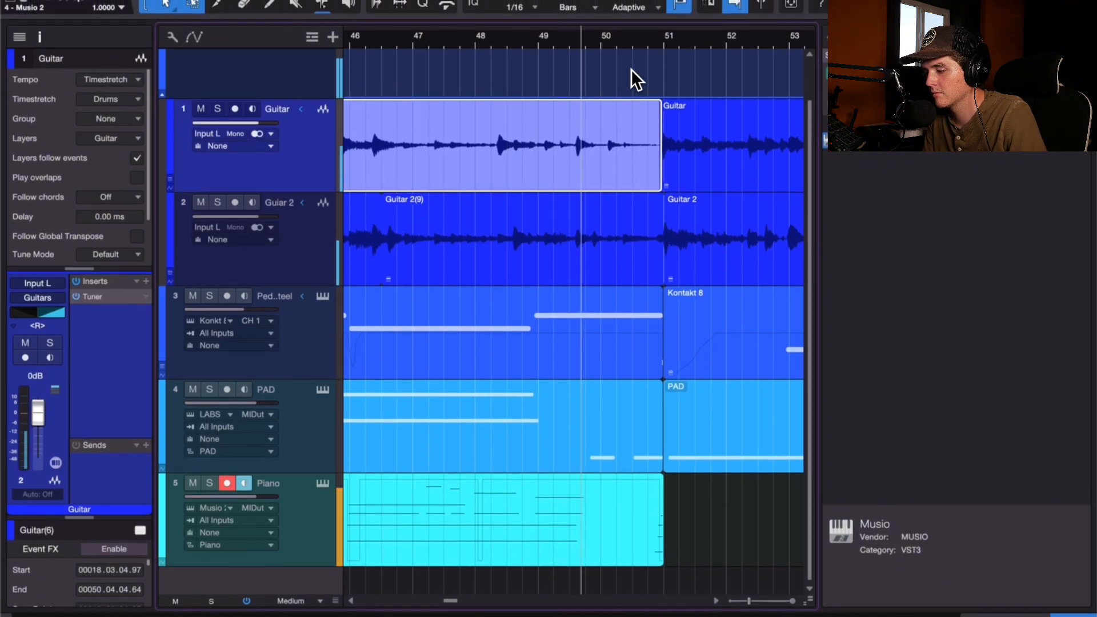
# Step: Extend the first Piano event's end to 52.04.01.00 and the final Piano event's end to bar 103
pyautogui.moveTo(662, 512); pyautogui.dragTo(763, 512)
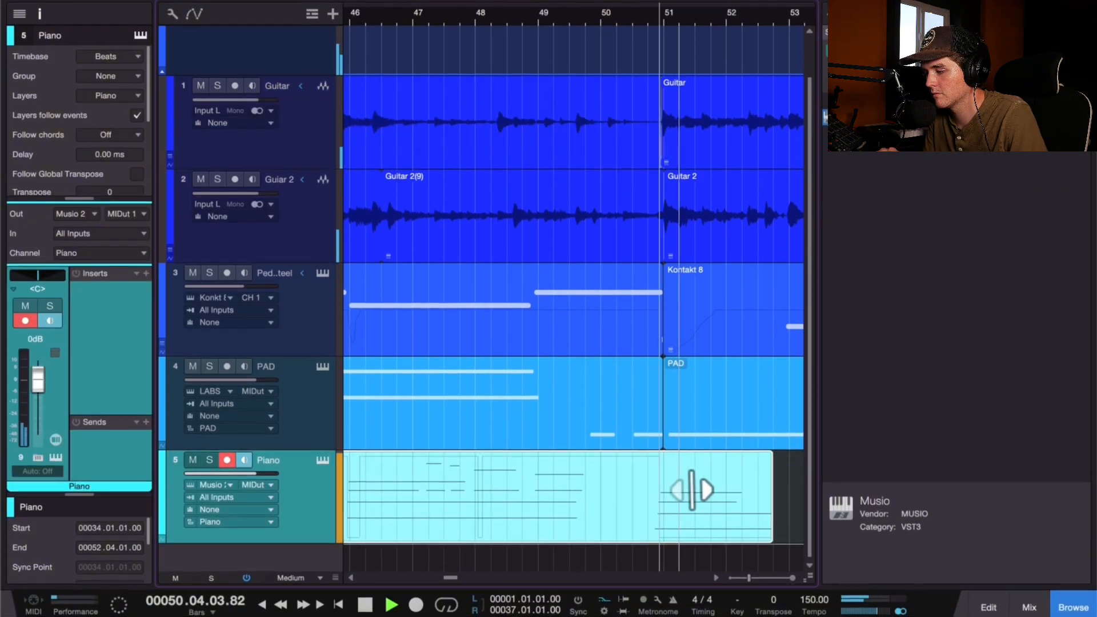
pyautogui.scroll(-3, 690, 490)
pyautogui.hscroll(3, 685, 491)
pyautogui.moveTo(613, 498); pyautogui.dragTo(693, 500)
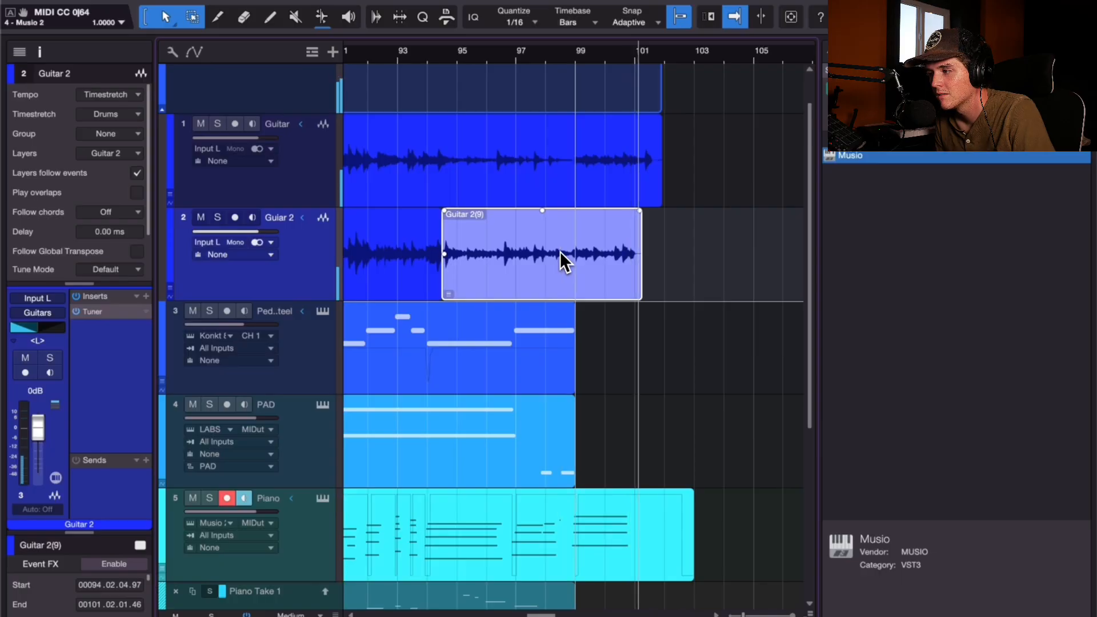
# Step: Trim the ends of the Guitar and Guitar 2 events back to bar 101
pyautogui.moveTo(660, 172); pyautogui.dragTo(636, 169)
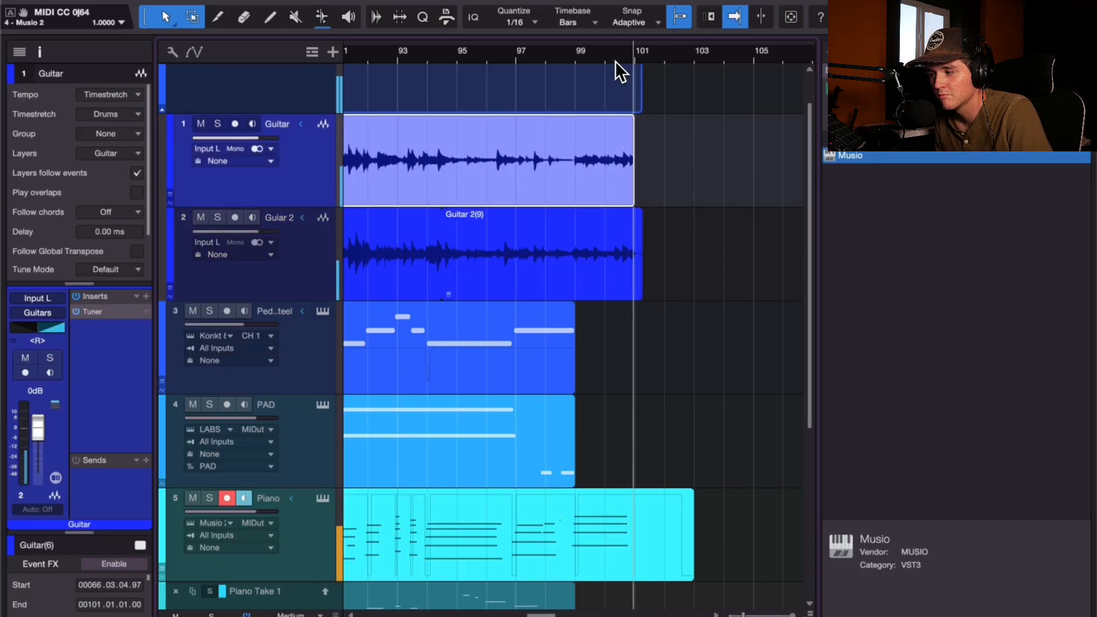
pyautogui.scroll(3, 613, 258)
pyautogui.scroll(1, 612, 258)
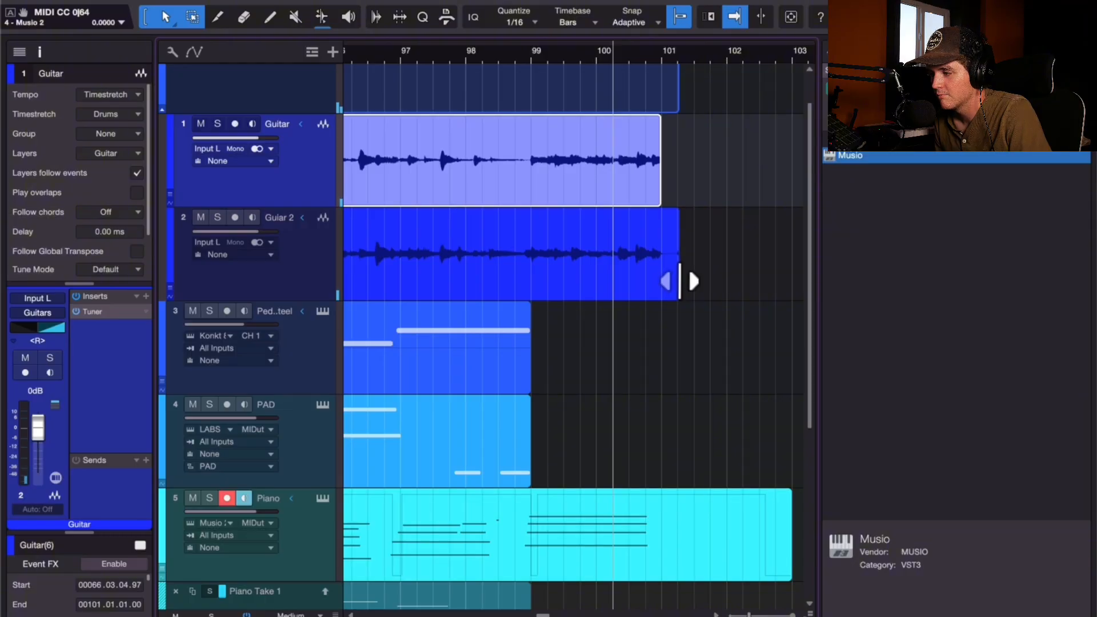
pyautogui.moveTo(680, 280); pyautogui.dragTo(662, 269)
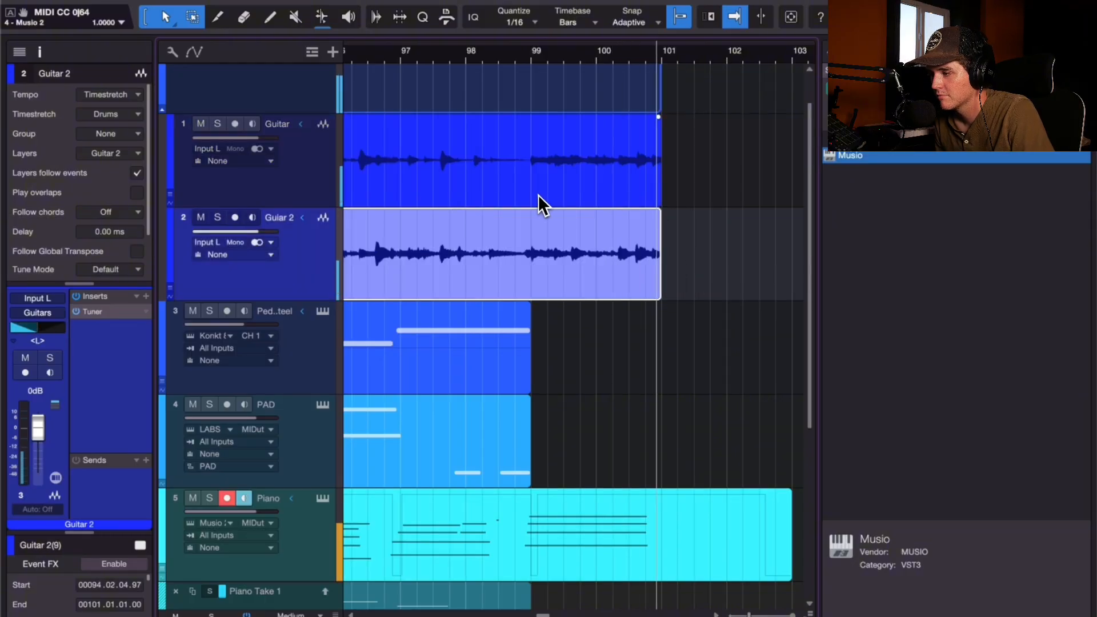
# Step: Split both guitar events at bar 99 and delete the parts after it
pyautogui.scroll(3, 633, 232)
pyautogui.scroll(-3, 633, 231)
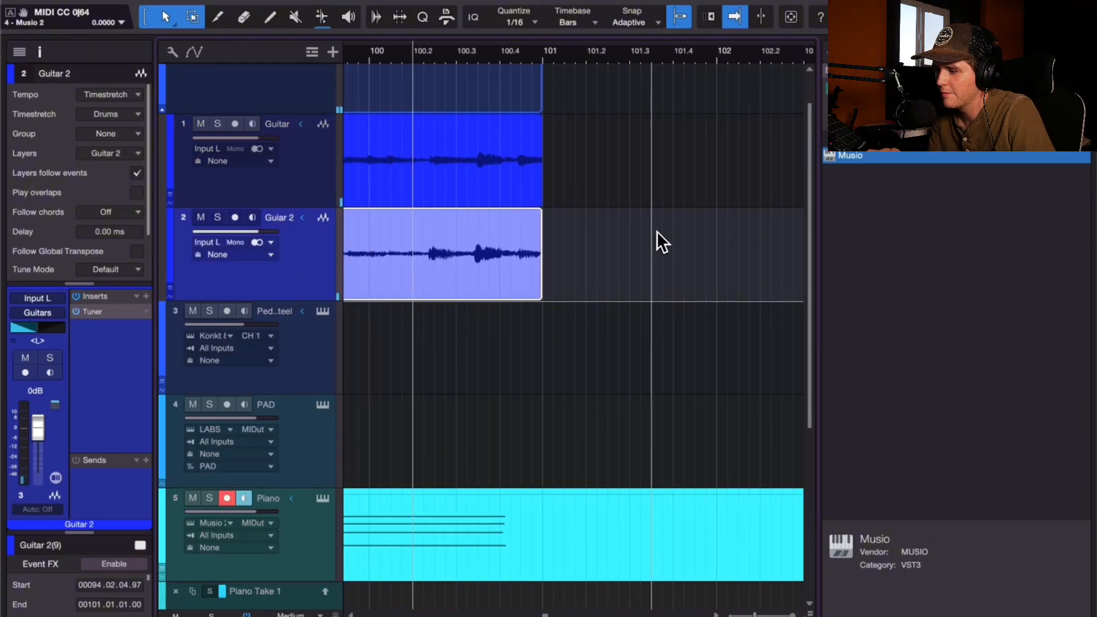
pyautogui.doubleClick(590, 245)
pyautogui.click(589, 246)
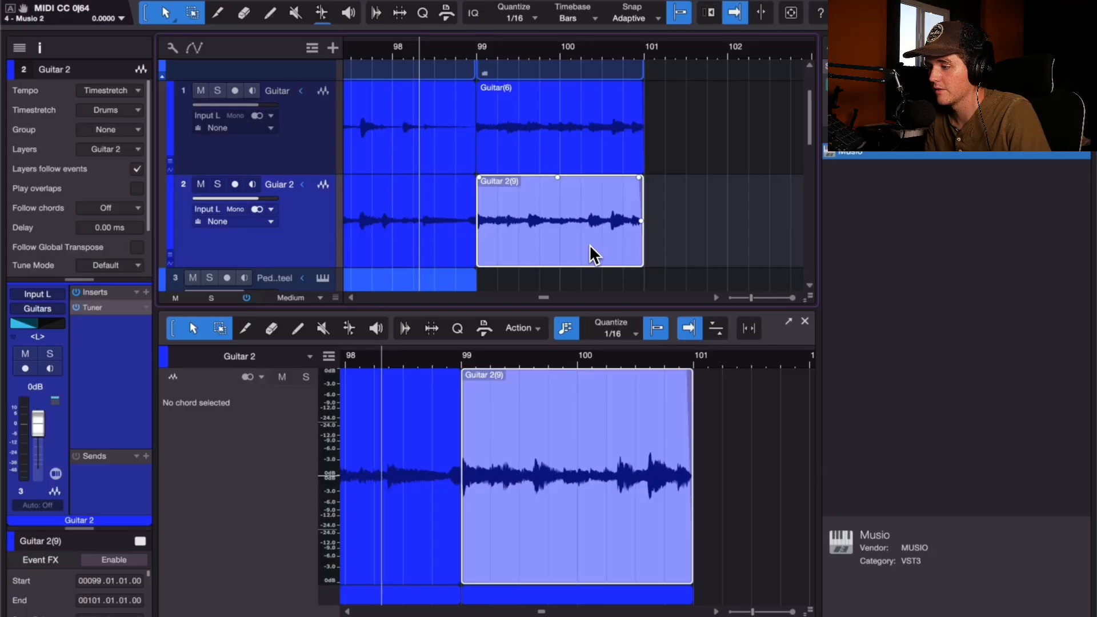
pyautogui.press('BackSpace')
pyautogui.click(510, 131)
pyautogui.press('BackSpace')
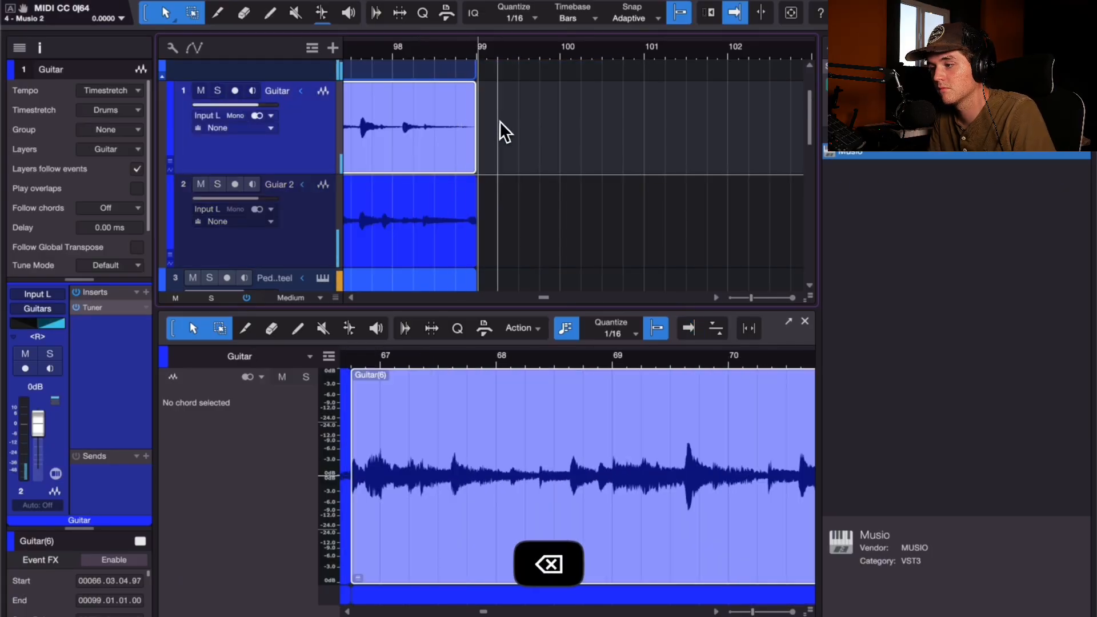
# Step: Add a short fade-out at the end of the Guitar event at bar 99 and play back the ending
pyautogui.scroll(3, 465, 182)
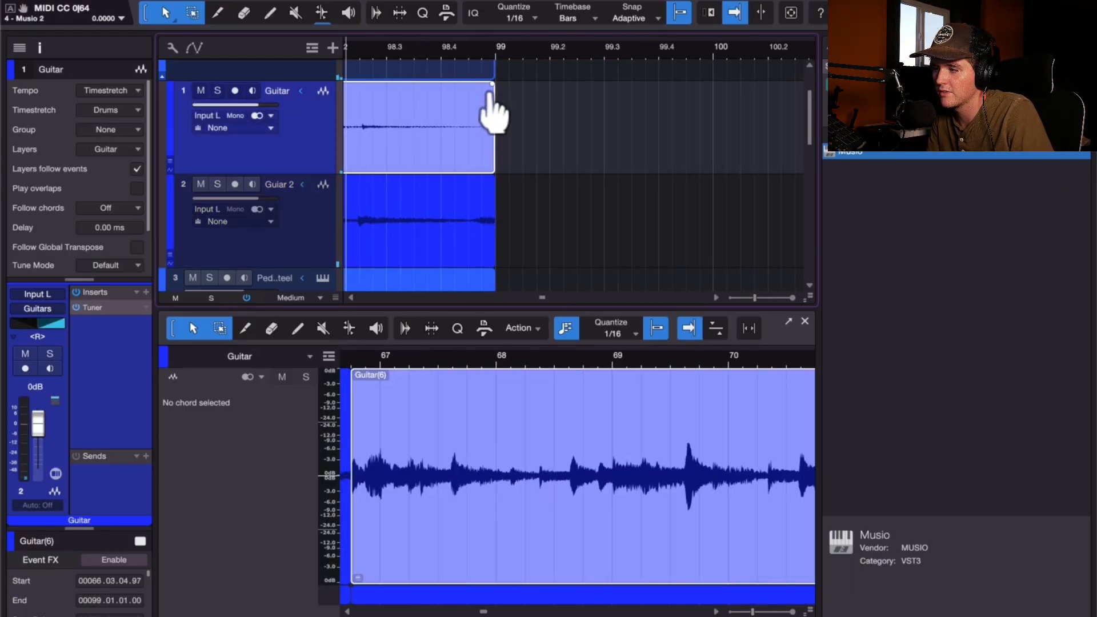
pyautogui.click(438, 48)
pyautogui.press('space')
pyautogui.scroll(-8, 494, 182)
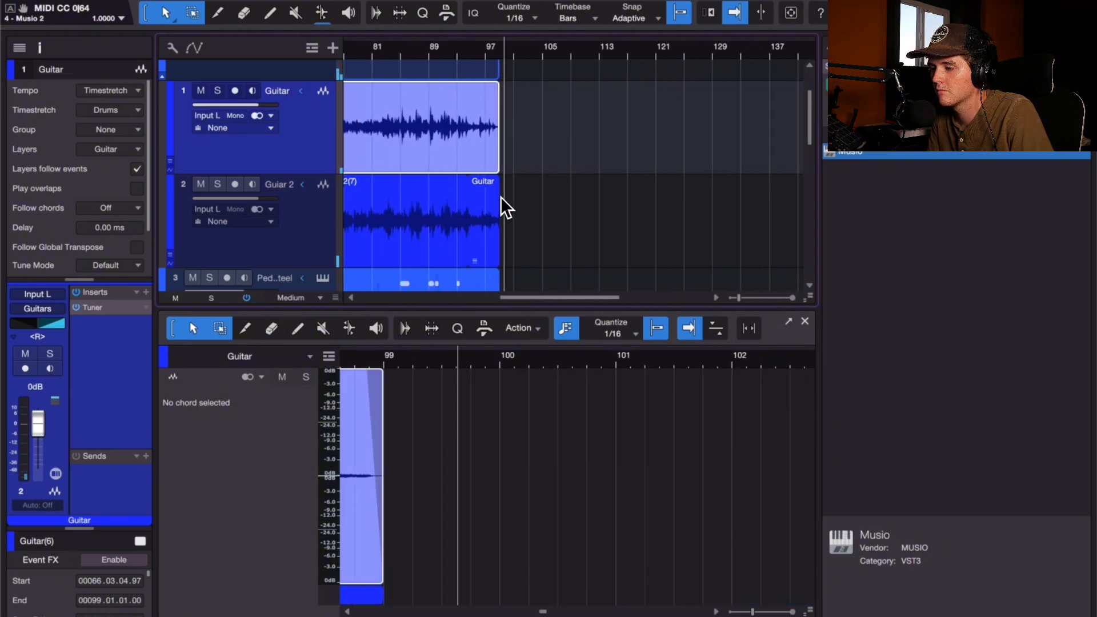
pyautogui.scroll(-3, 500, 196)
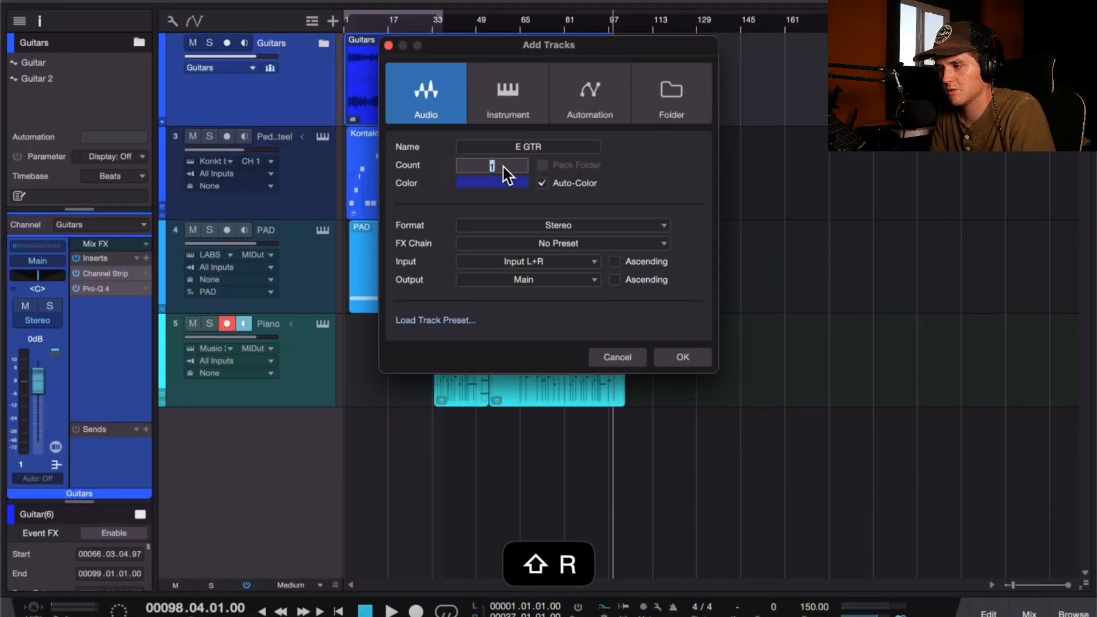
# Step: Add two mono E GTR audio tracks on Input R and move them out of the Guitars folder to sit directly below it
pyautogui.write('2')
pyautogui.press('Return')
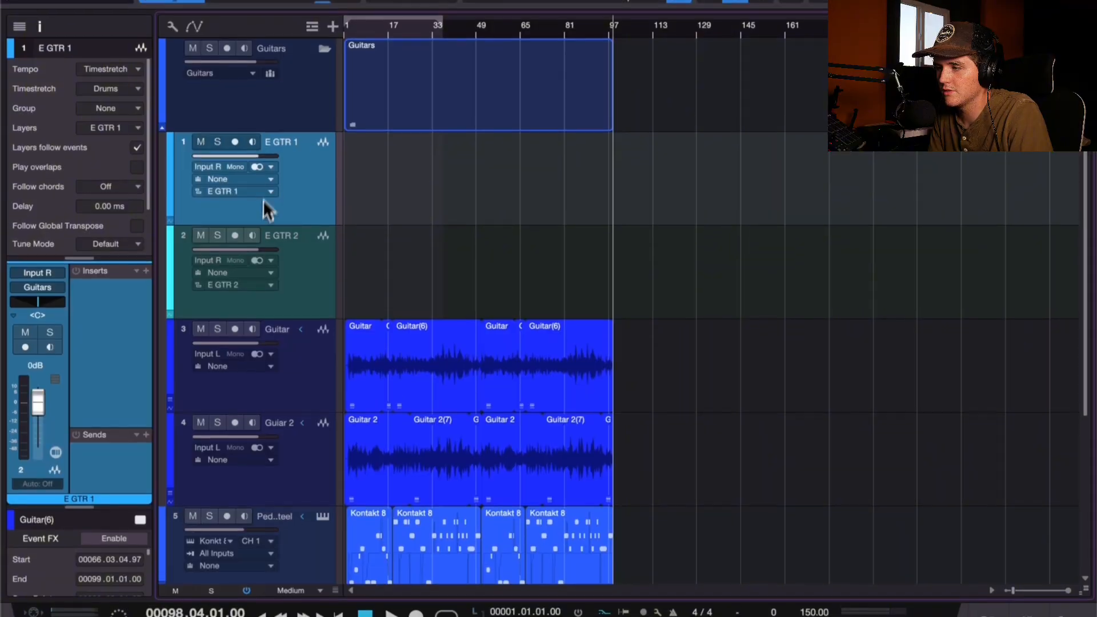
pyautogui.click(288, 292)
pyautogui.scroll(-5, 289, 293)
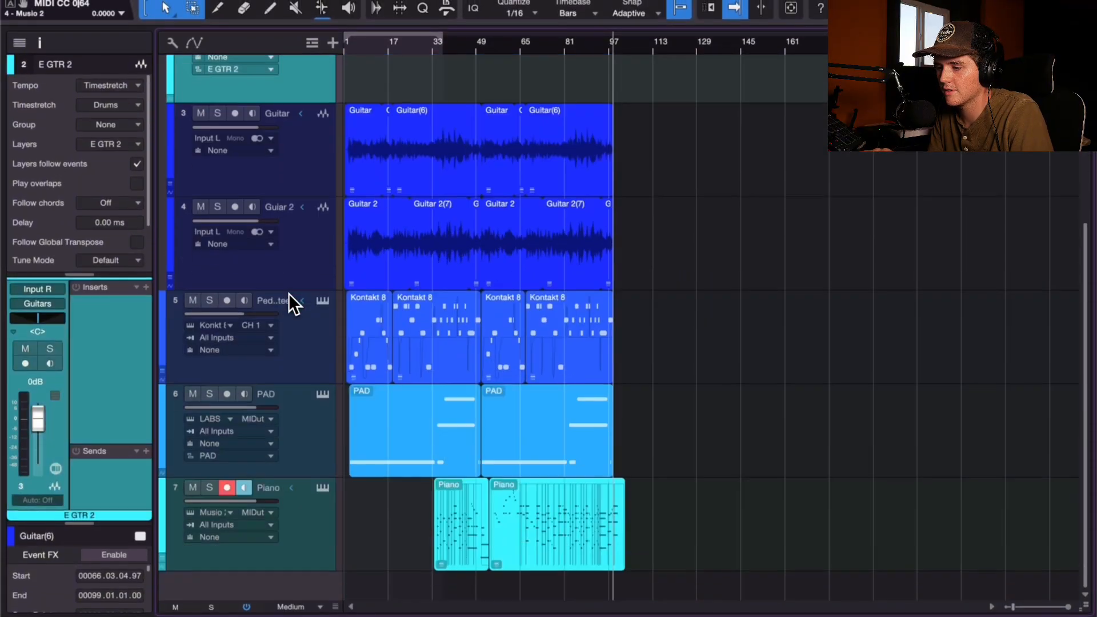
pyautogui.moveTo(303, 281); pyautogui.dragTo(279, 312)
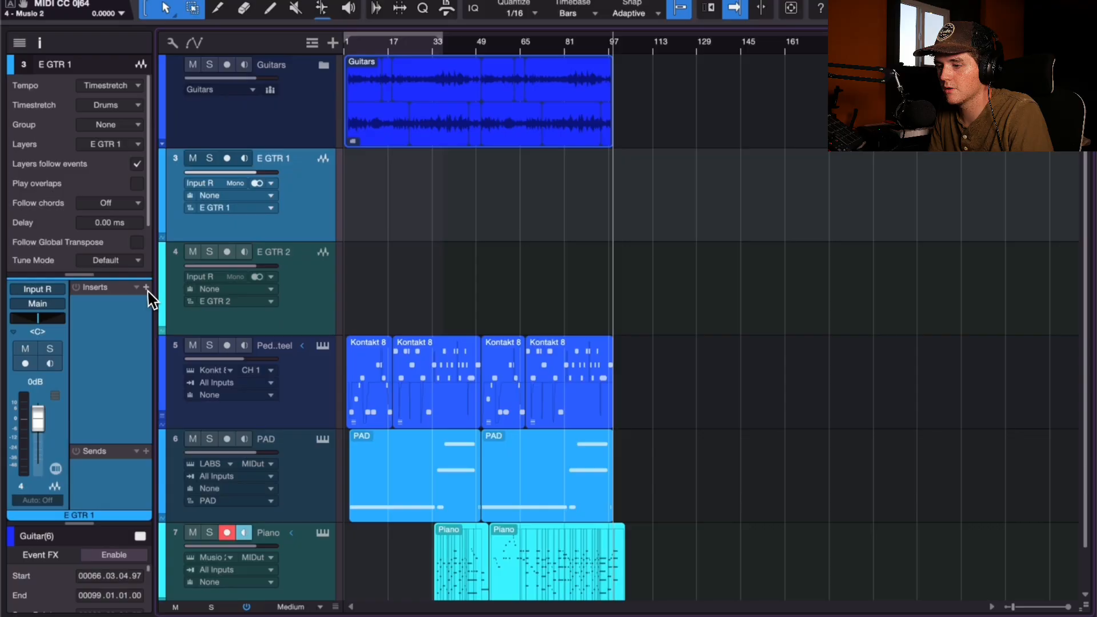
# Step: Insert Ampire on the E GTR 1 track and choose the Blackface Twin amp model
pyautogui.click(146, 288)
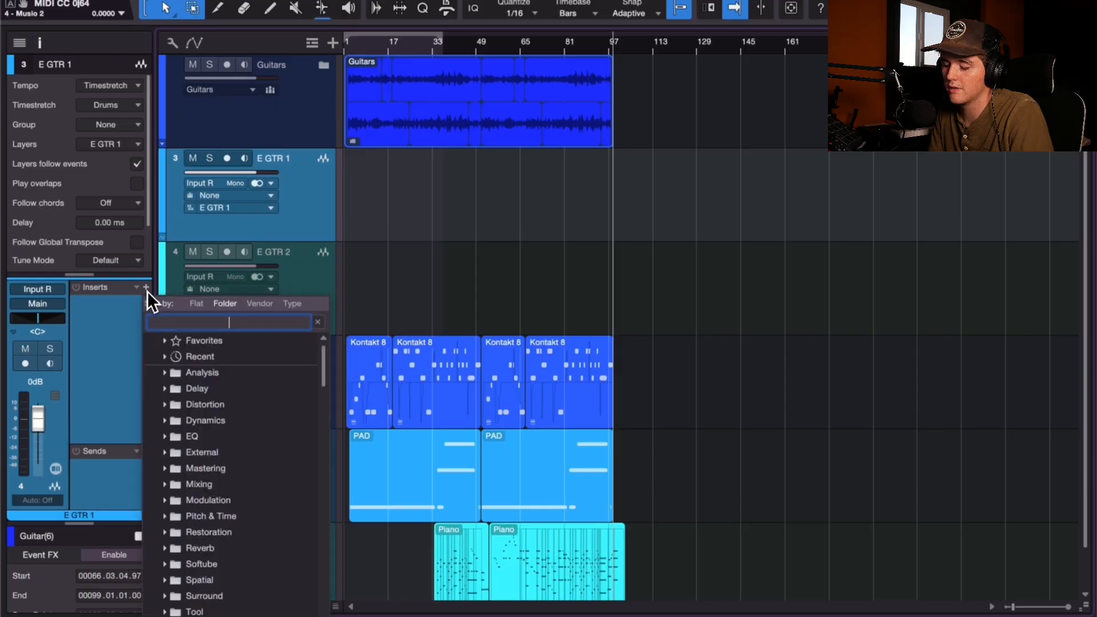
pyautogui.write('ampire')
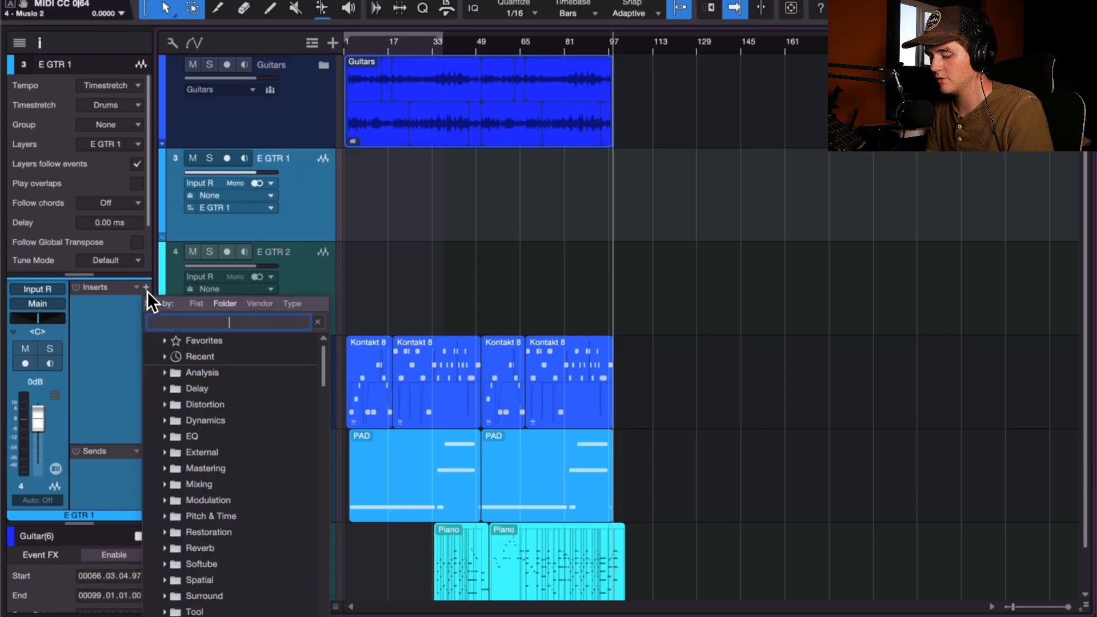
pyautogui.press('Return')
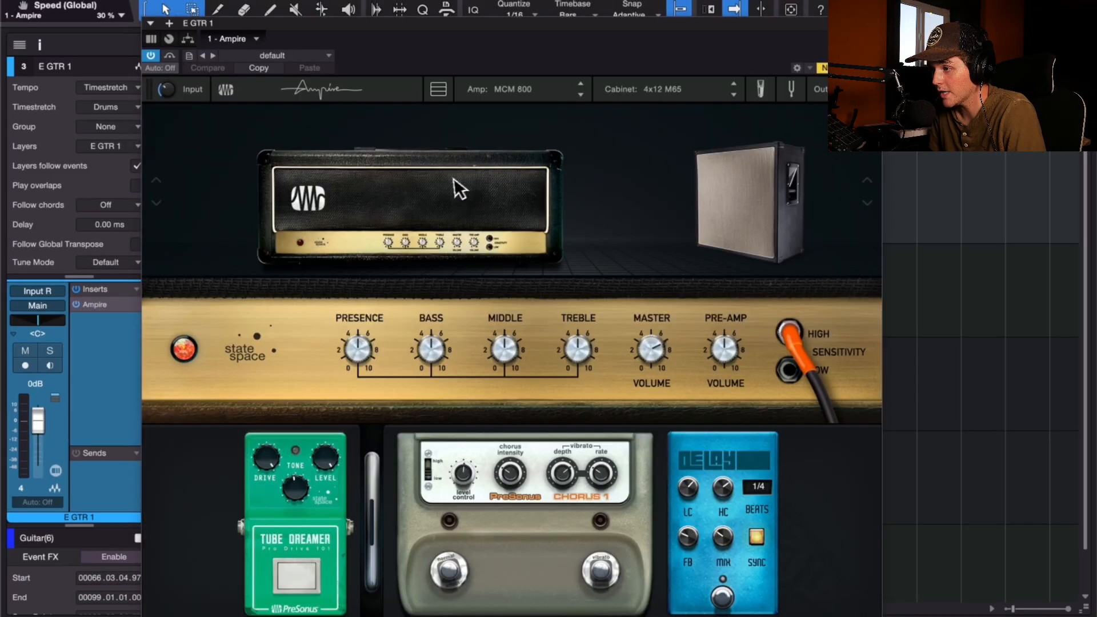
pyautogui.click(494, 99)
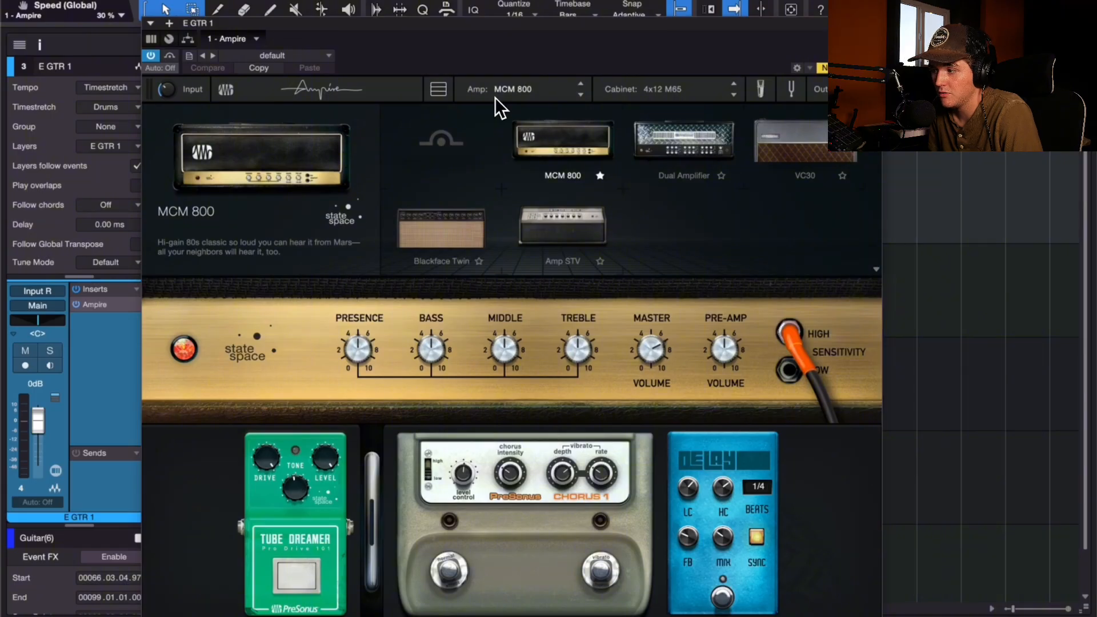
pyautogui.click(810, 150)
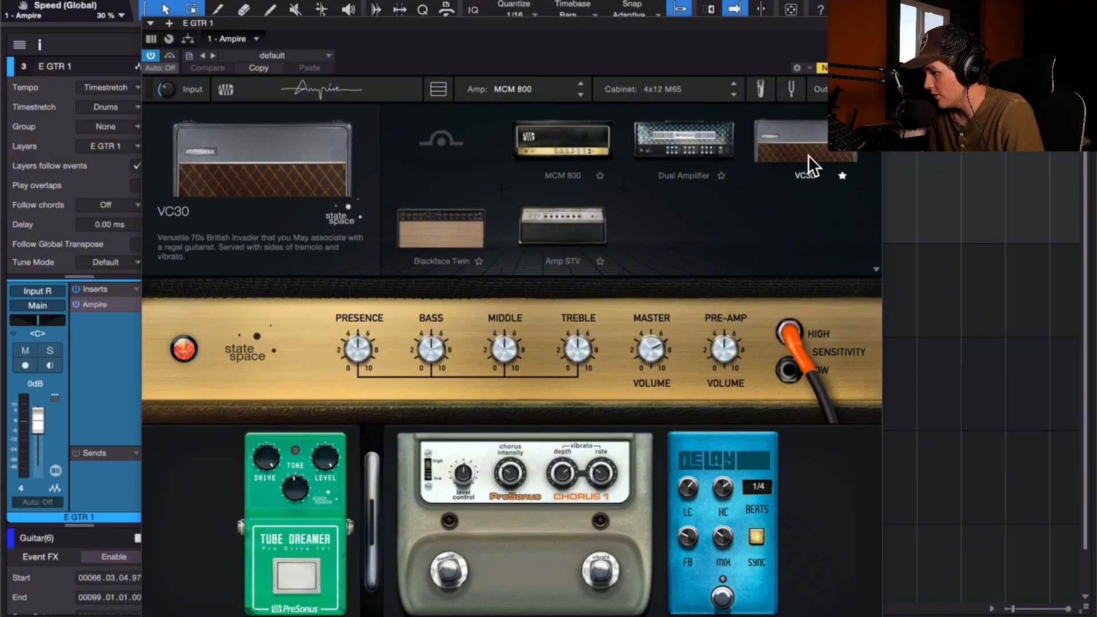
pyautogui.click(455, 247)
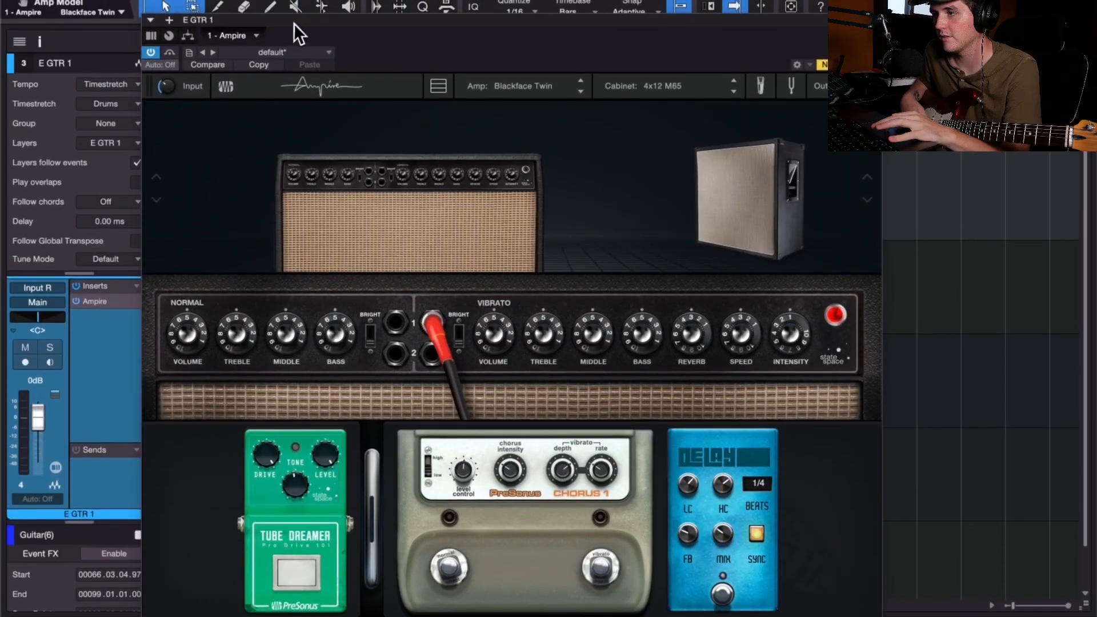
# Step: Arm E GTR 1 for monitoring, adjust Ampire's input level, and turn on the Tube Dreamer pedal
pyautogui.moveTo(295, 19); pyautogui.dragTo(490, 16)
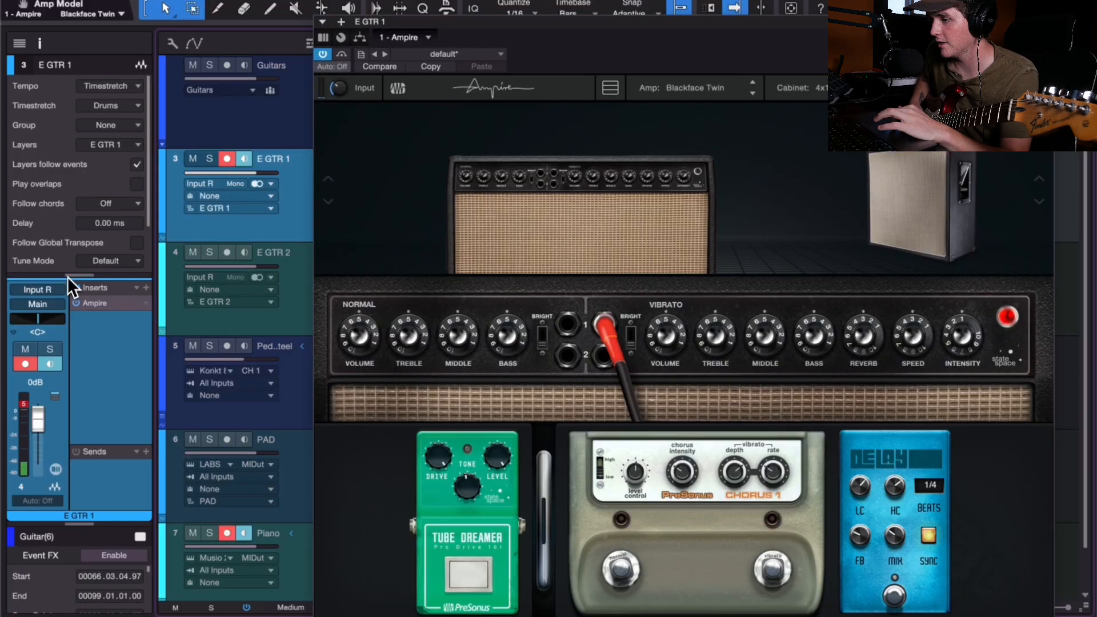
pyautogui.moveTo(338, 88); pyautogui.dragTo(339, 87)
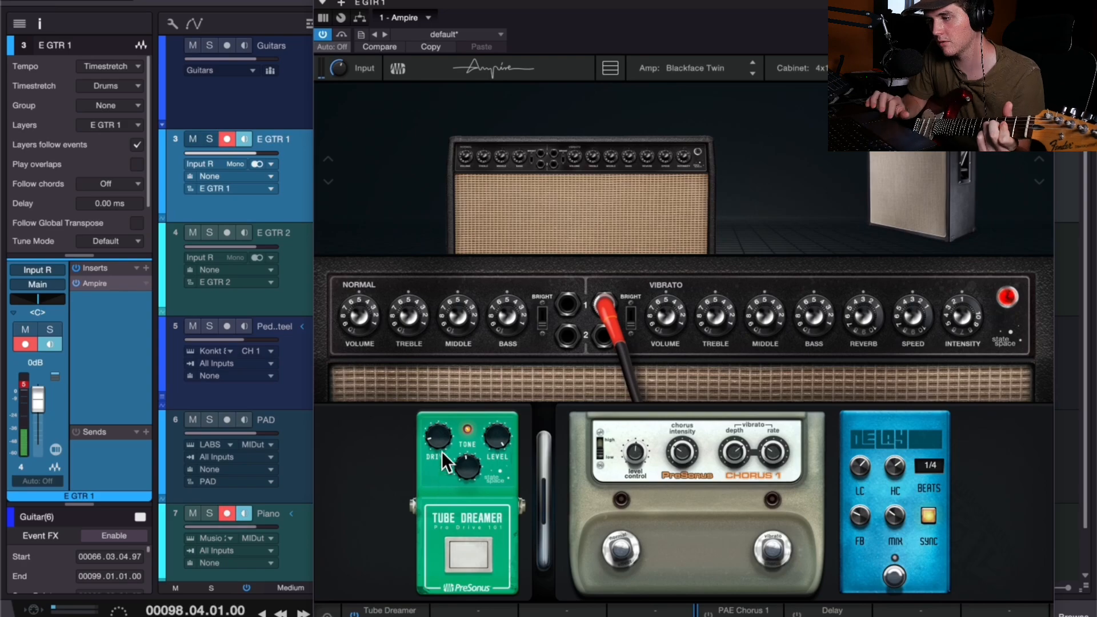
pyautogui.moveTo(440, 439)
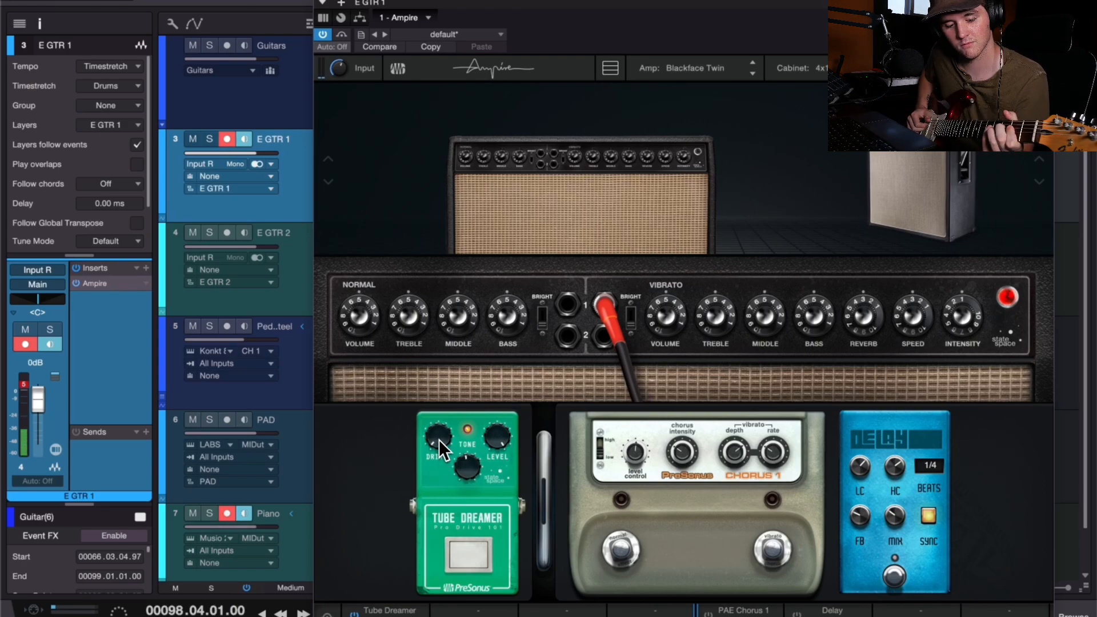
# Step: Insert the LX480 Essentials reverb after Ampire on the E GTR 1 track
pyautogui.click(147, 268)
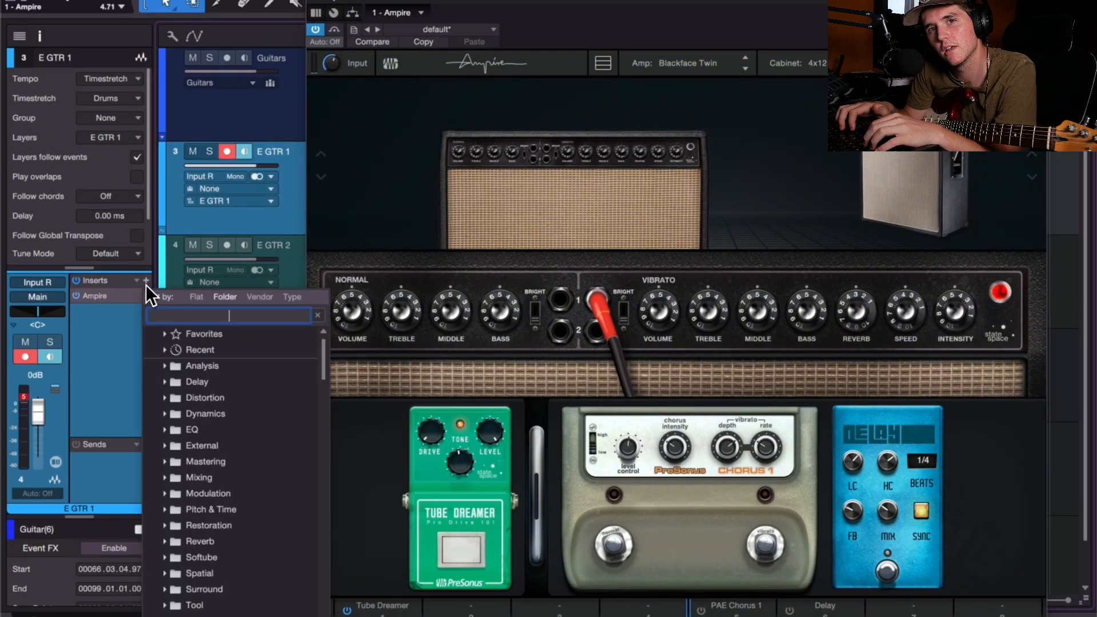
pyautogui.write('lx480')
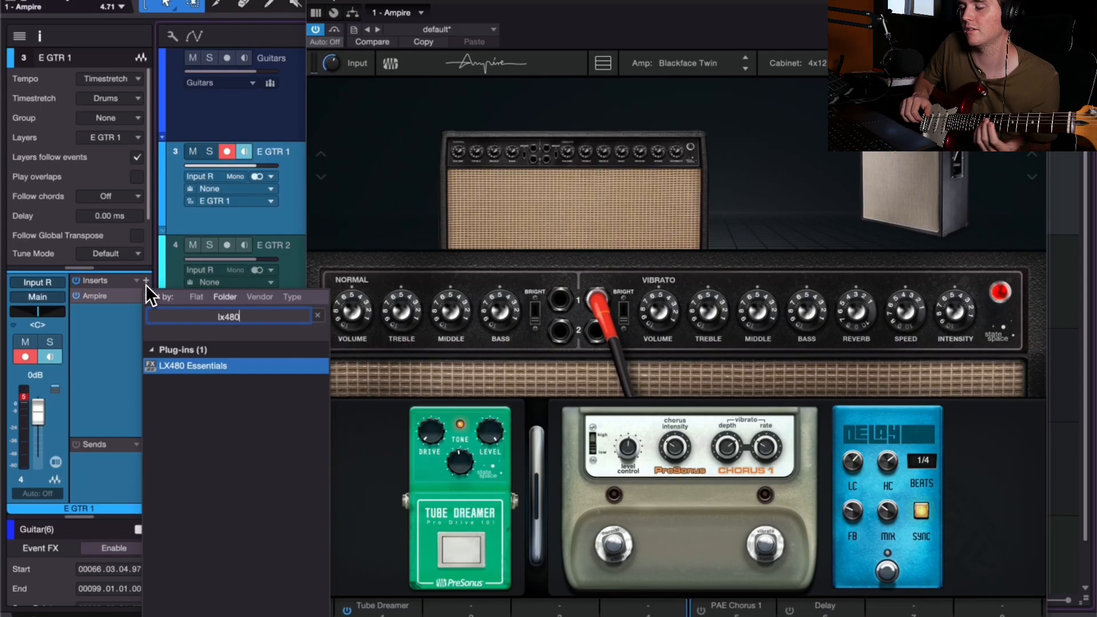
pyautogui.press('Return')
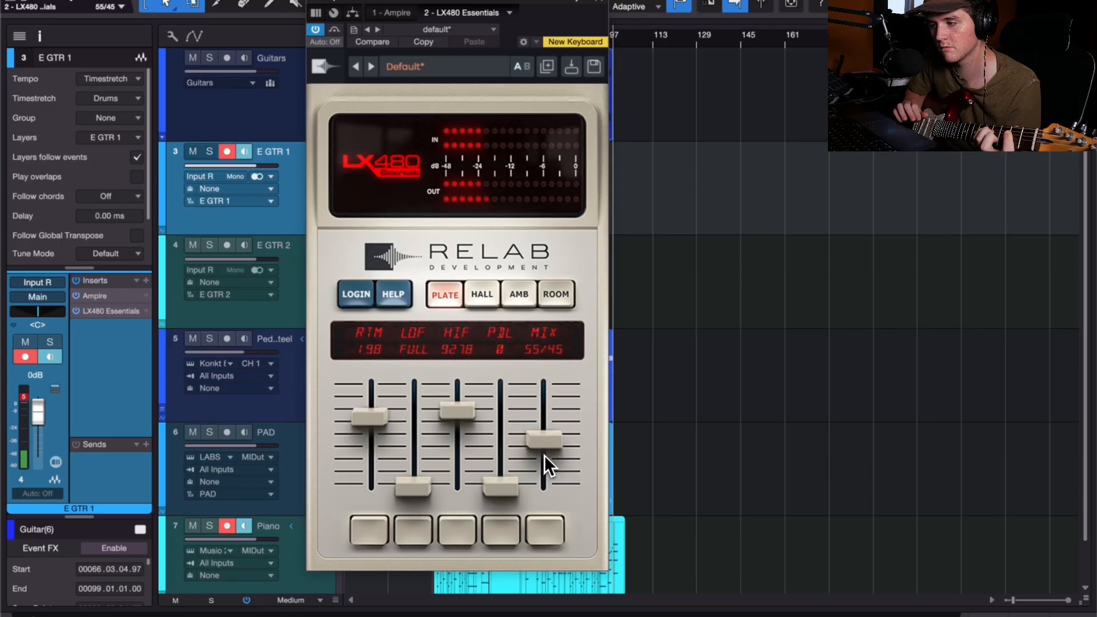
# Step: Try a drier mix setting on the LX480 Essentials reverb of E GTR 1, and undo the last edit
pyautogui.moveTo(544, 455); pyautogui.dragTo(536, 476)
pyautogui.press('super+z')
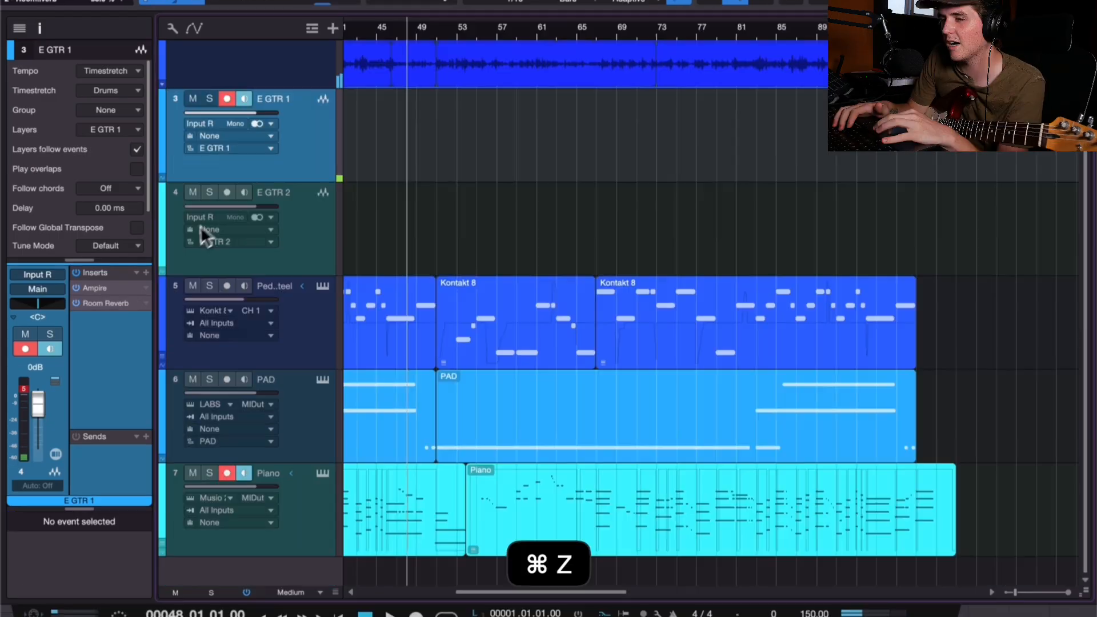
# Step: Change the Ampire amp model on E GTR 1 to VC30 and toggle the Tube Dreamer pedal
pyautogui.click(98, 289)
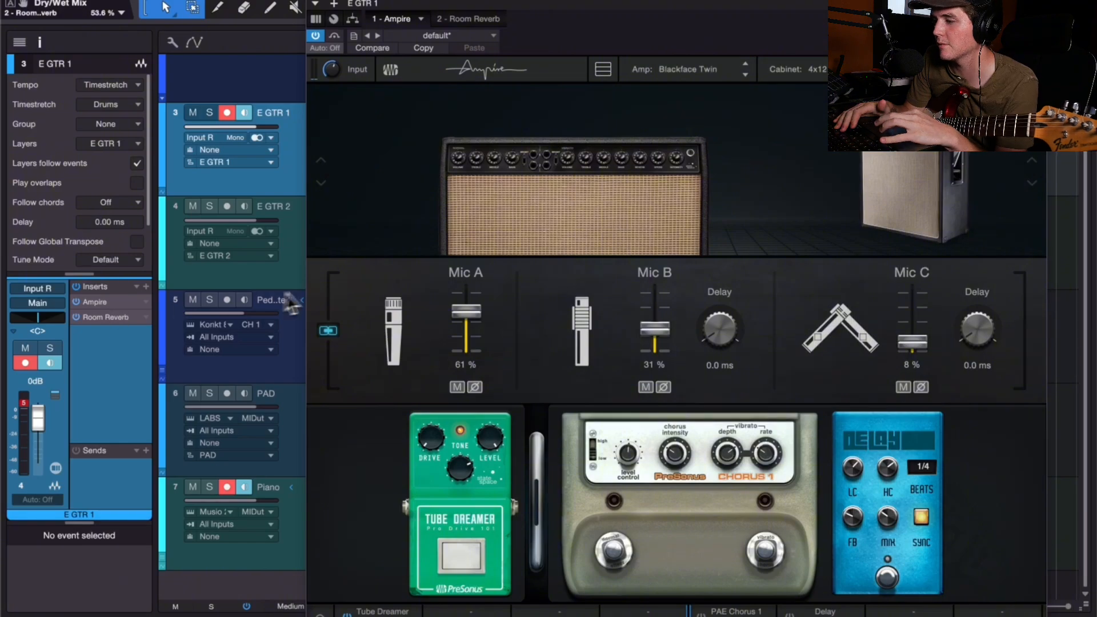
pyautogui.click(555, 176)
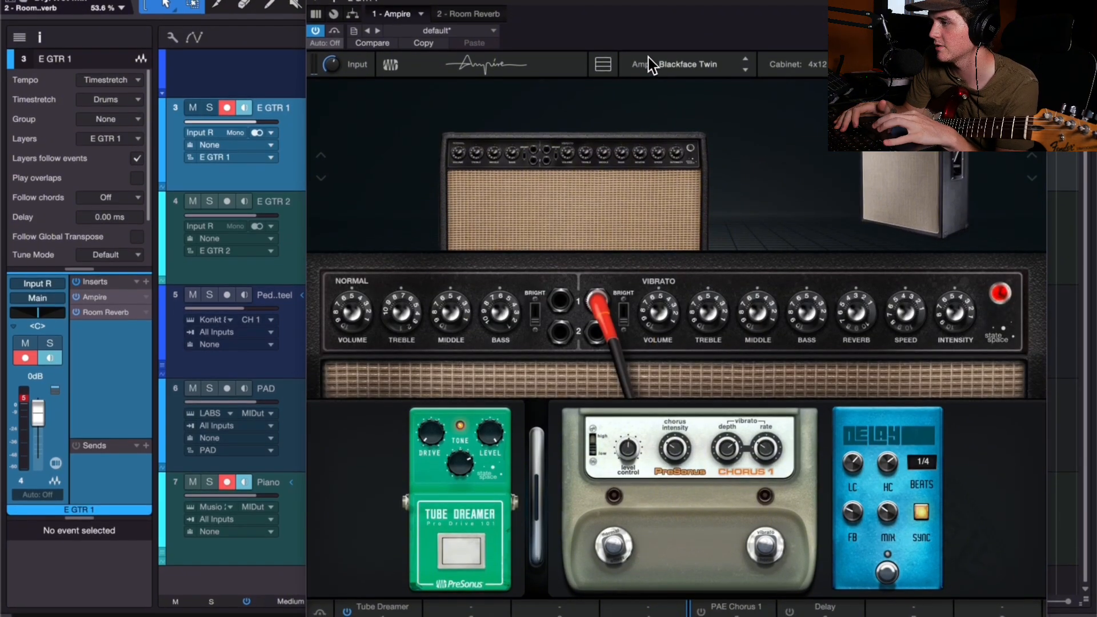
pyautogui.click(649, 69)
pyautogui.click(970, 122)
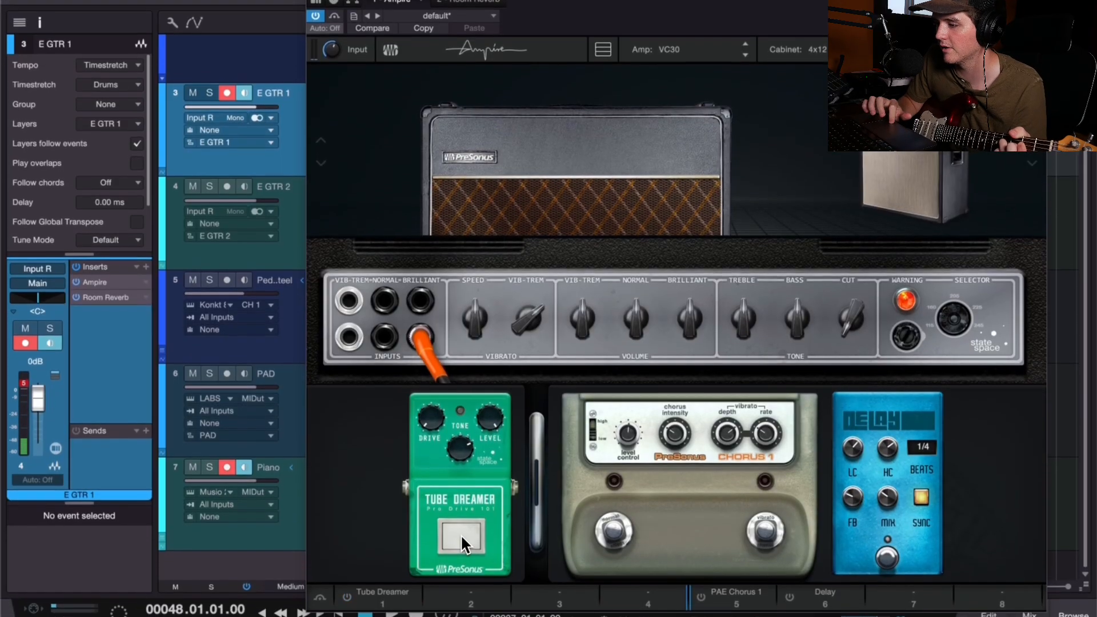
pyautogui.click(460, 551)
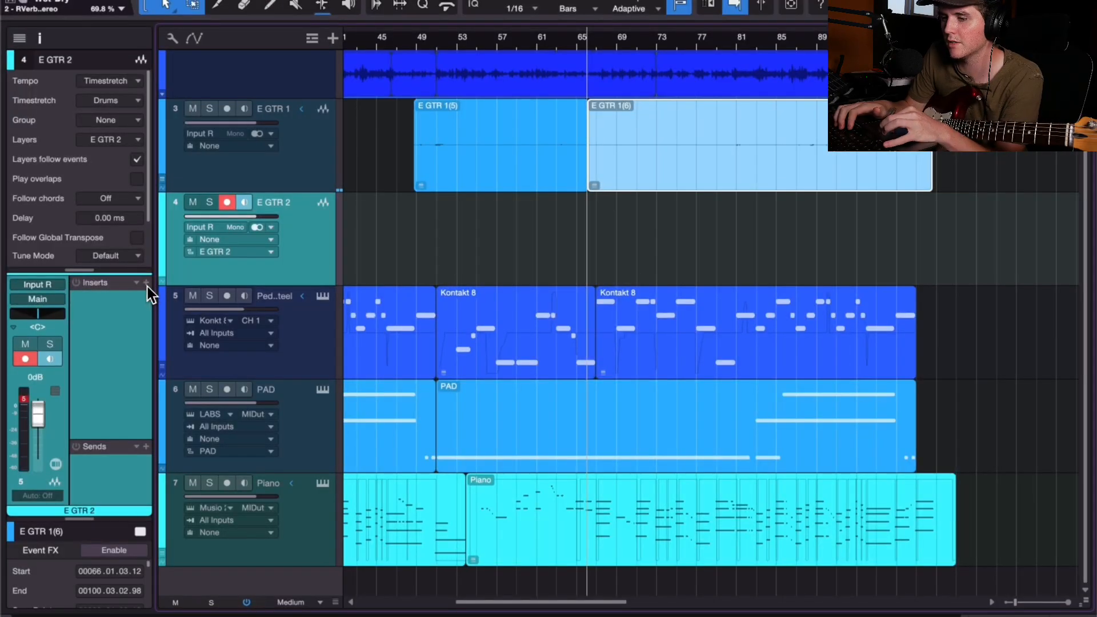
# Step: Insert Fine Classics Pedalboard on E GTR 2 and load the user preset MTCHLR - Crispy n Warm
pyautogui.click(146, 284)
pyautogui.write('pedal')
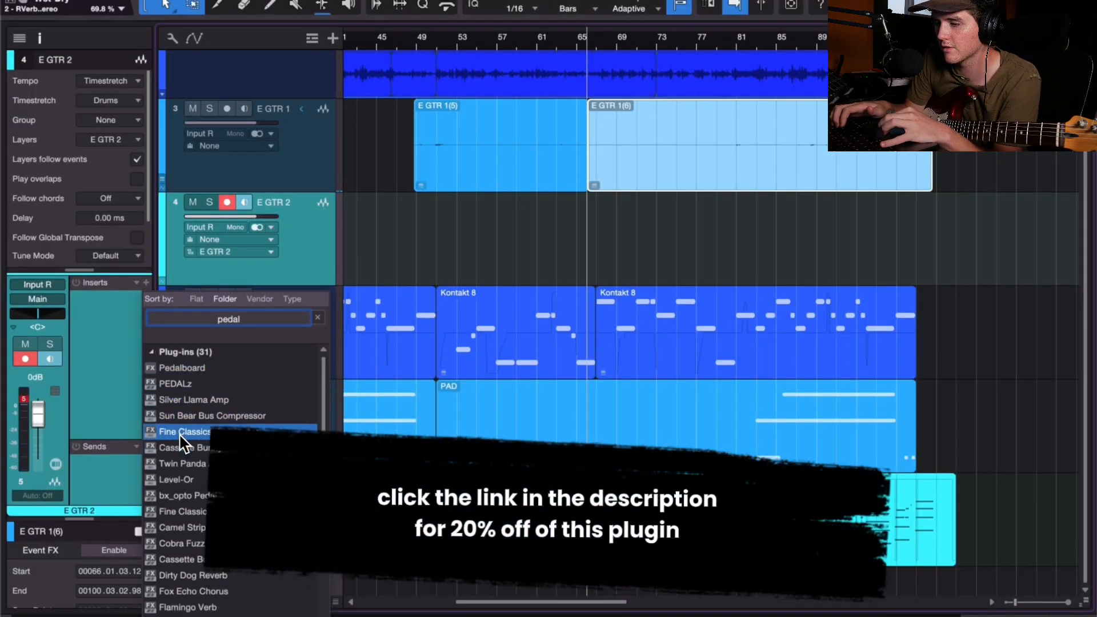
pyautogui.doubleClick(180, 432)
pyautogui.click(594, 74)
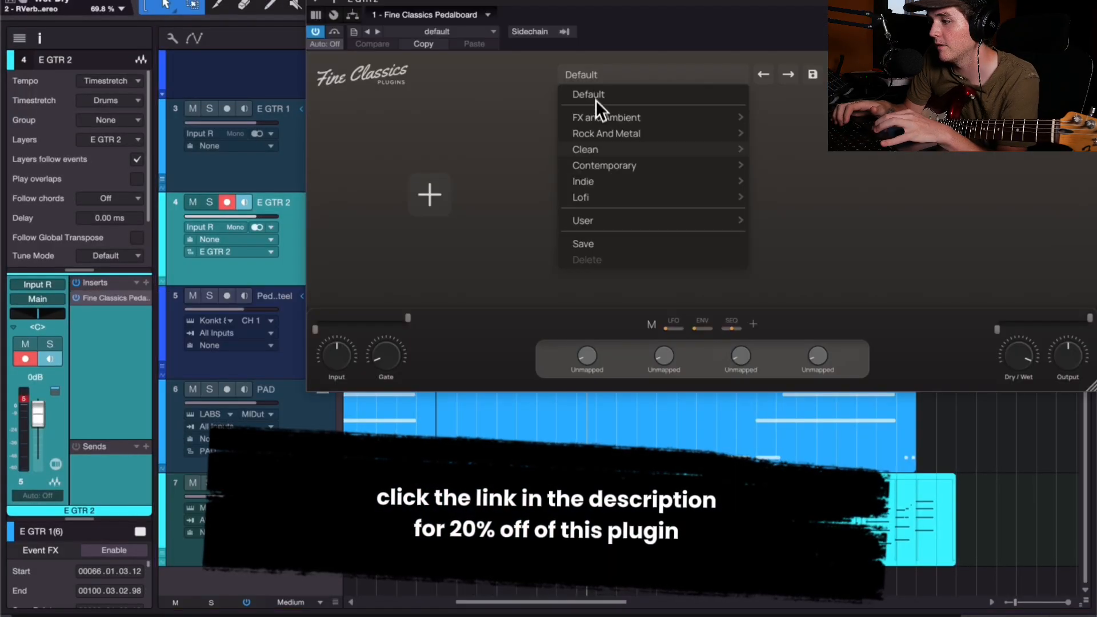
pyautogui.moveTo(619, 226)
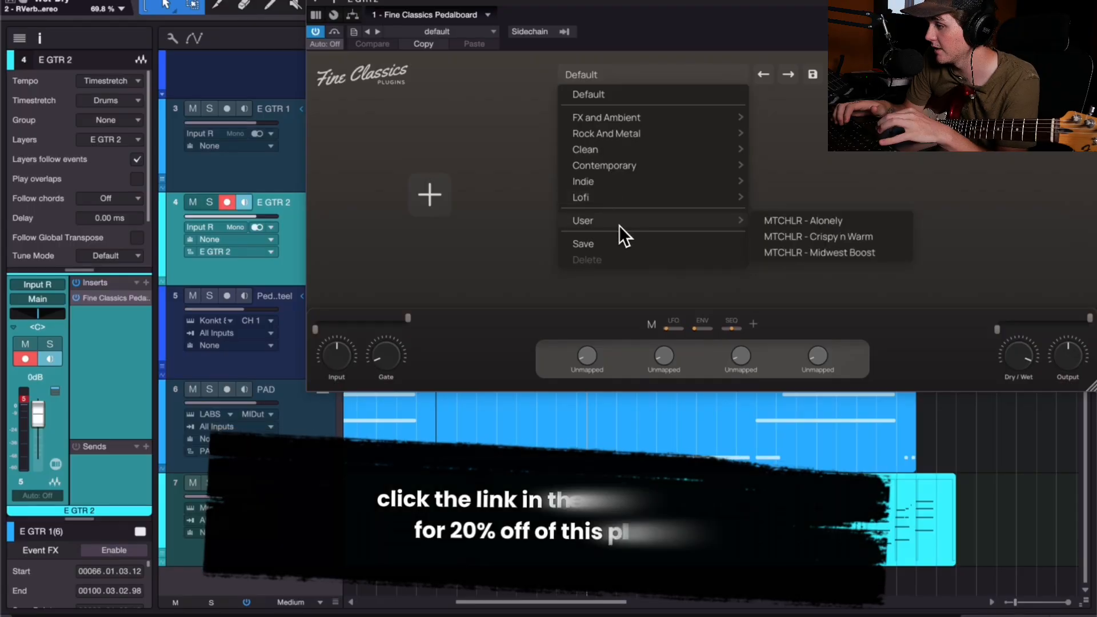
pyautogui.click(801, 237)
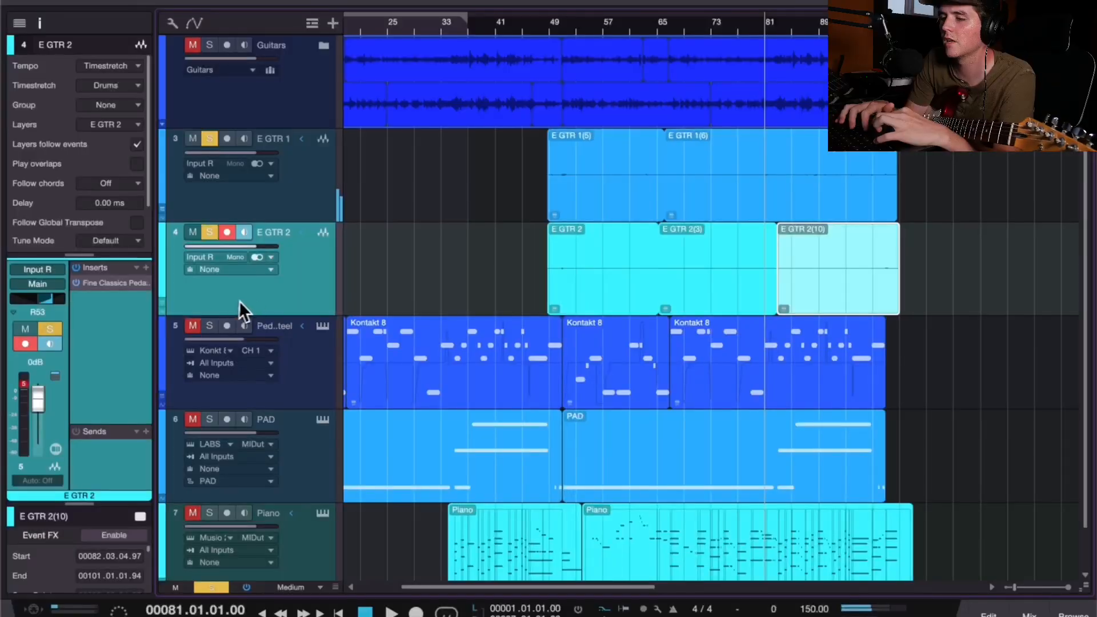
# Step: Pack E GTR 1 and E GTR 2 into a folder named E GTR with its own bus
pyautogui.click(272, 198)
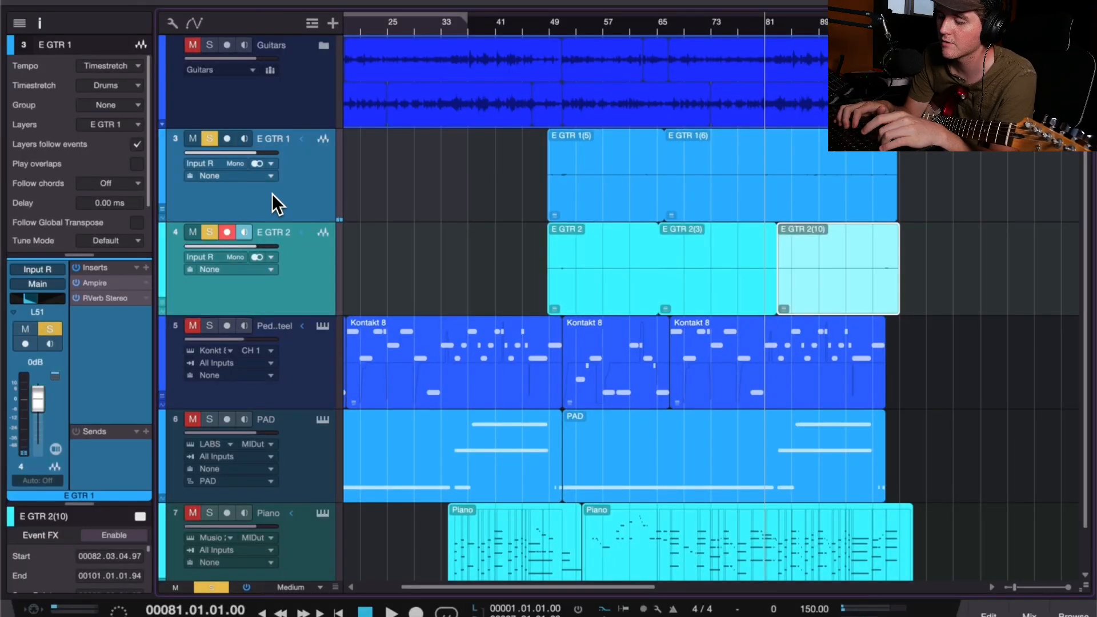
pyautogui.press('ctrl+alt+super+n')
pyautogui.doubleClick(264, 138)
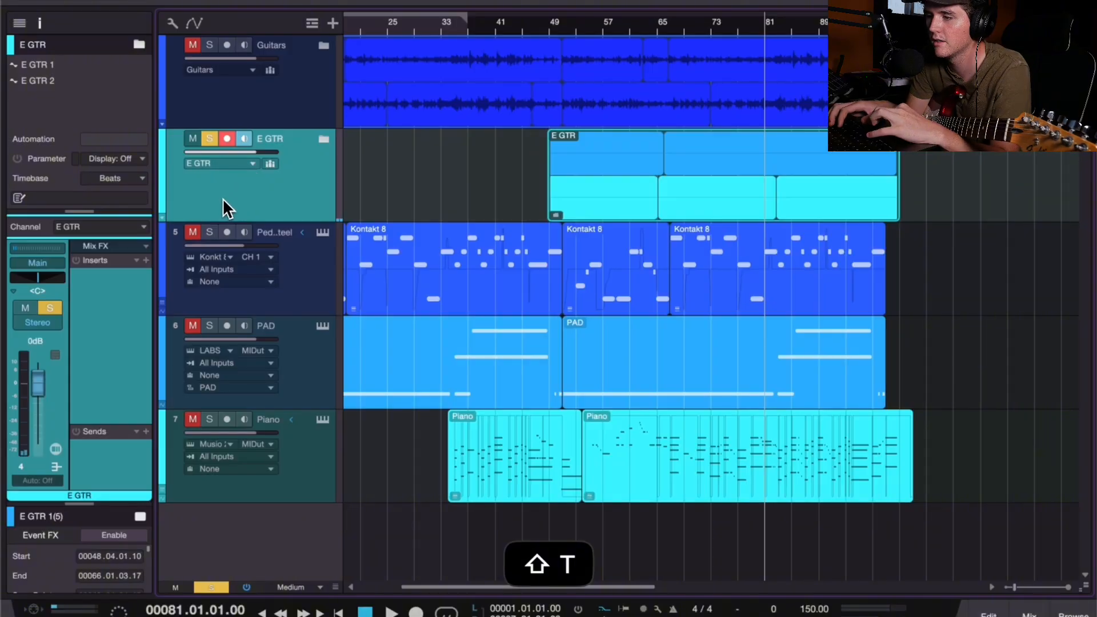
# Step: Insert the Bettermaker BM60 reverb on the E GTR bus and set its mix to 74%
pyautogui.click(146, 260)
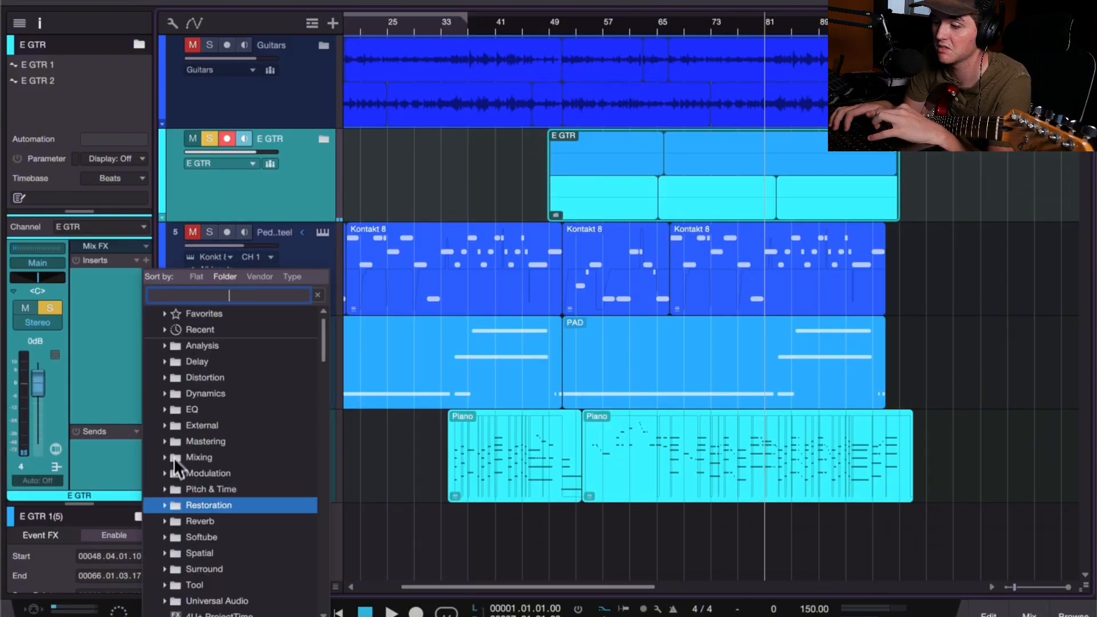
pyautogui.click(167, 521)
pyautogui.scroll(-5, 195, 485)
pyautogui.scroll(-2, 203, 472)
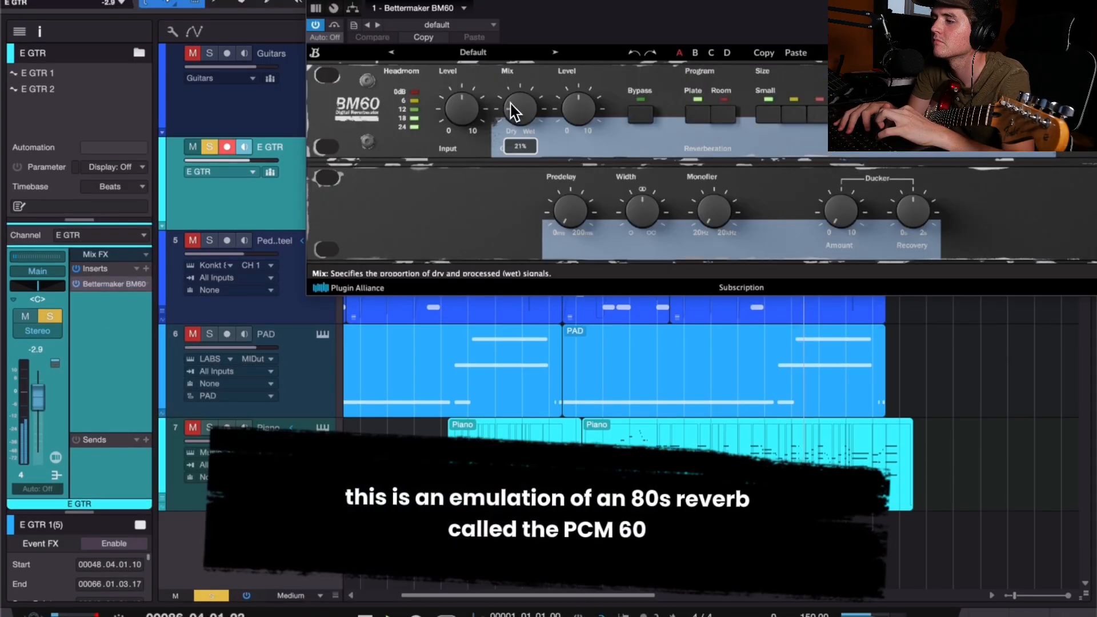
pyautogui.moveTo(513, 105); pyautogui.dragTo(517, 53)
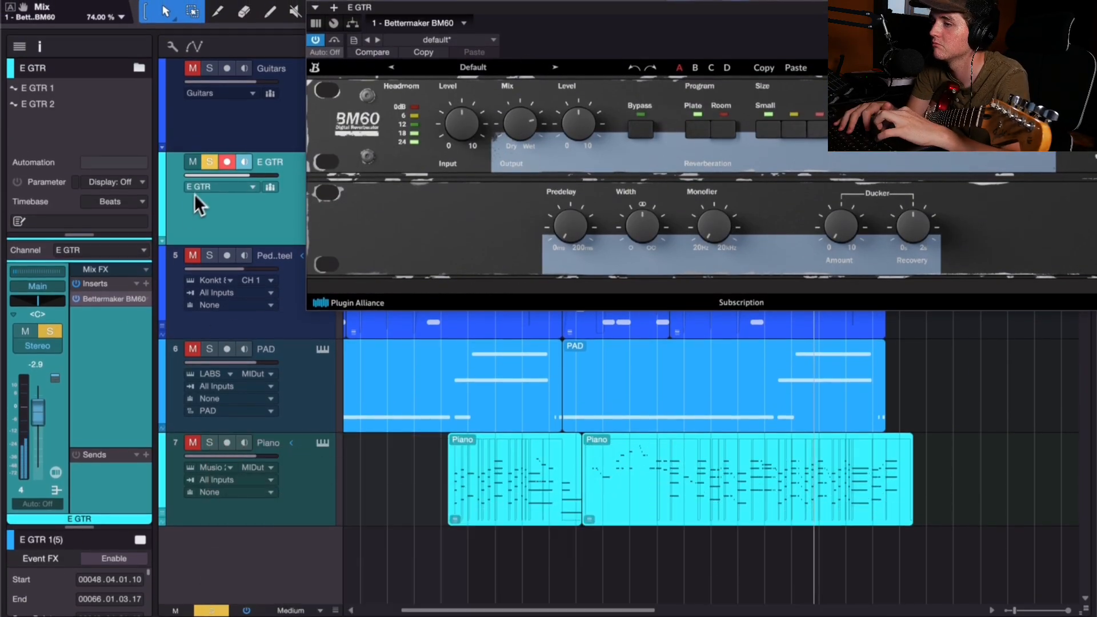
# Step: Unsolo the E GTR folder to hear the full mix and close the BM60 window
pyautogui.click(210, 163)
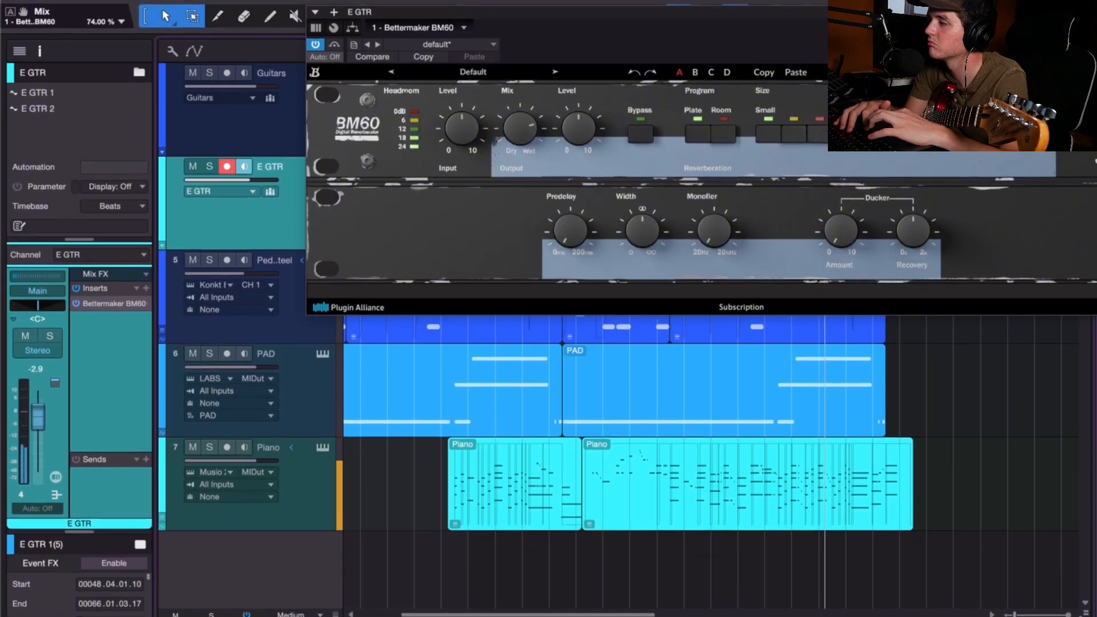
pyautogui.moveTo(823, 26); pyautogui.dragTo(741, 44)
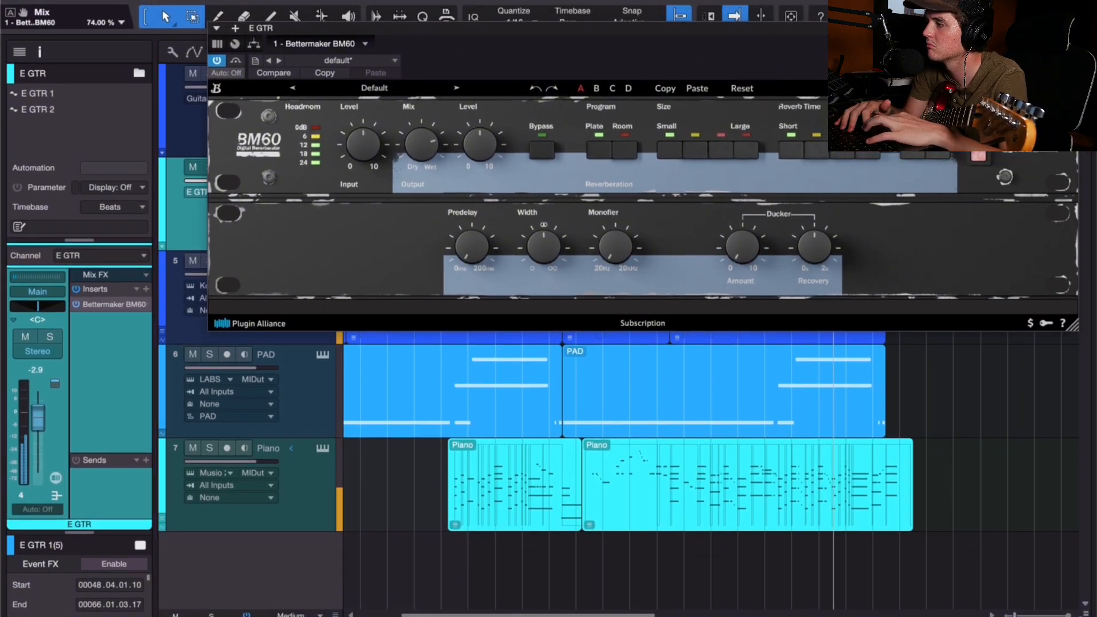
pyautogui.click(1070, 28)
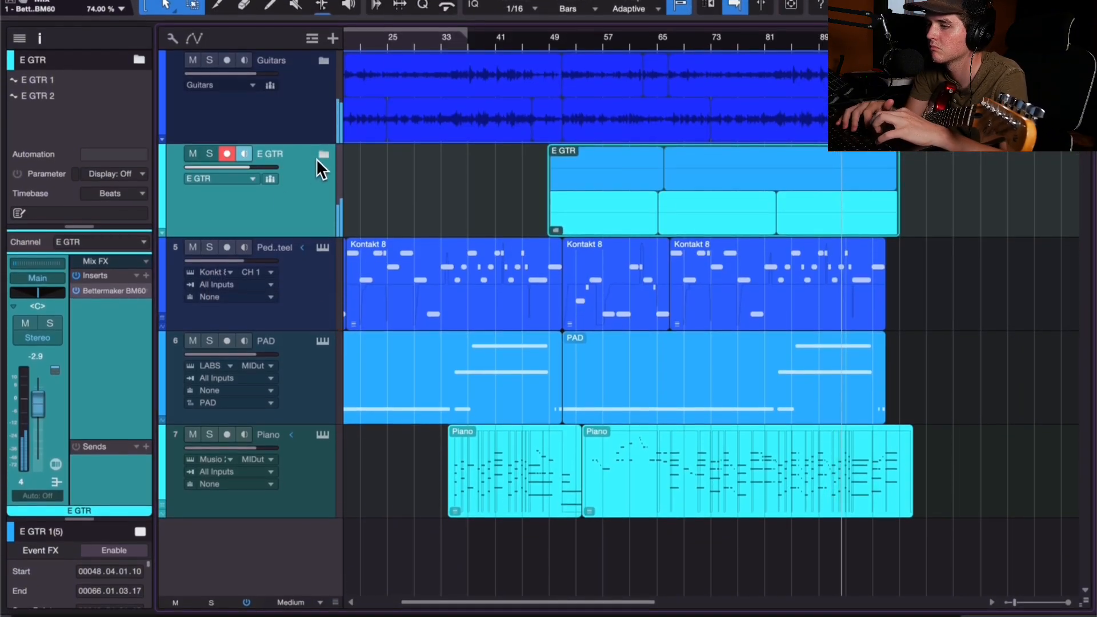
# Step: Expand the E GTR folder and lower the E GTR 2 volume to -3.3 dB
pyautogui.click(323, 155)
pyautogui.click(308, 366)
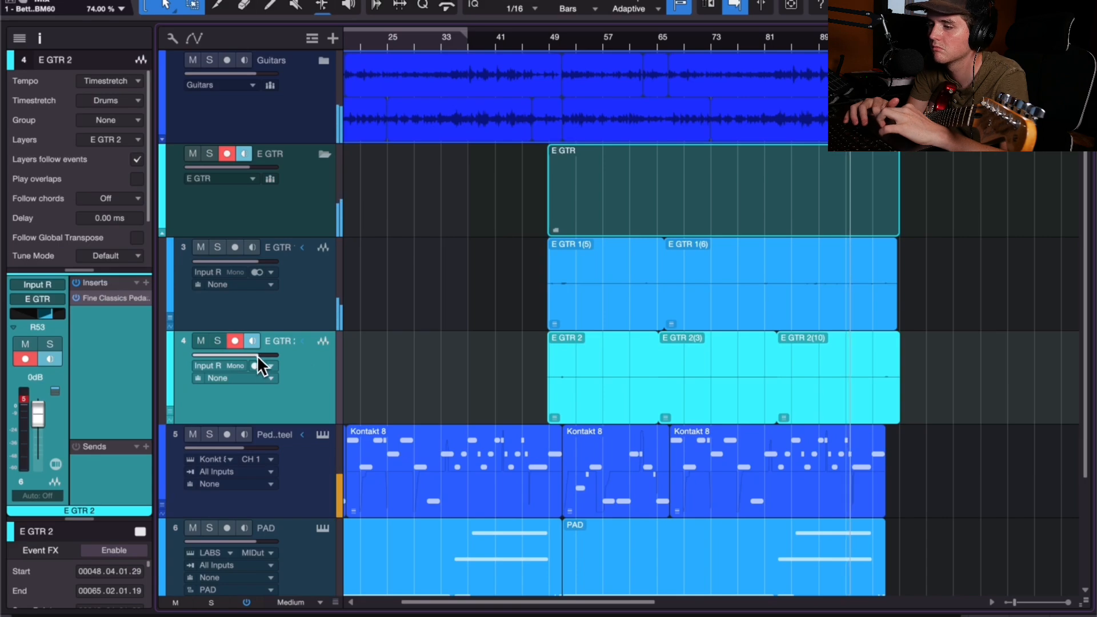
pyautogui.moveTo(258, 356); pyautogui.dragTo(249, 353)
# Step: Collapse the Pedal Steel take layers and the E GTR folder to tidy the arrangement
pyautogui.press('w')
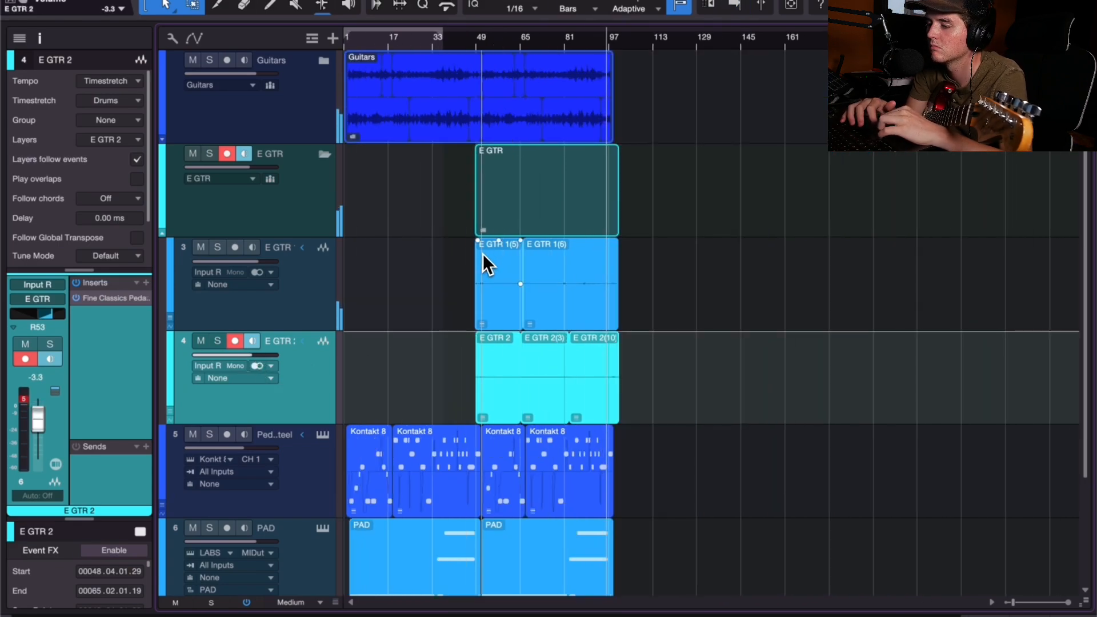
pyautogui.scroll(-3, 457, 189)
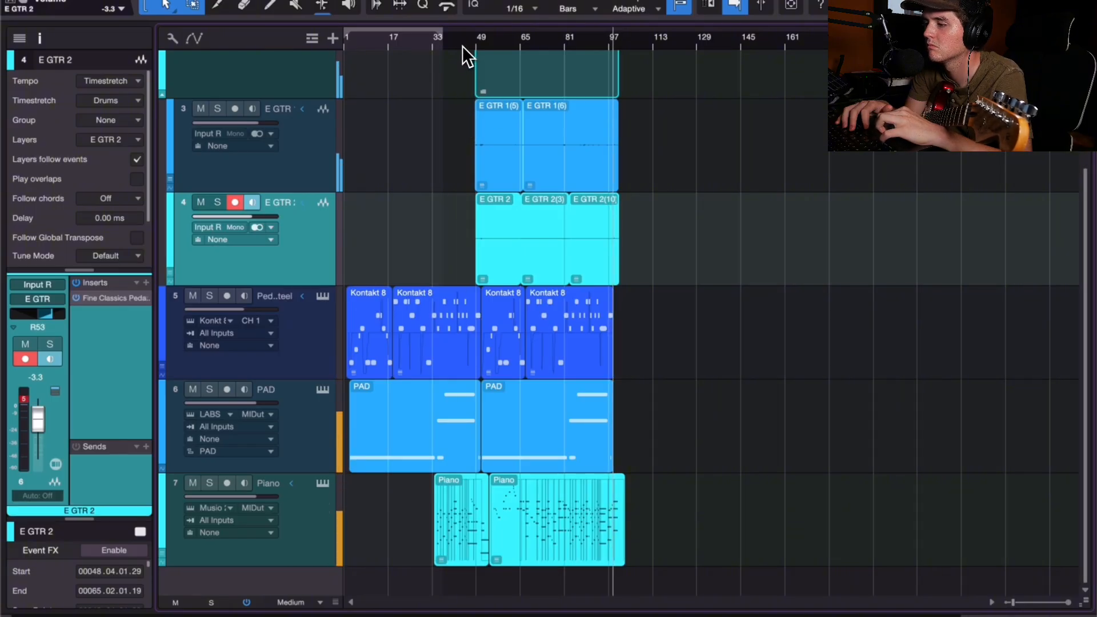
pyautogui.press('f')
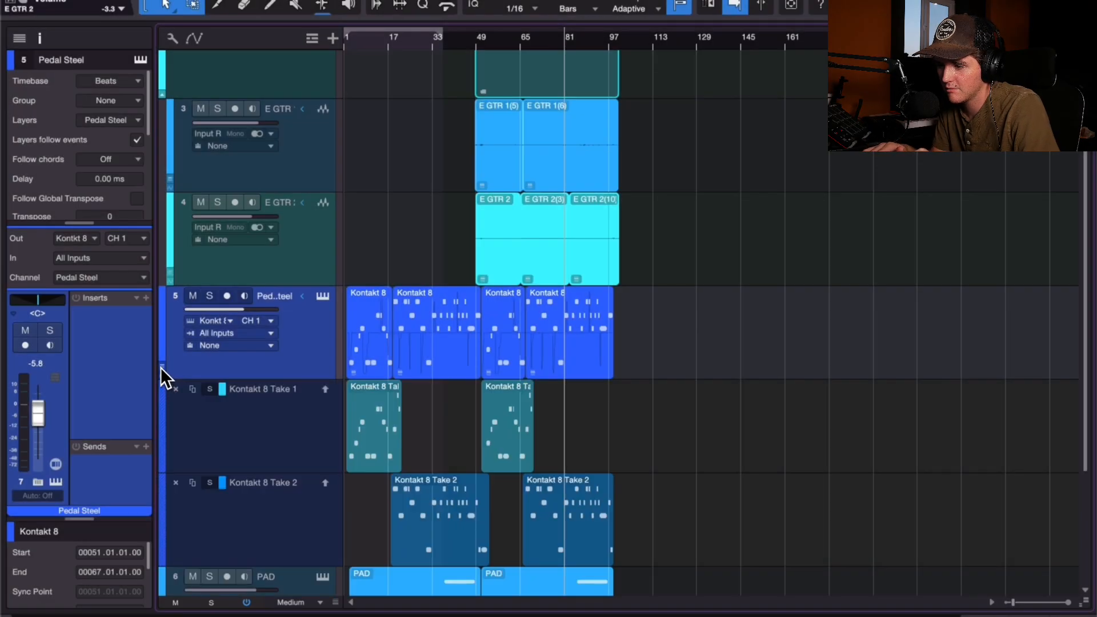
pyautogui.click(160, 368)
pyautogui.scroll(3, 227, 393)
pyautogui.click(162, 234)
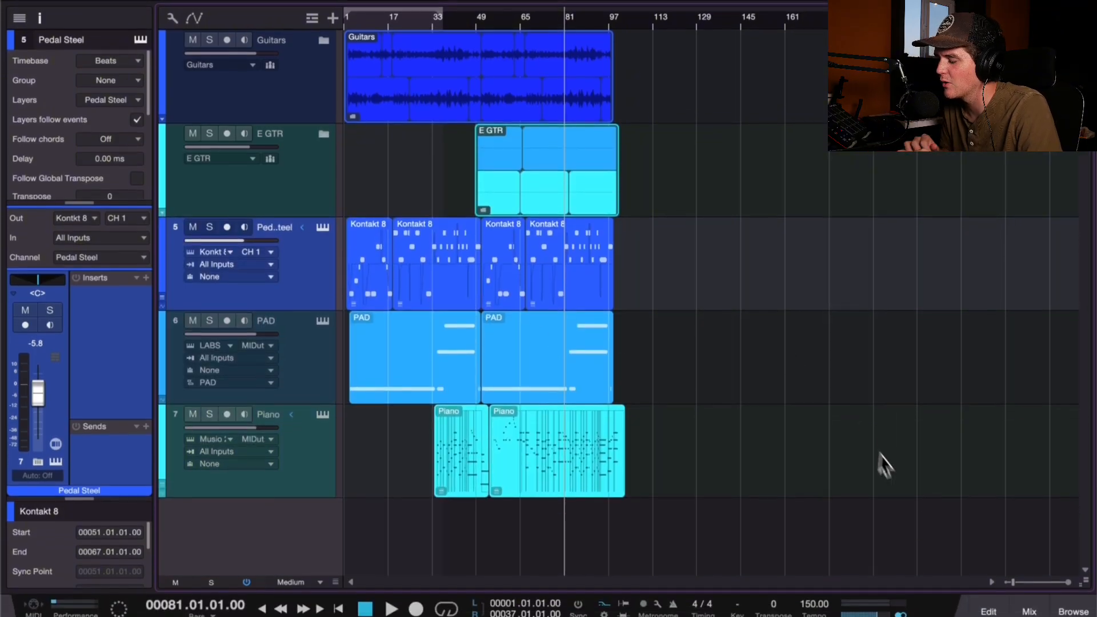
# Step: Add a new Musio instrument track below Piano and open the CineStrings Pro library in its catalog
pyautogui.click(1067, 610)
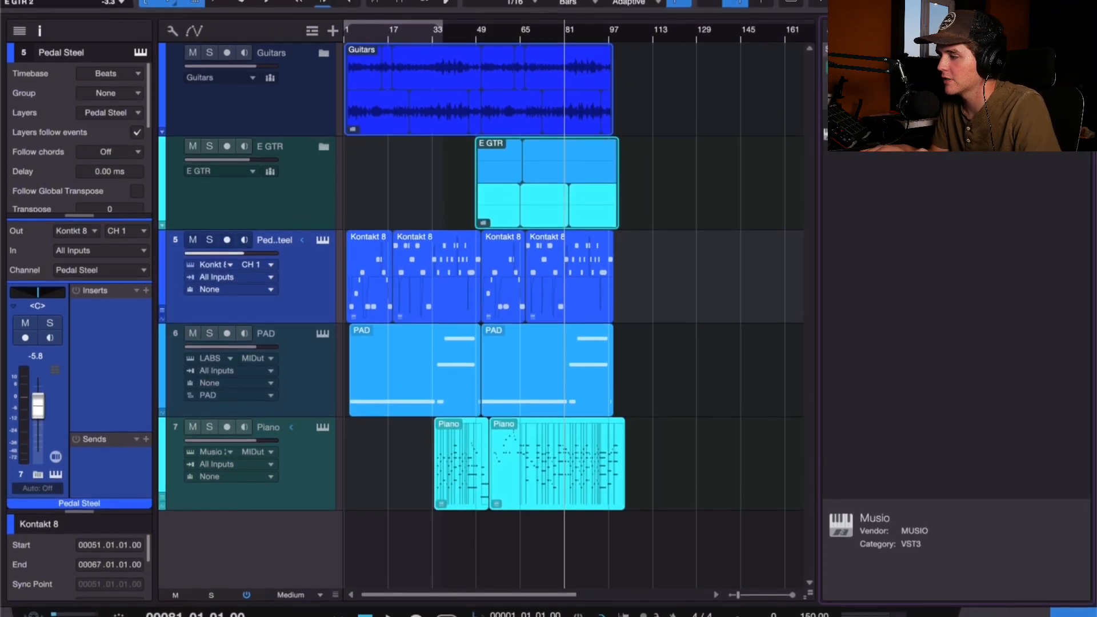
pyautogui.moveTo(851, 120); pyautogui.dragTo(539, 515)
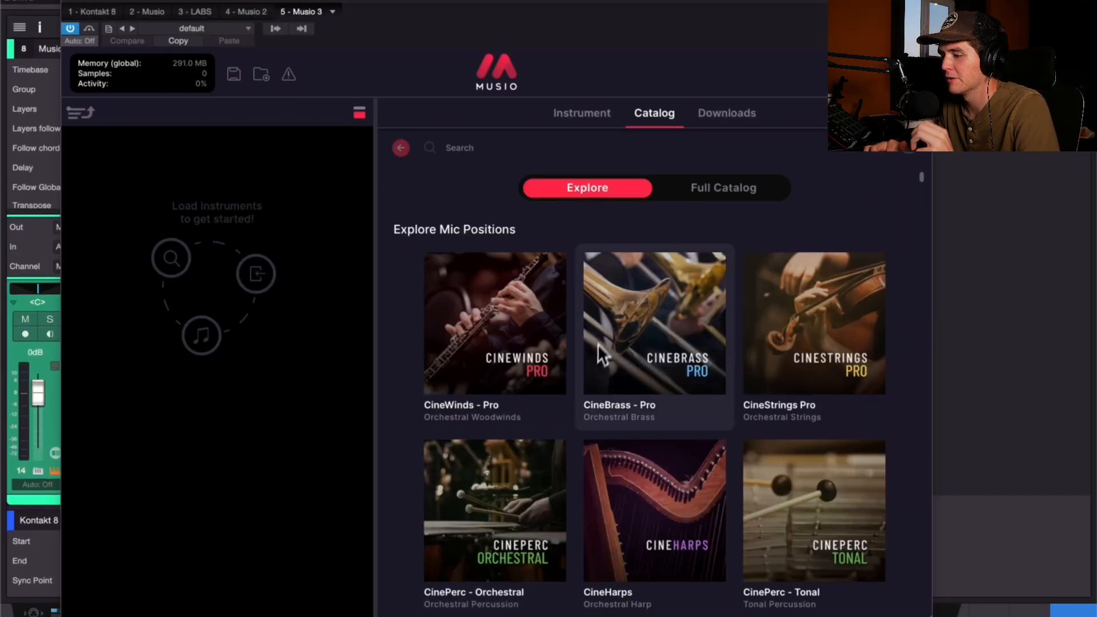
pyautogui.scroll(-2, 578, 271)
pyautogui.click(783, 227)
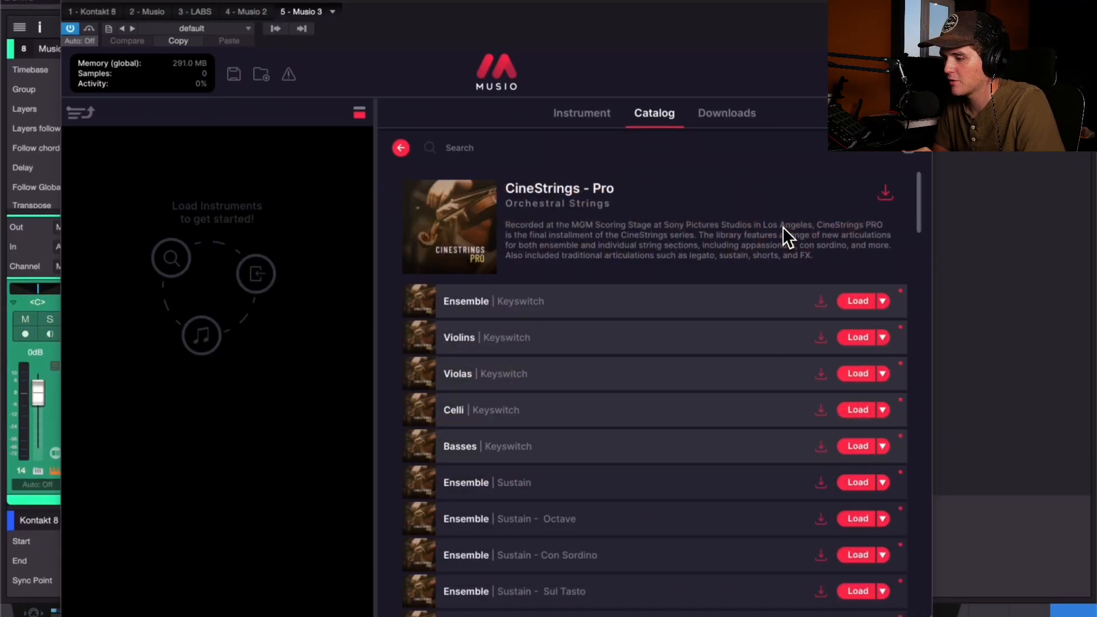
# Step: Find the Violins Sustain - Appassionata patch in CineStrings Pro and download it
pyautogui.scroll(-5, 637, 280)
pyautogui.scroll(-8, 639, 320)
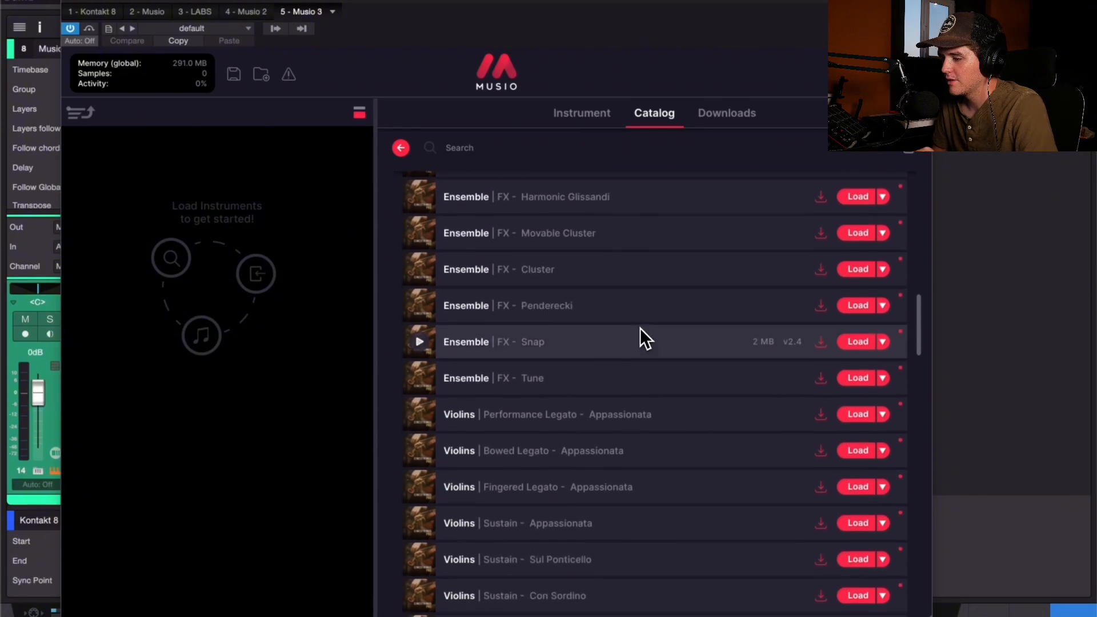
pyautogui.scroll(15, 640, 328)
pyautogui.scroll(-3, 571, 387)
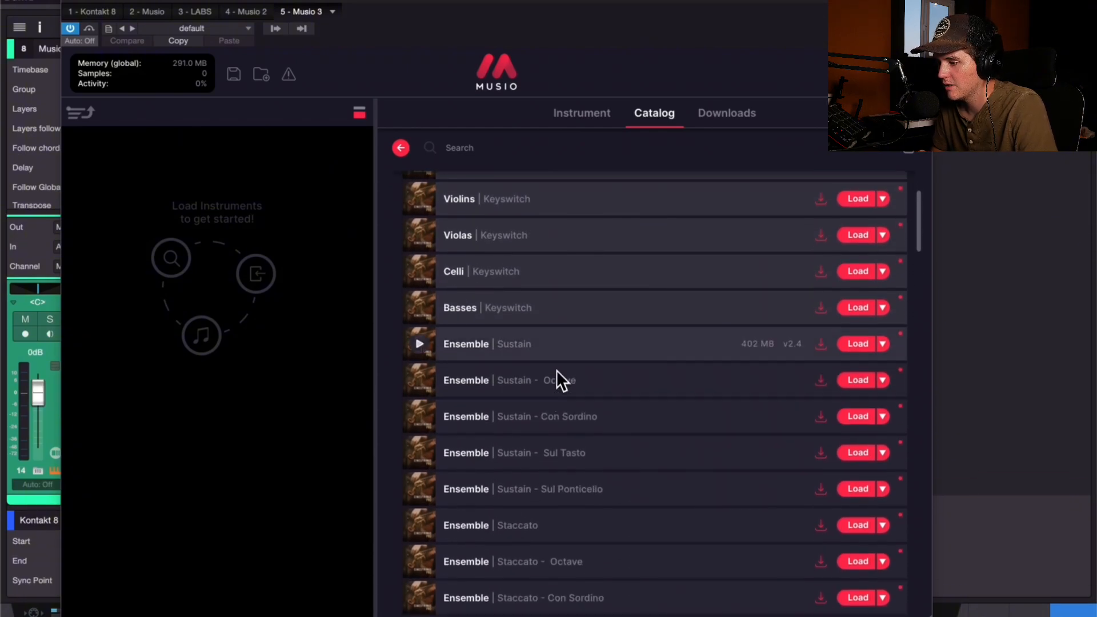
pyautogui.scroll(-20, 594, 382)
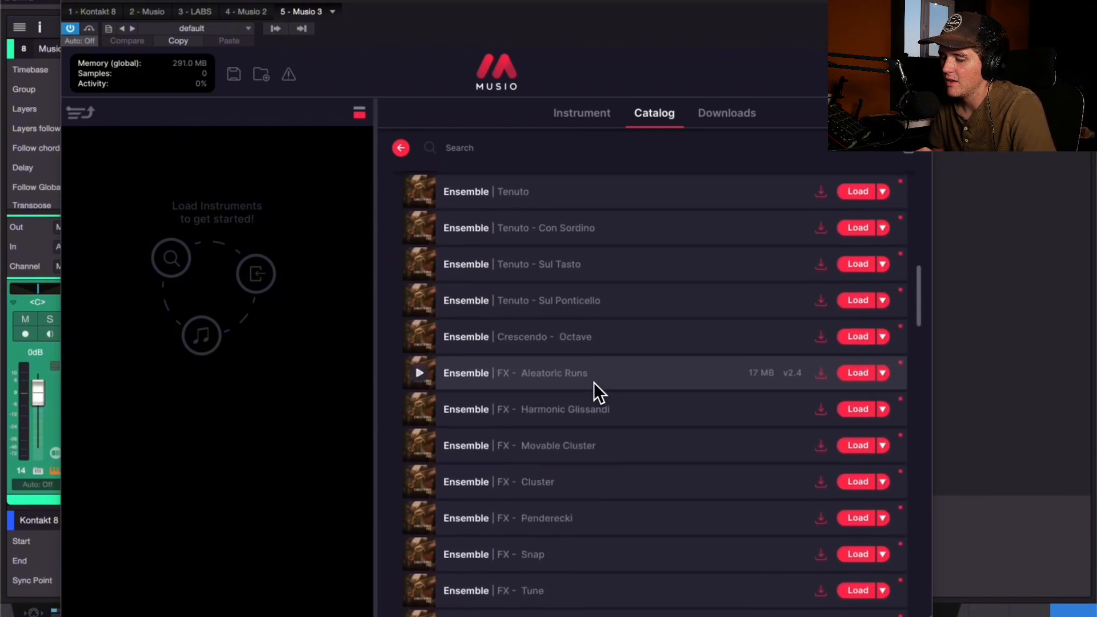
pyautogui.scroll(-5, 595, 382)
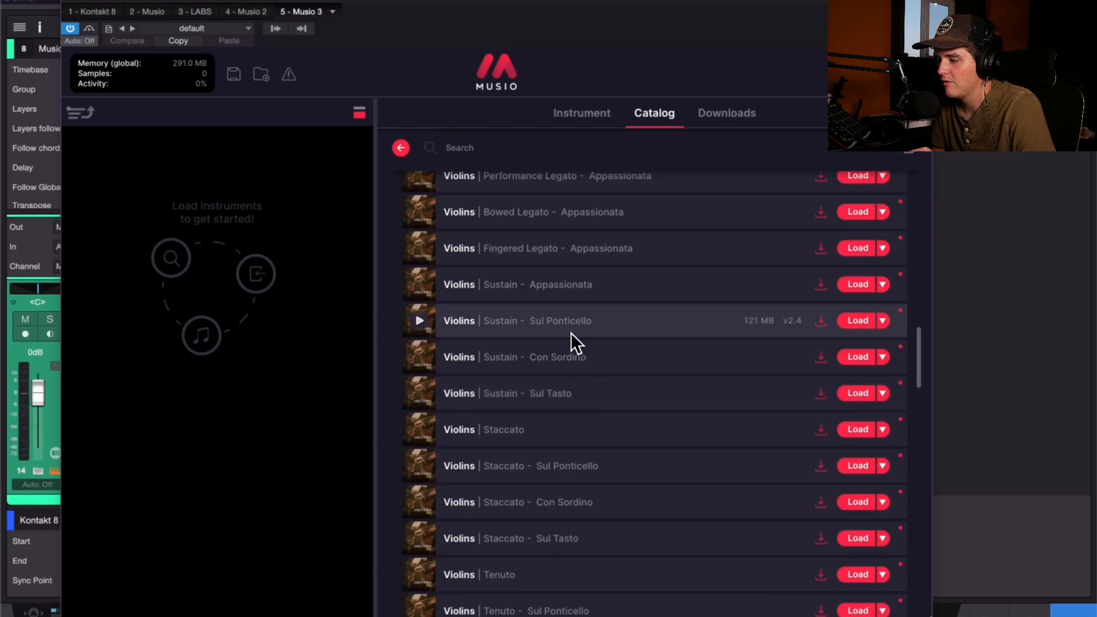
pyautogui.scroll(1, 579, 303)
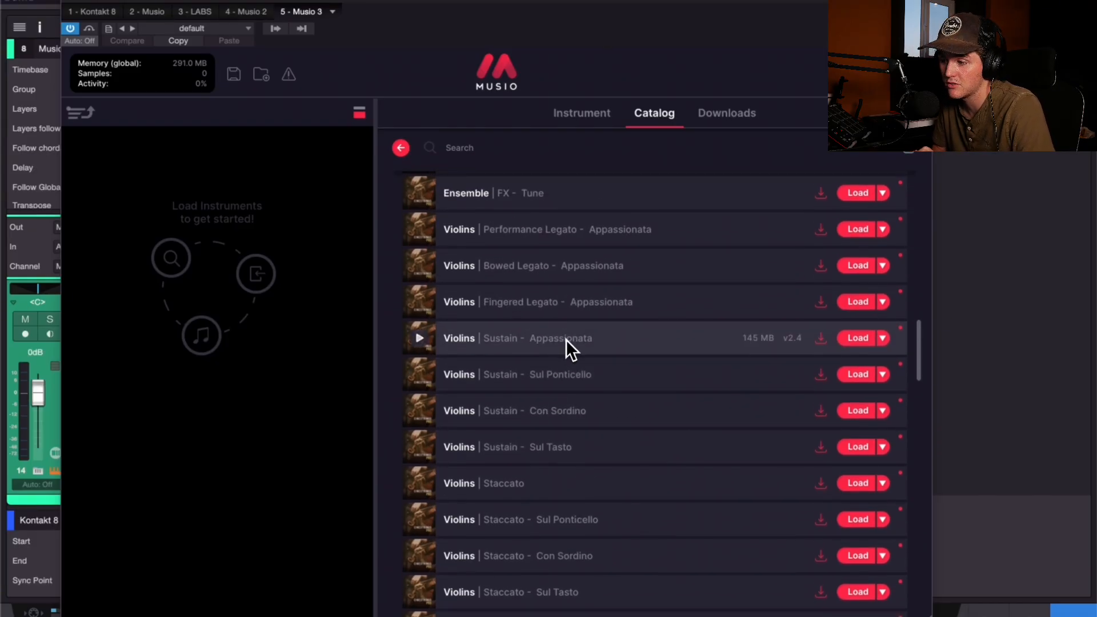
pyautogui.click(820, 339)
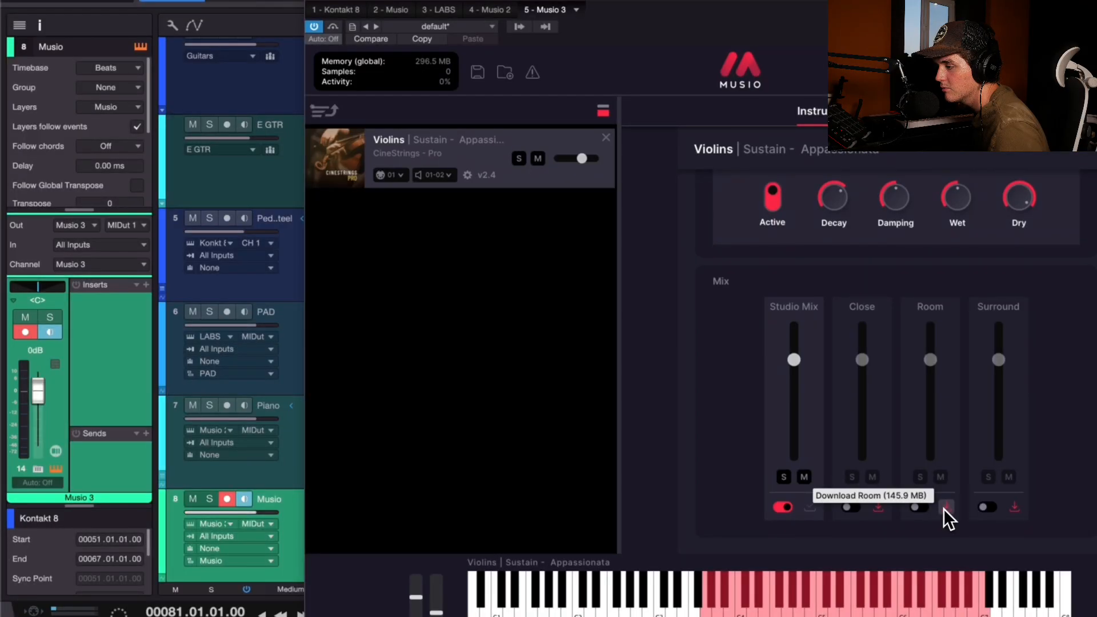
# Step: Download the violins' Room and Surround mic positions and lower the Studio Mix level to about -12 dB
pyautogui.click(946, 508)
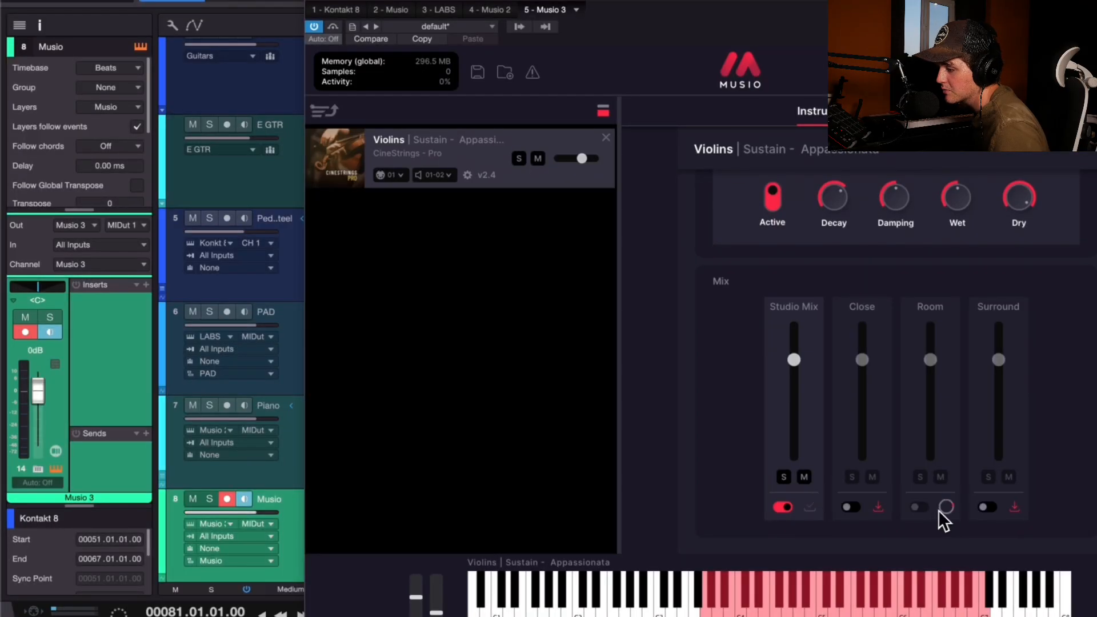
pyautogui.click(1015, 507)
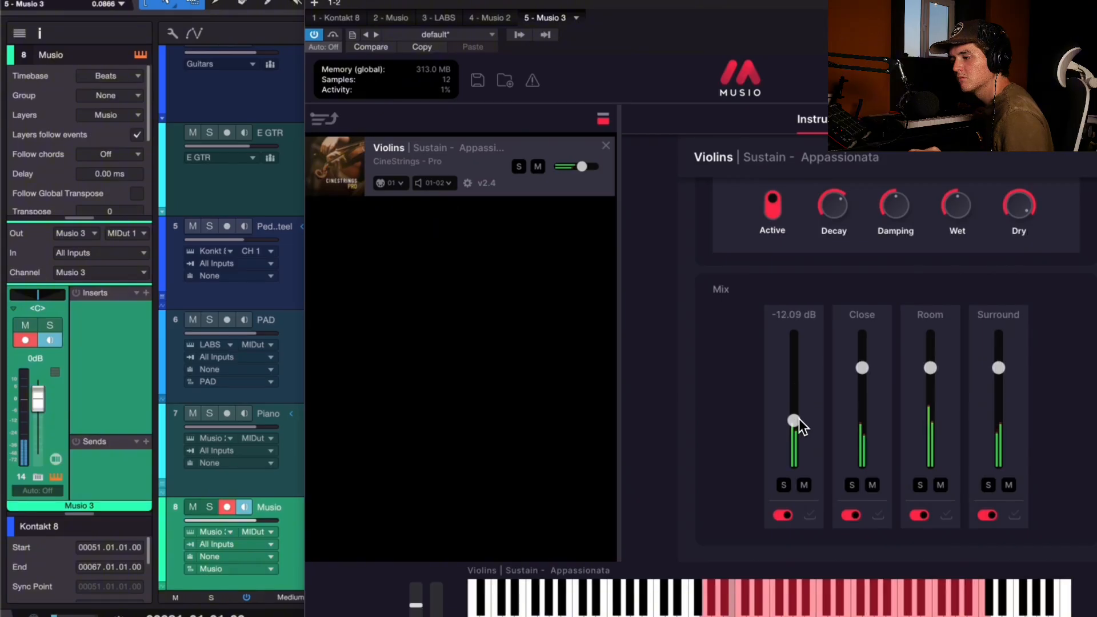
pyautogui.moveTo(799, 417); pyautogui.dragTo(797, 414)
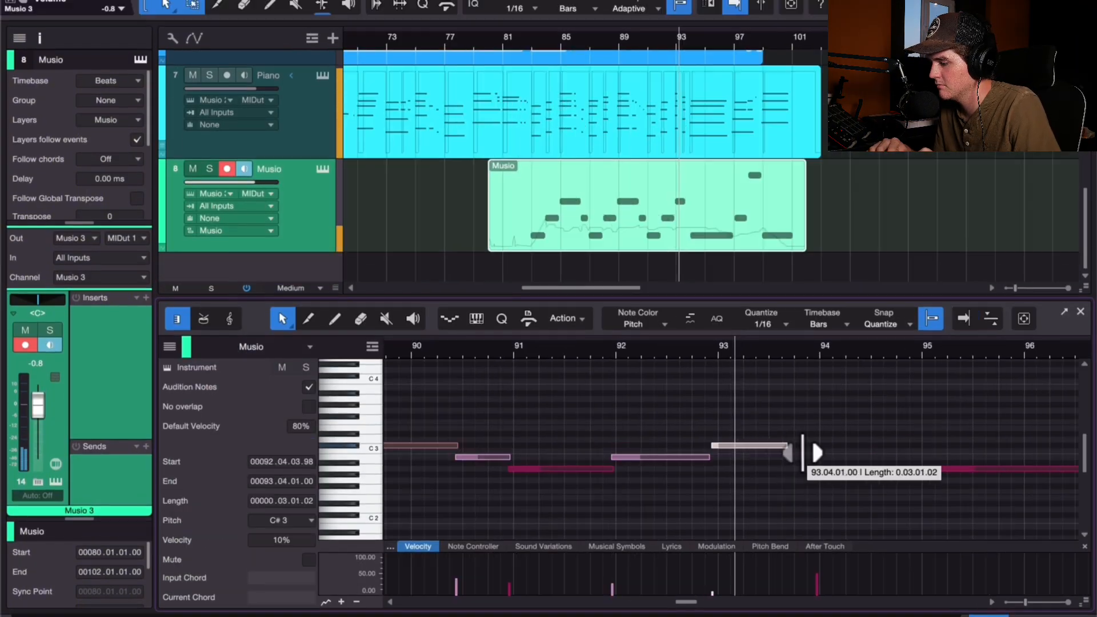
# Step: Shorten the C#3 violin note at bar 93 to 0.02.01.02, duplicate it, and lower the copy to C3
pyautogui.moveTo(803, 453); pyautogui.dragTo(769, 453)
pyautogui.press('d')
pyautogui.press('Down')
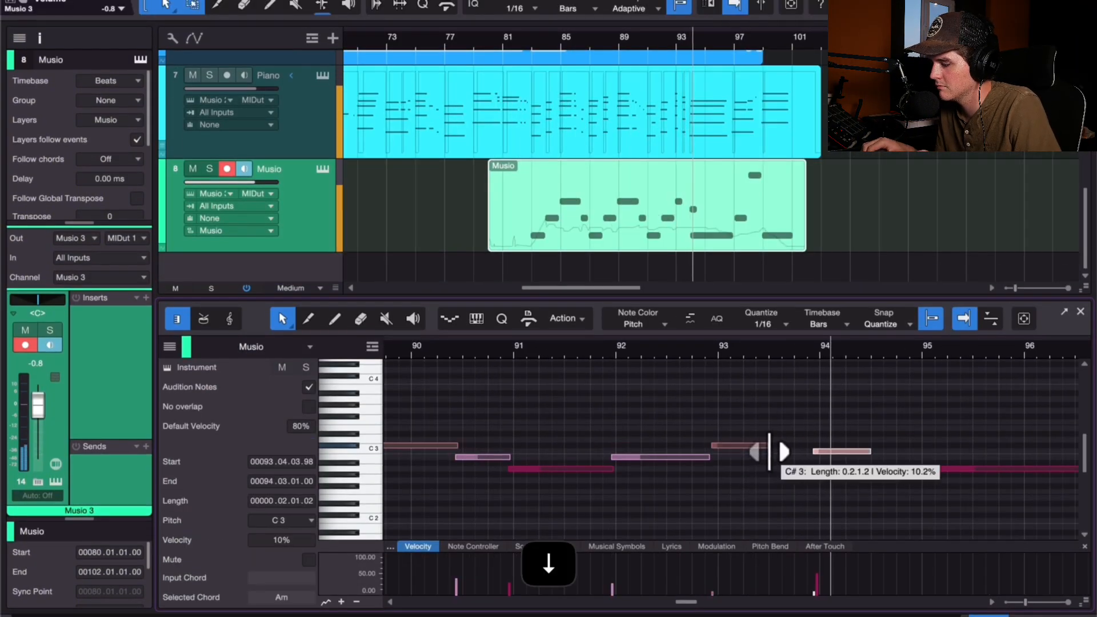
# Step: Move the copied violin note earlier to start at 93.02.04.98, lower it to B2, and play the passage from bar 93
pyautogui.press('Left')
pyautogui.press('Left')
pyautogui.press('Left')
pyautogui.press('Left')
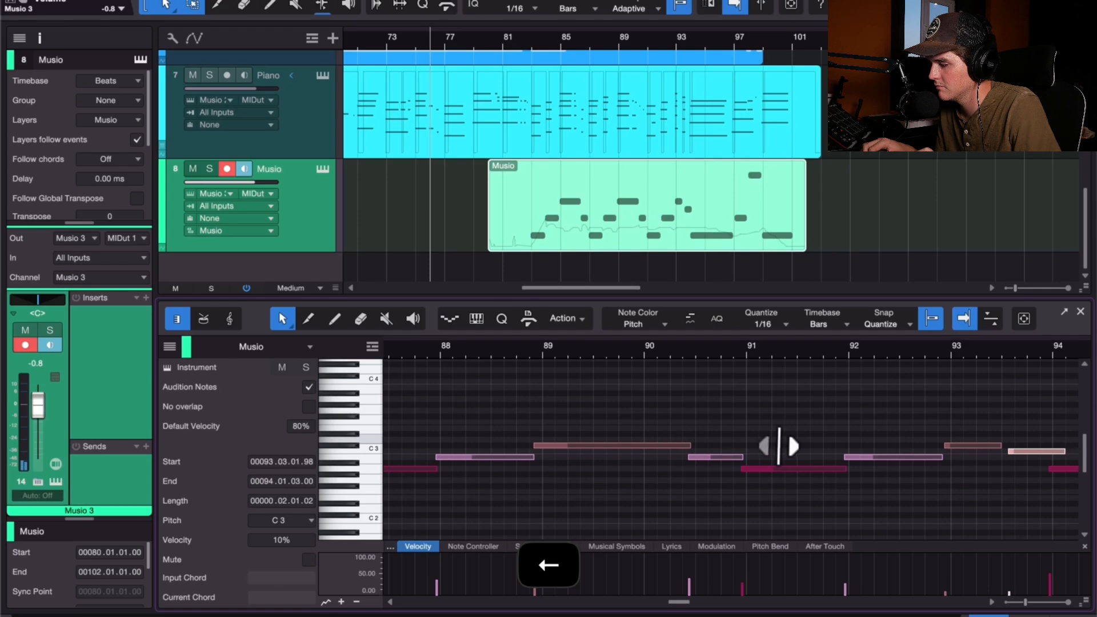
pyautogui.press('Left')
pyautogui.press('Down')
pyautogui.click(681, 43)
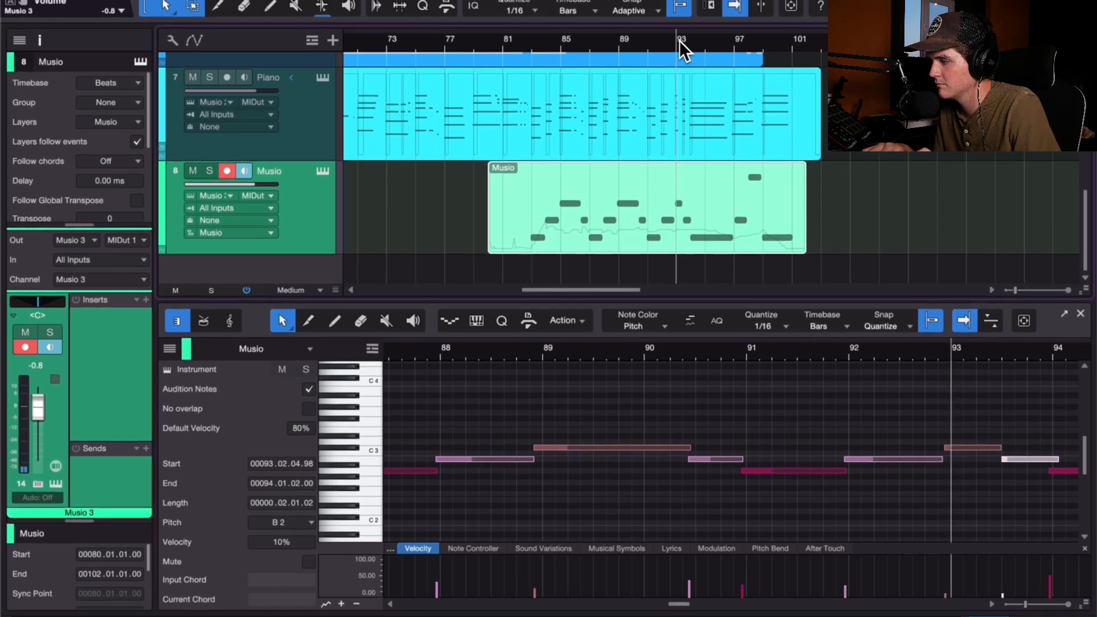
pyautogui.press('space')
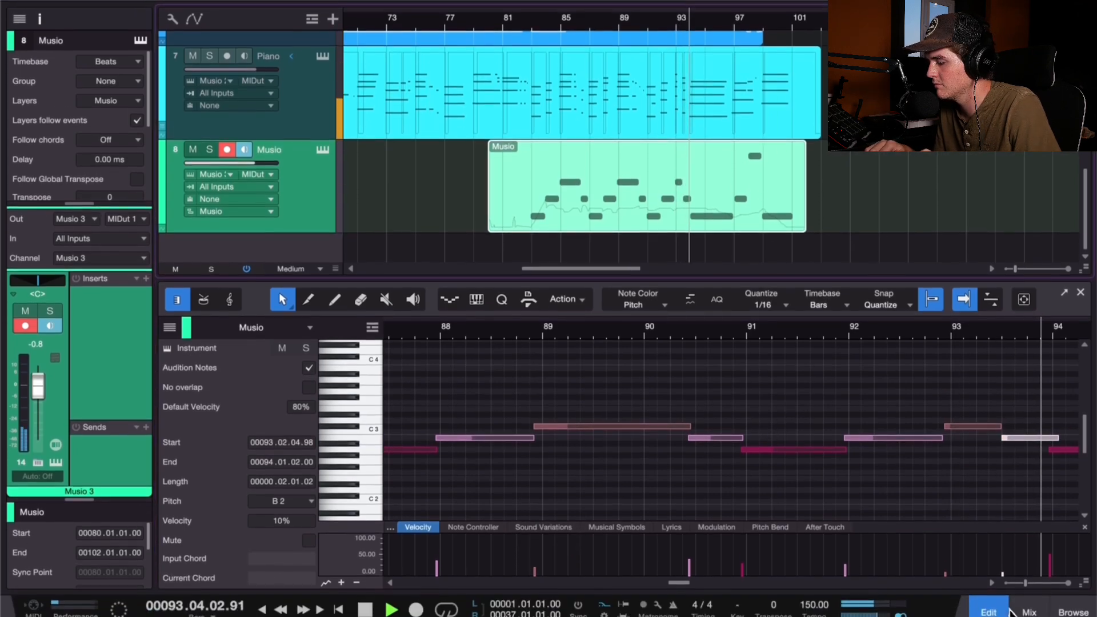
# Step: Search the new Musio instrument's catalog for cello and load the Artist Series: Tina Guo - Acoustic Cello Legato patch
pyautogui.click(1027, 612)
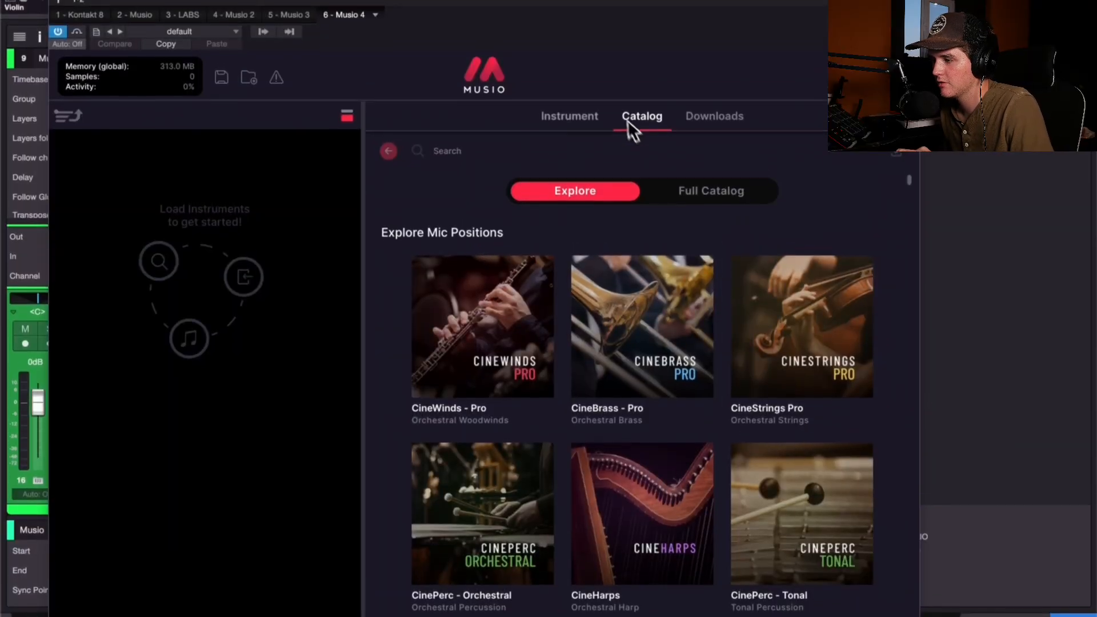
pyautogui.click(442, 143)
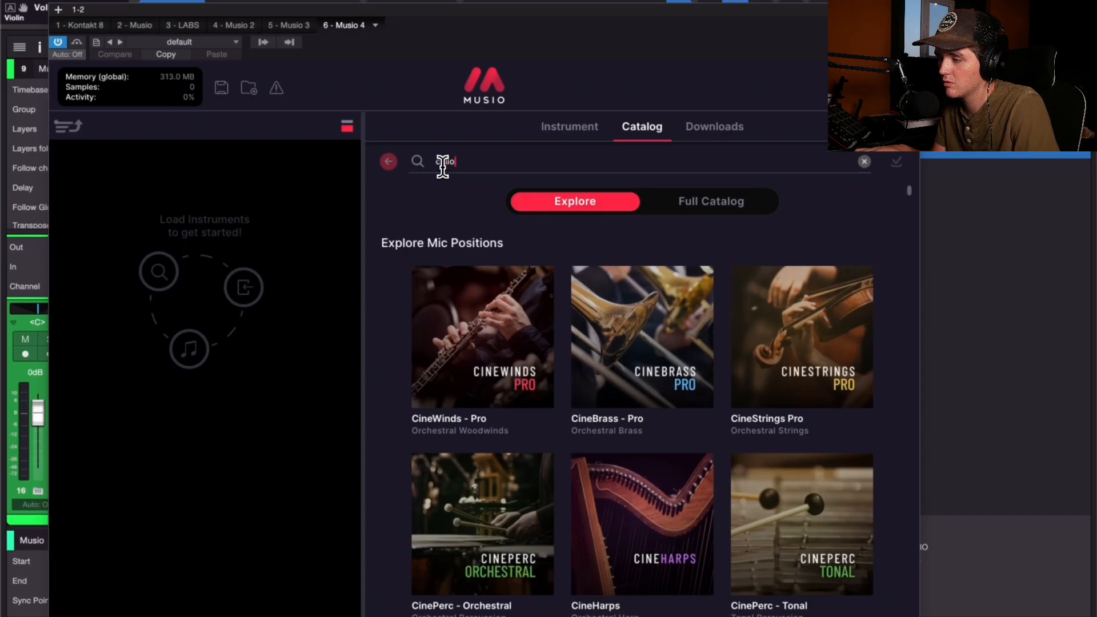
pyautogui.press('Return')
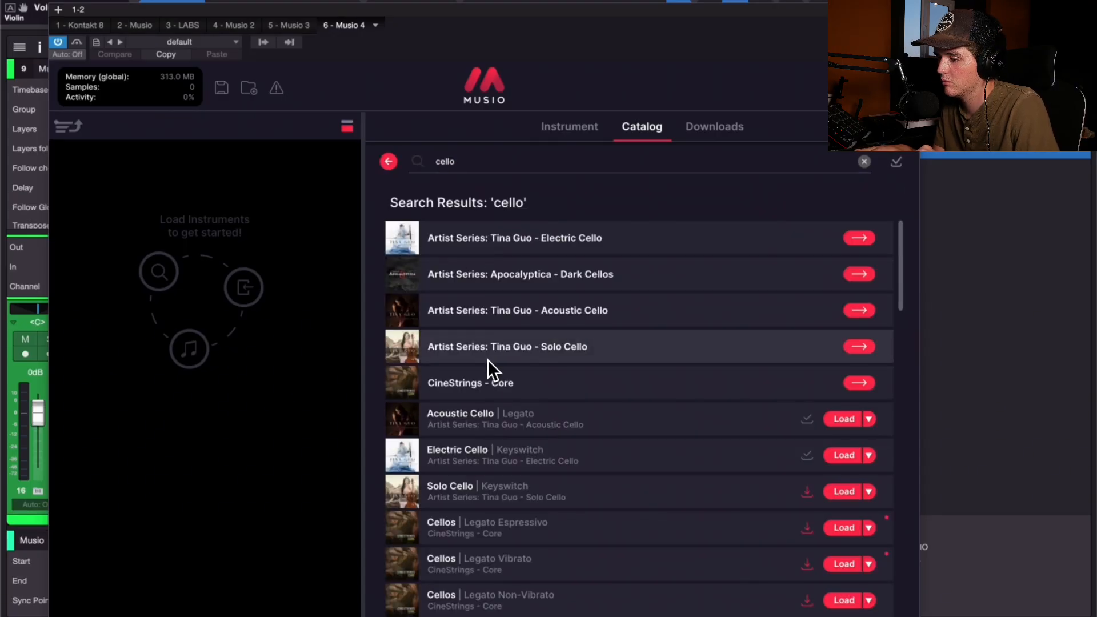
pyautogui.click(853, 312)
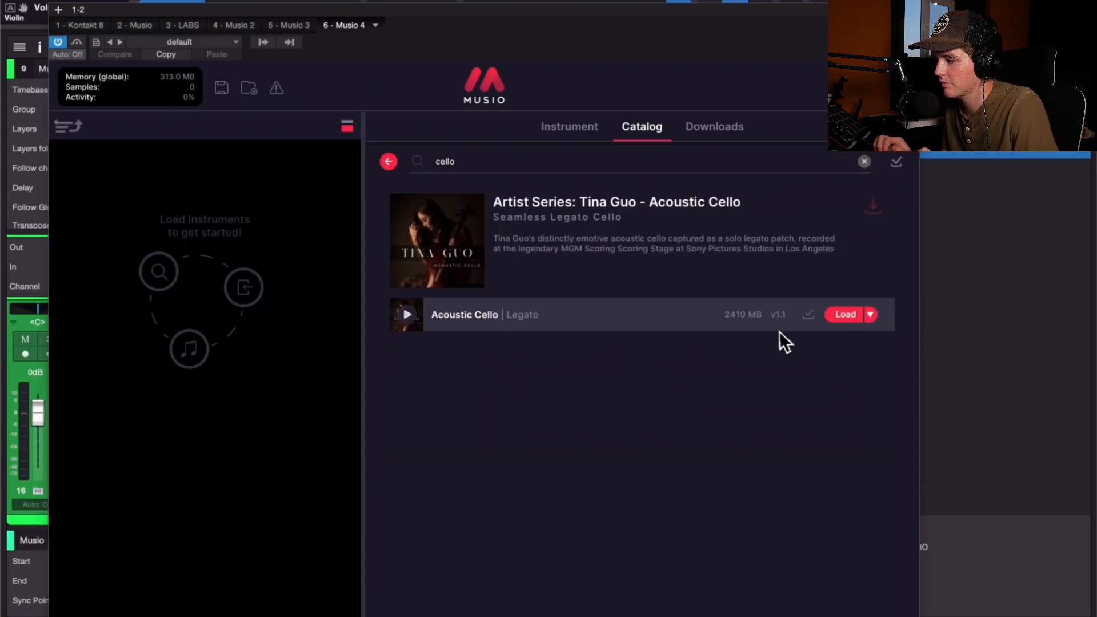
pyautogui.click(838, 316)
# Step: Start recording the cello part on the new Musio track from about bar 81
pyautogui.moveTo(635, 24); pyautogui.dragTo(539, 38)
pyautogui.click(550, 60)
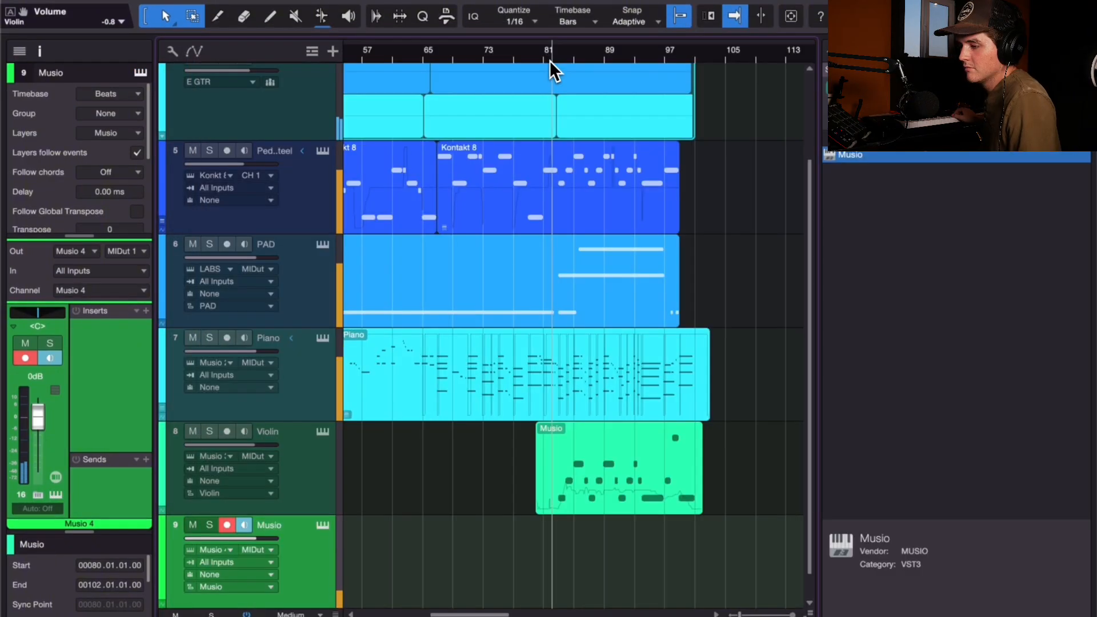
pyautogui.click(416, 599)
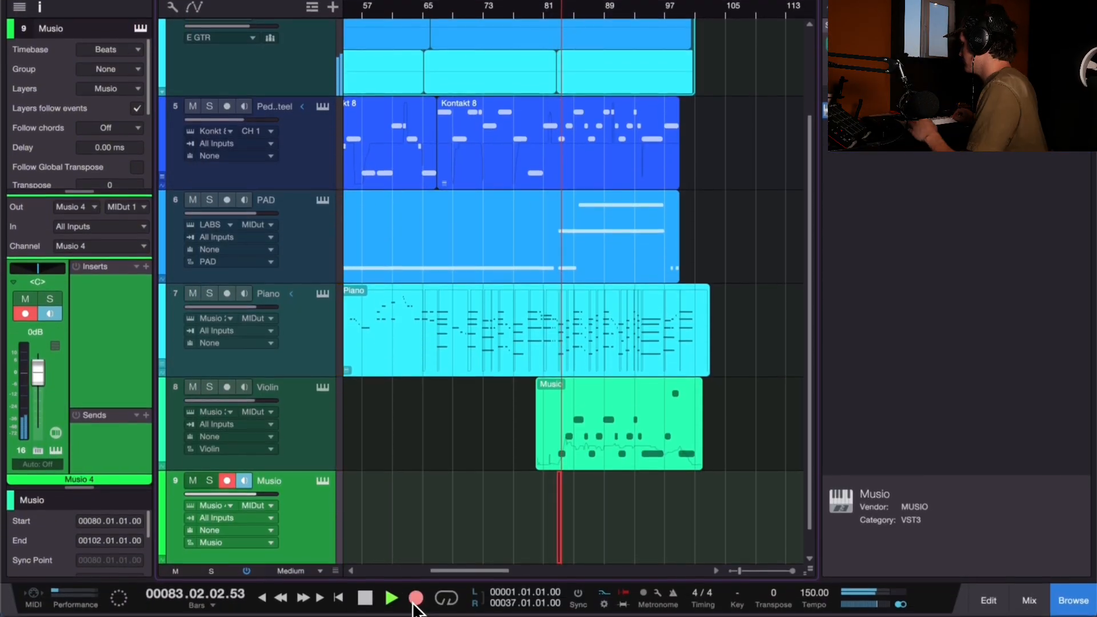